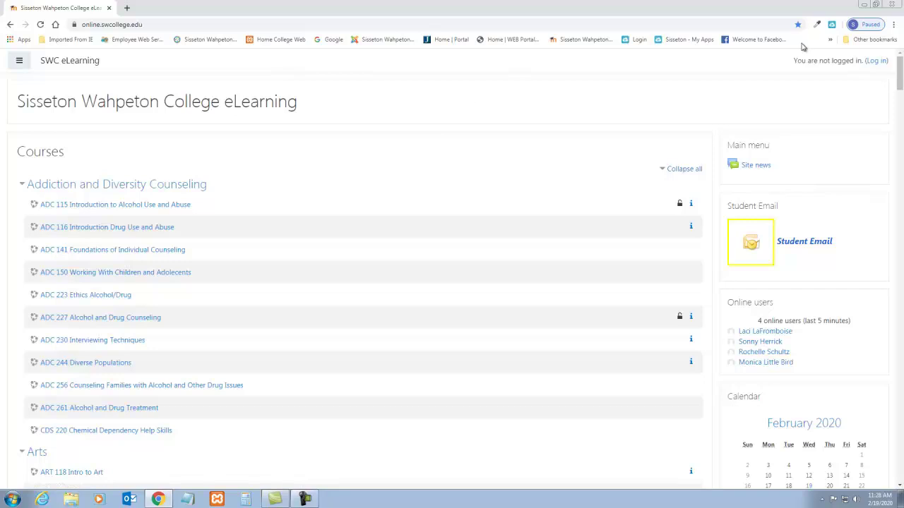
Log in to the SWC eLearning site, show the site navigation and open the TC course.
{"action": "left_click", "coordinate": [876, 61]}
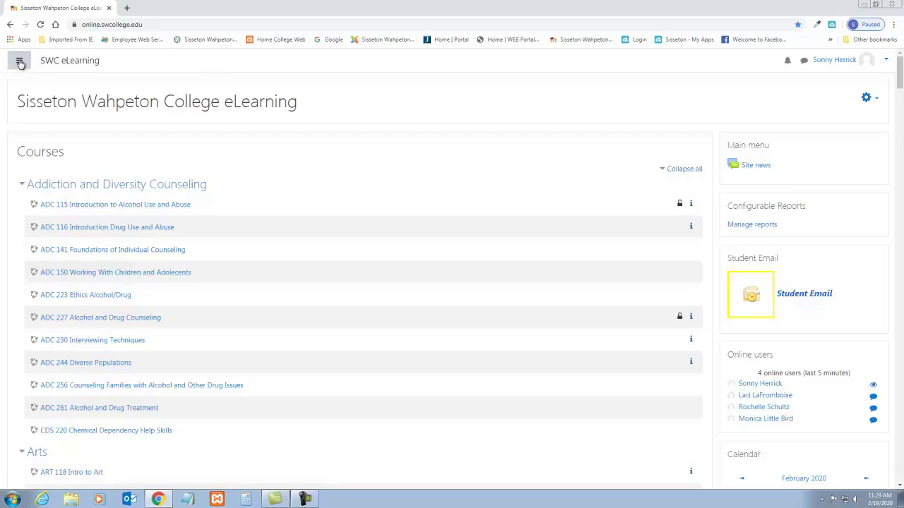
{"action": "left_click", "coordinate": [20, 61]}
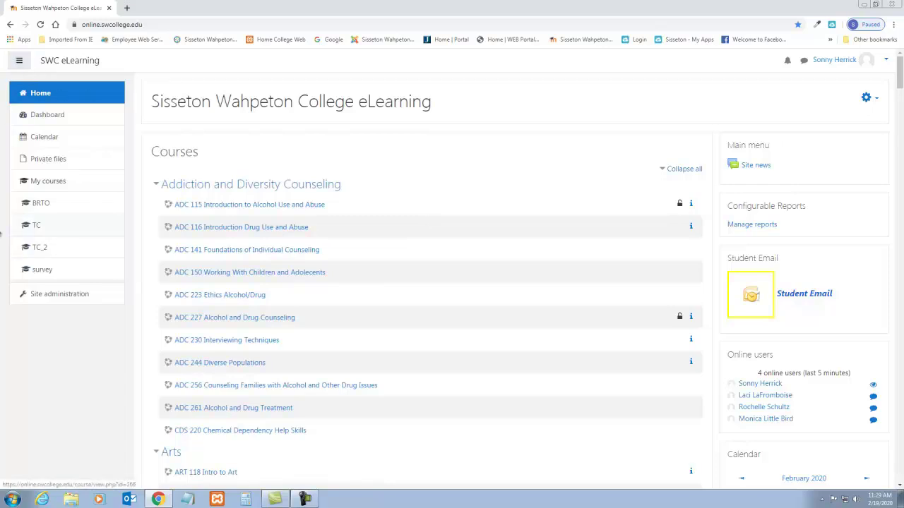
{"action": "left_click", "coordinate": [21, 60]}
{"action": "left_click", "coordinate": [21, 60]}
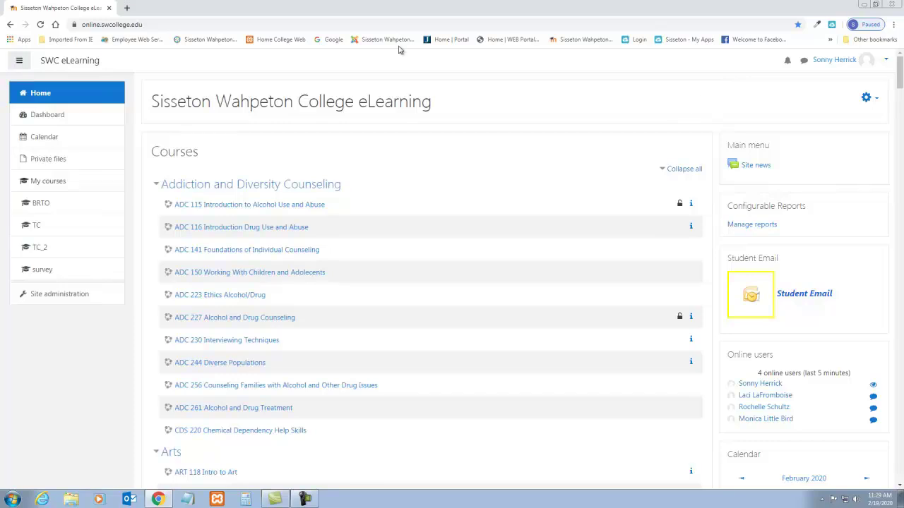
{"action": "left_click", "coordinate": [35, 226]}
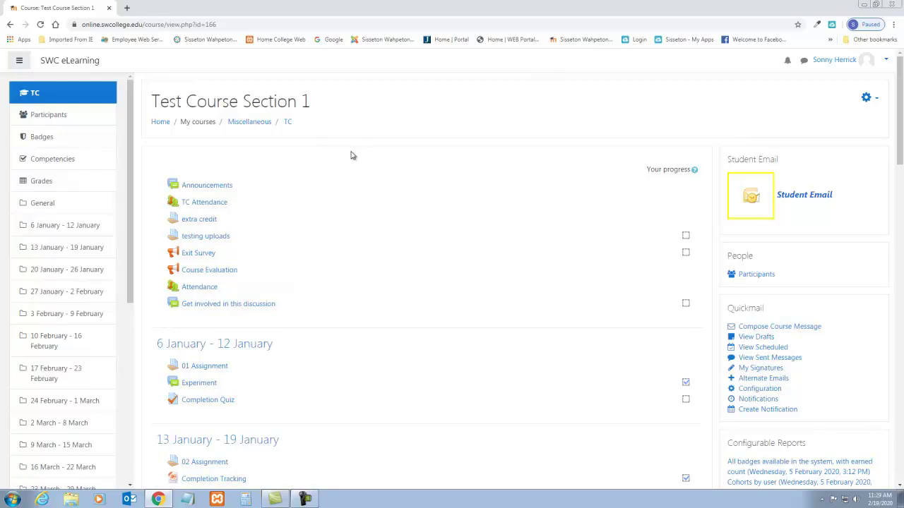
Turn editing on for Test Course Section 1 and collapse the course navigation.
{"action": "scroll", "coordinate": [356, 157], "scroll_direction": "down", "scroll_amount": 1}
{"action": "scroll", "coordinate": [365, 160], "scroll_direction": "down", "scroll_amount": 2}
{"action": "scroll", "coordinate": [365, 159], "scroll_direction": "up", "scroll_amount": 3}
{"action": "left_click", "coordinate": [872, 99]}
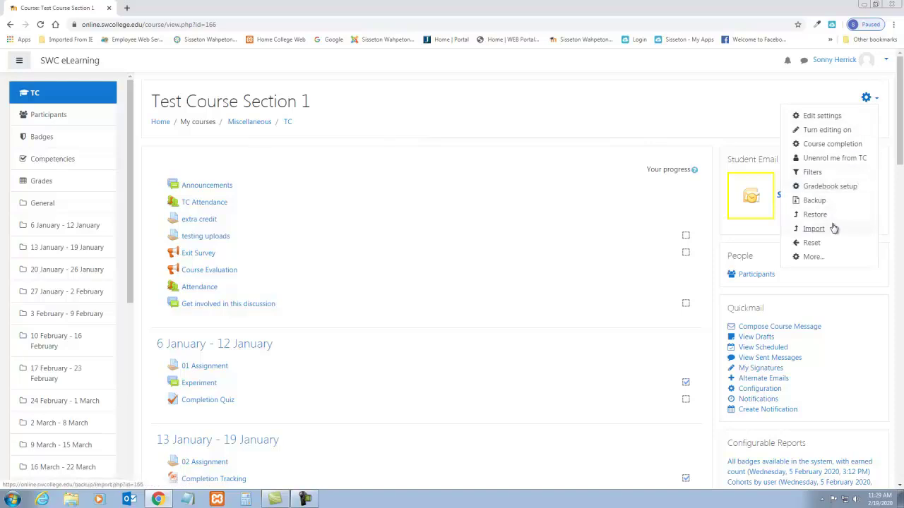
{"action": "left_click", "coordinate": [813, 133]}
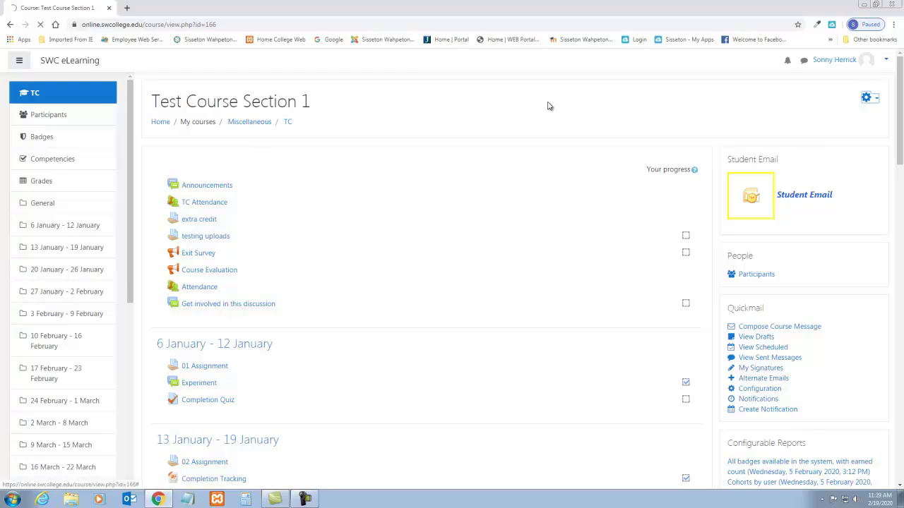
{"action": "left_click", "coordinate": [19, 62]}
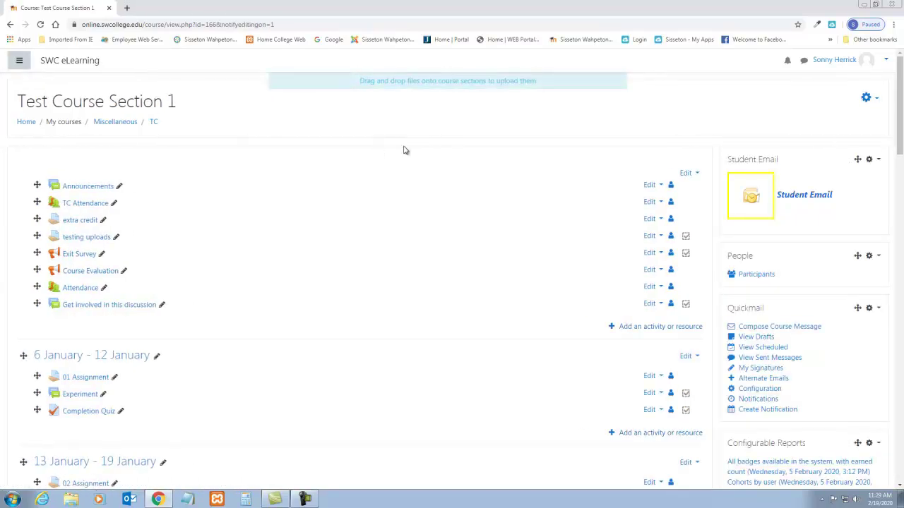
Look through the weekly course sections and check the editing options for the week 17 February - 23 February.
{"action": "scroll", "coordinate": [412, 173], "scroll_direction": "down", "scroll_amount": 3}
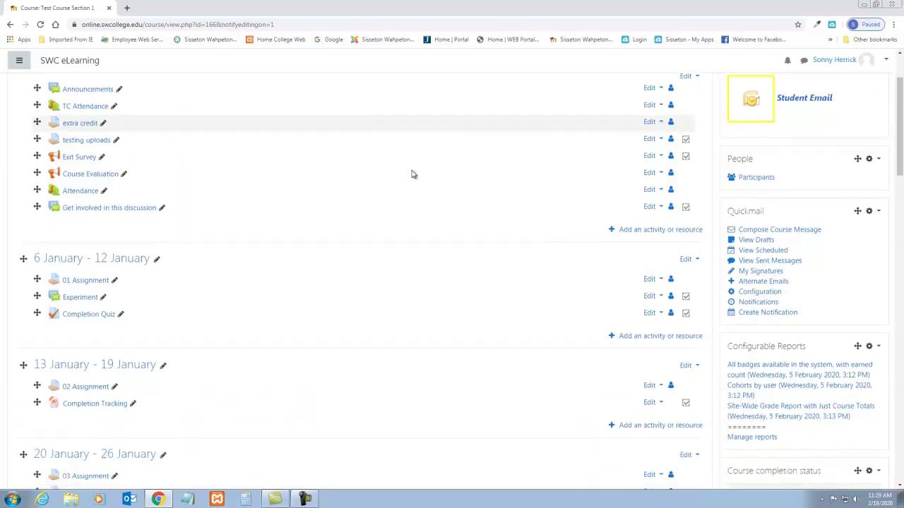
{"action": "scroll", "coordinate": [413, 174], "scroll_direction": "down", "scroll_amount": 7}
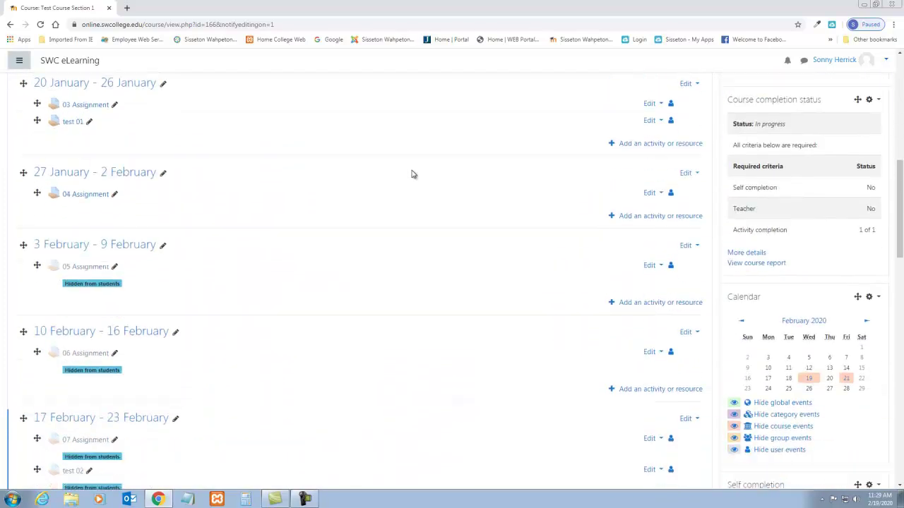
{"action": "scroll", "coordinate": [413, 174], "scroll_direction": "down", "scroll_amount": 7}
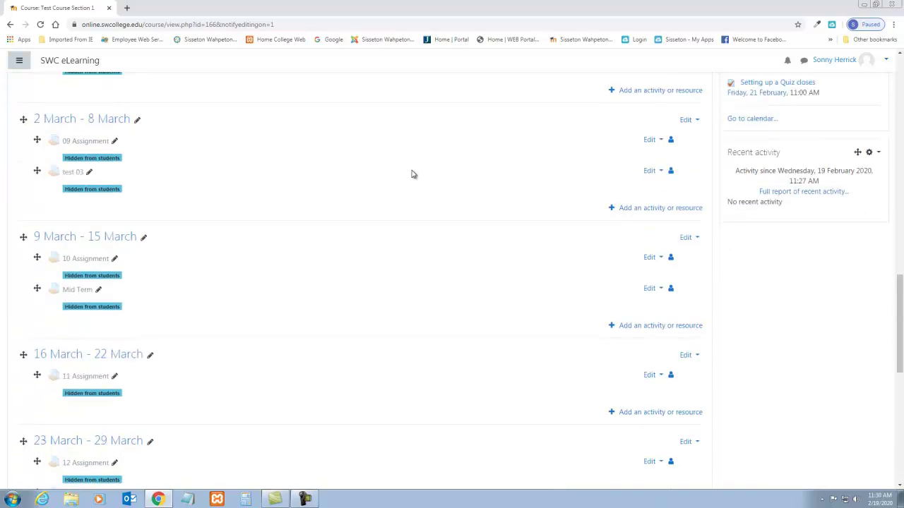
{"action": "scroll", "coordinate": [413, 174], "scroll_direction": "down", "scroll_amount": 3}
{"action": "scroll", "coordinate": [413, 174], "scroll_direction": "up", "scroll_amount": 5}
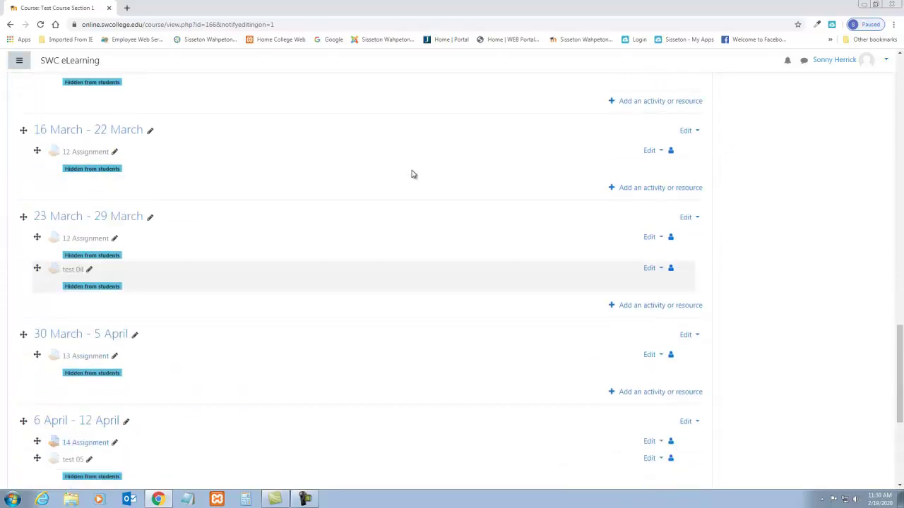
{"action": "scroll", "coordinate": [413, 175], "scroll_direction": "up", "scroll_amount": 2}
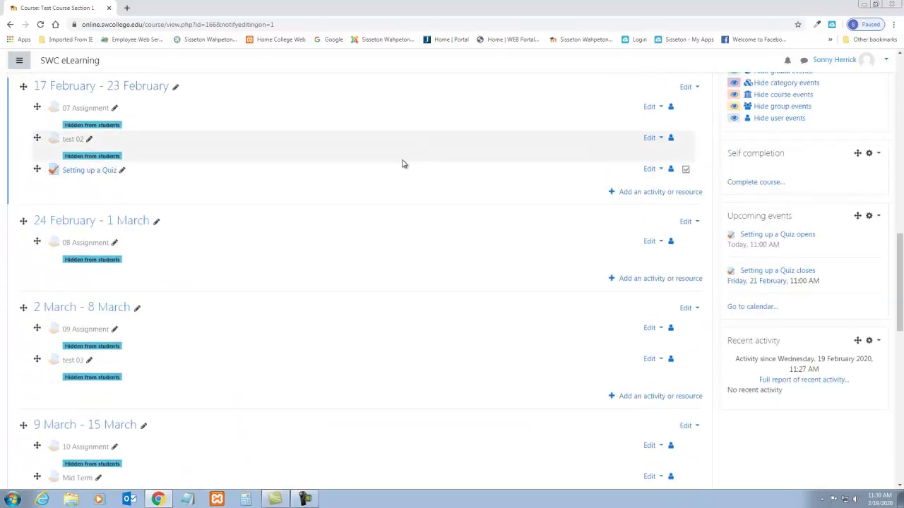
{"action": "scroll", "coordinate": [399, 164], "scroll_direction": "up", "scroll_amount": 1}
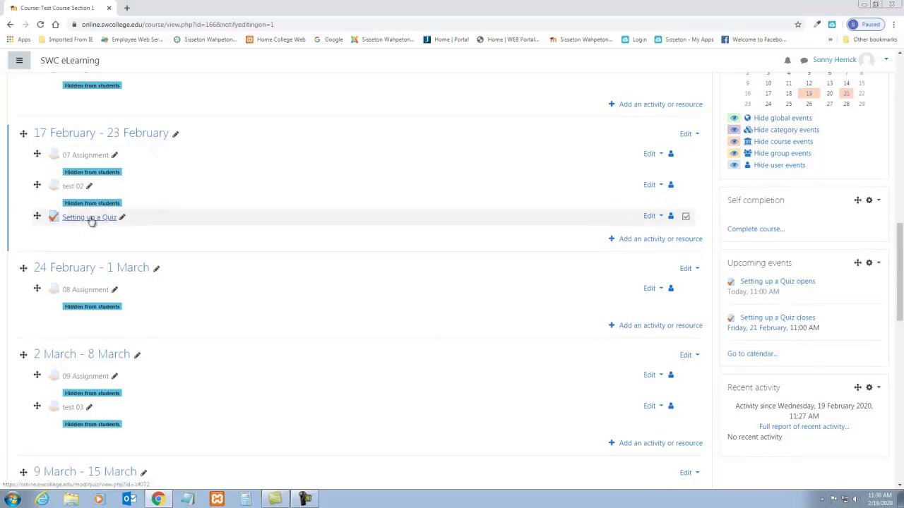
{"action": "left_click", "coordinate": [691, 134]}
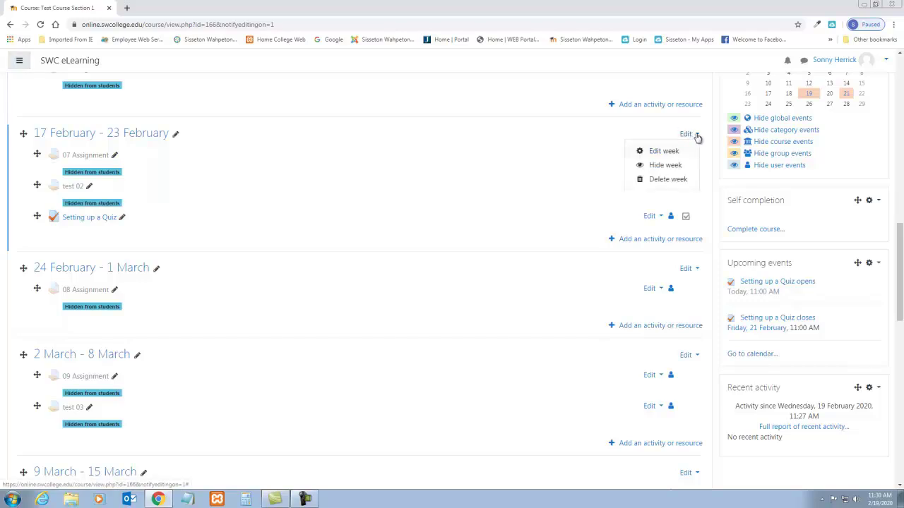
{"action": "left_click", "coordinate": [577, 136]}
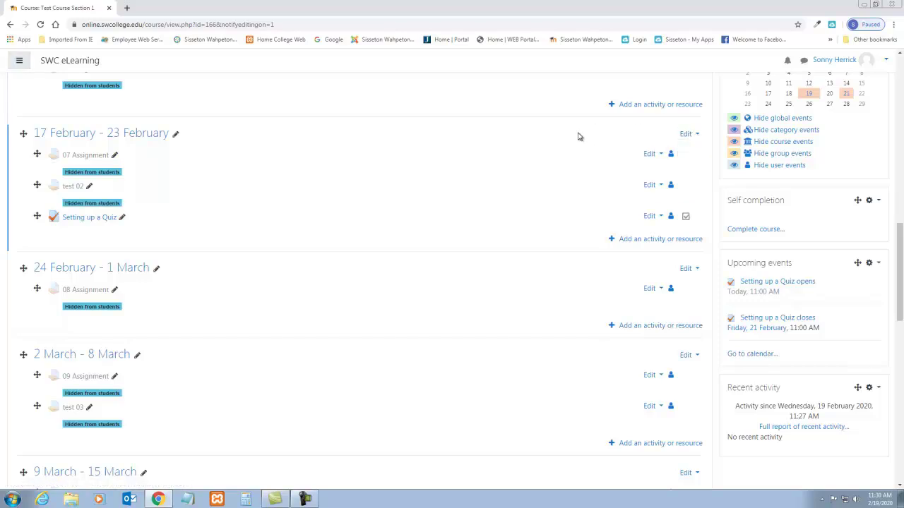
{"action": "left_click", "coordinate": [658, 240]}
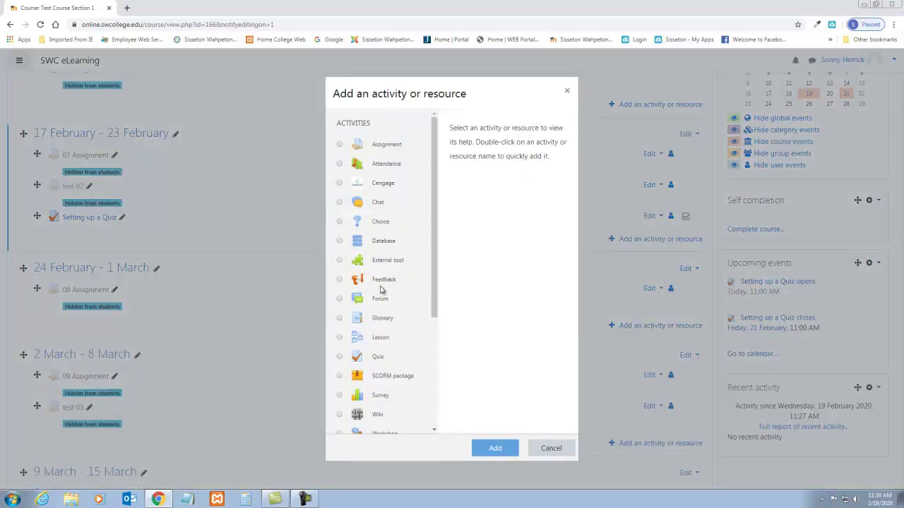
{"action": "left_click", "coordinate": [341, 357]}
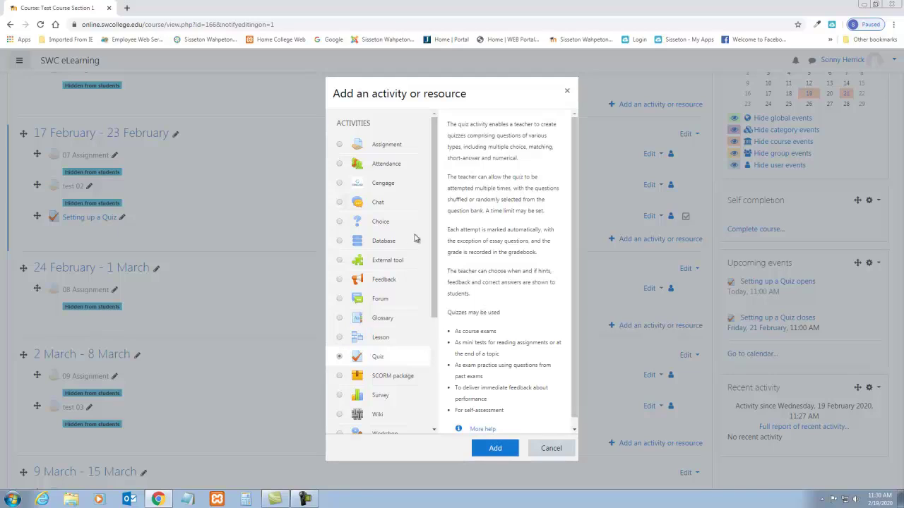
{"action": "left_click", "coordinate": [495, 449]}
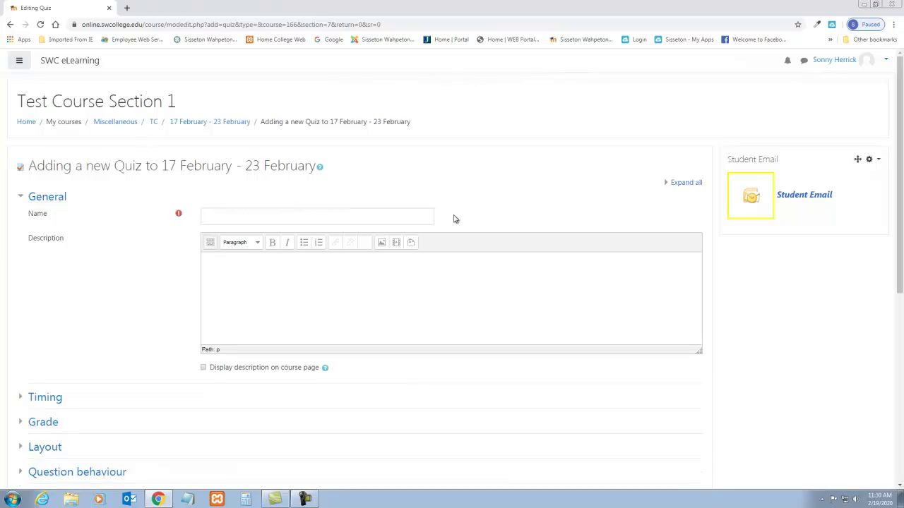
{"action": "left_click", "coordinate": [10, 25]}
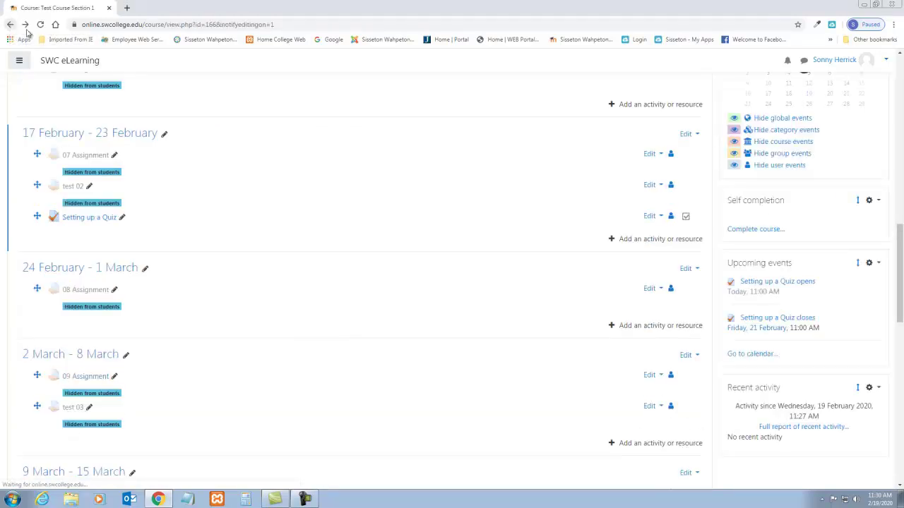
Open the settings of the existing quiz "Setting up a Quiz" and expand its Timing section.
{"action": "left_click", "coordinate": [83, 218]}
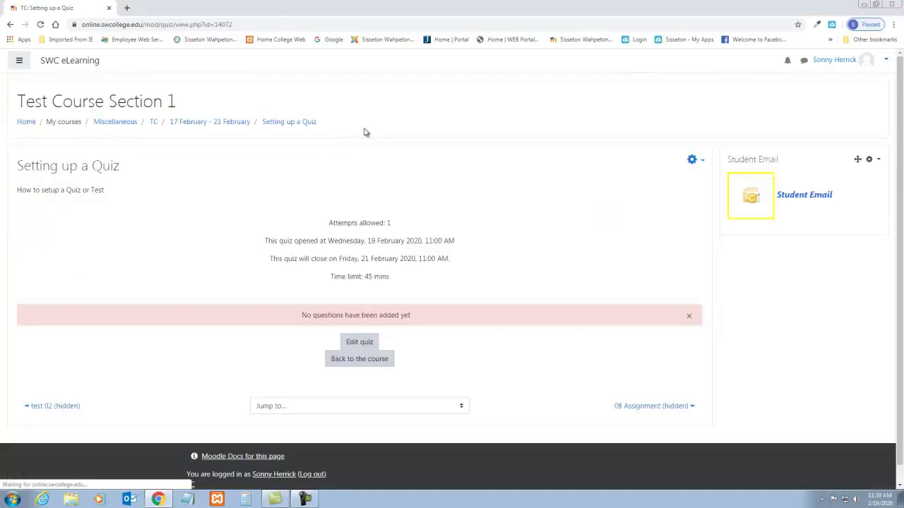
{"action": "left_click", "coordinate": [693, 160]}
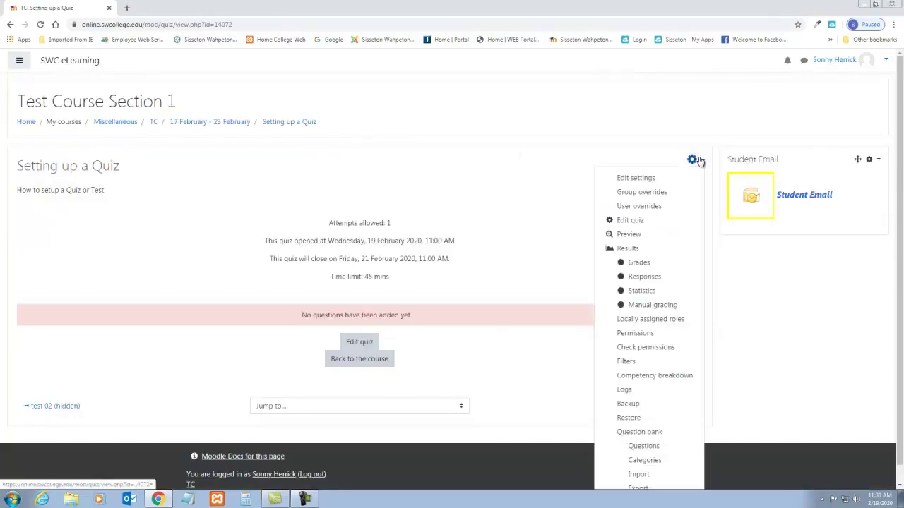
{"action": "left_click", "coordinate": [639, 178]}
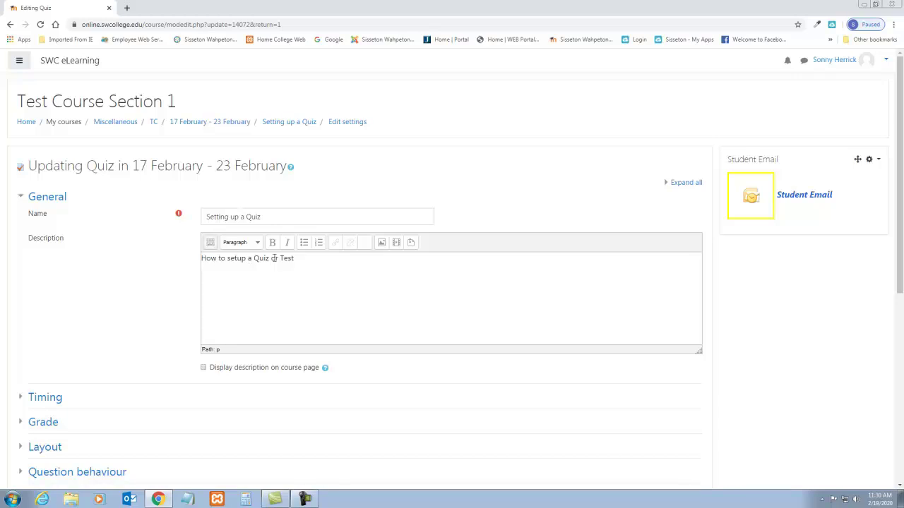
{"action": "scroll", "coordinate": [119, 259], "scroll_direction": "down", "scroll_amount": 4}
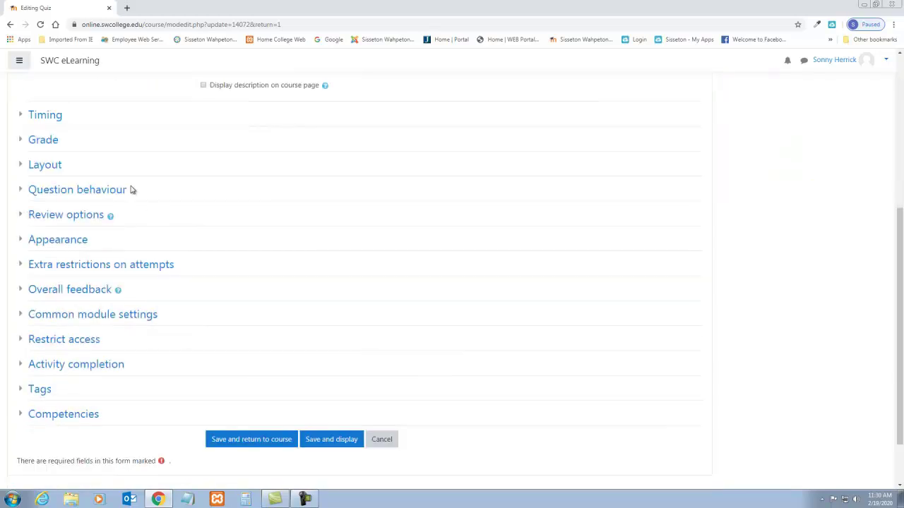
{"action": "left_click", "coordinate": [20, 116]}
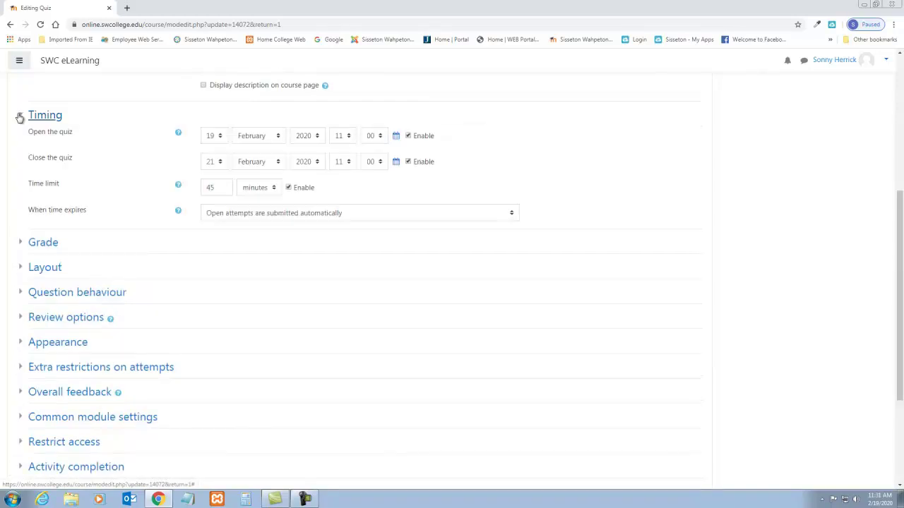
Disable the quiz's opening date, closing date and time limit.
{"action": "left_click", "coordinate": [409, 137]}
{"action": "left_click", "coordinate": [408, 162]}
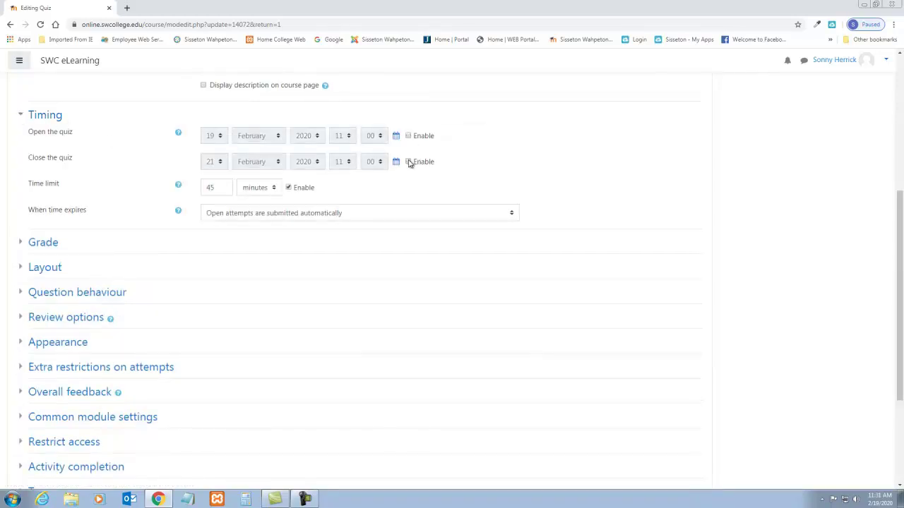
{"action": "left_click", "coordinate": [288, 188]}
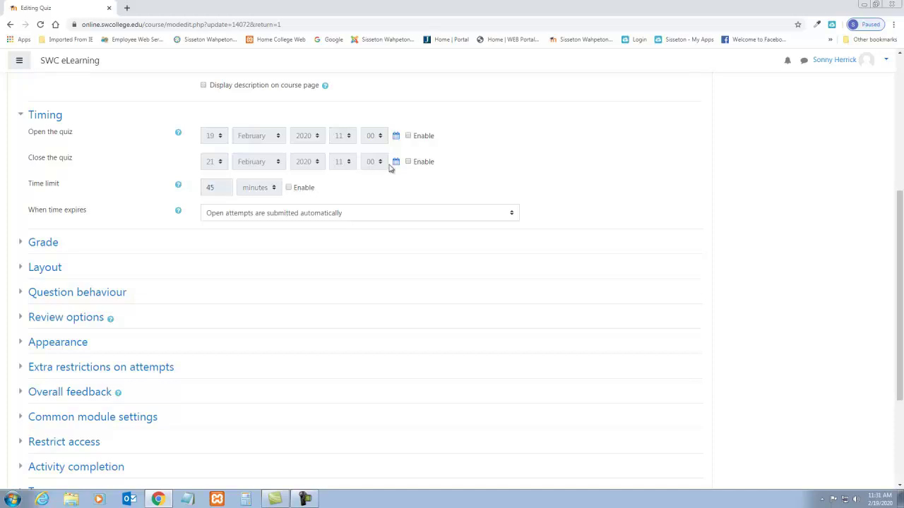
Re-enable the quiz's opening date, closing date and time limit.
{"action": "left_click", "coordinate": [408, 136]}
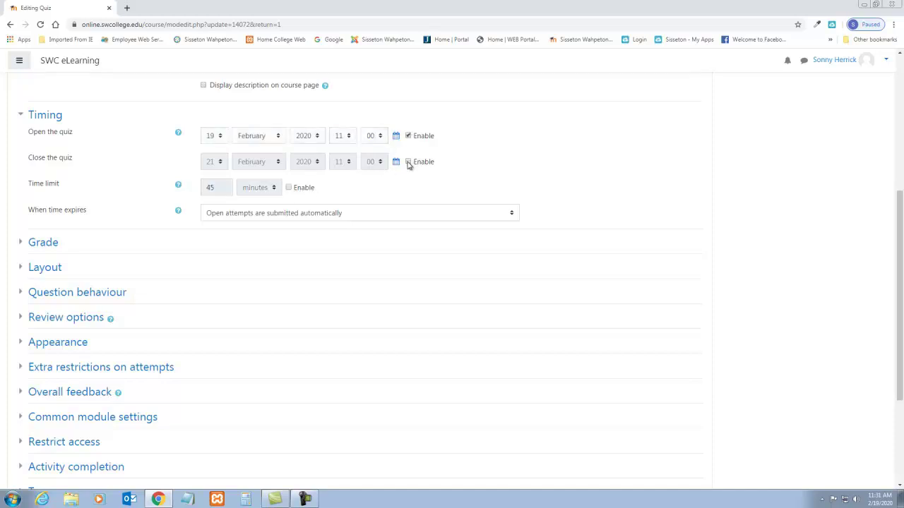
{"action": "left_click", "coordinate": [408, 163]}
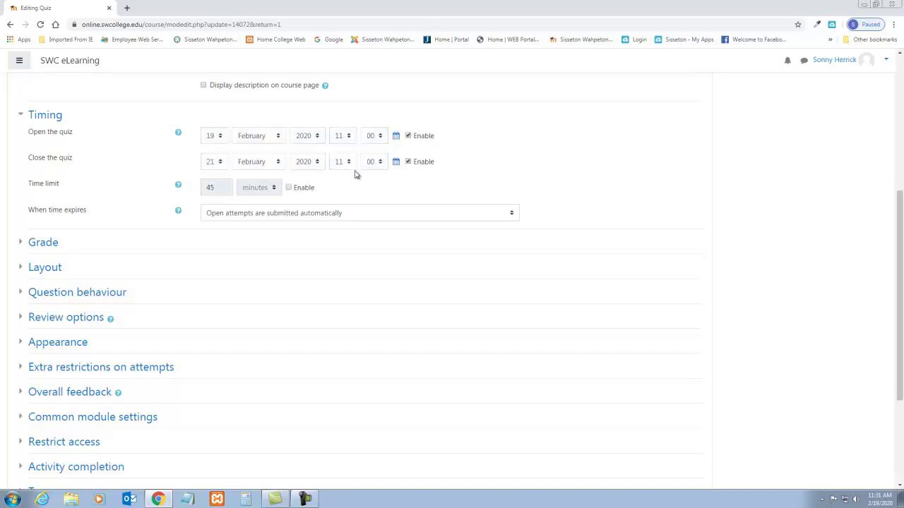
{"action": "left_click", "coordinate": [288, 187]}
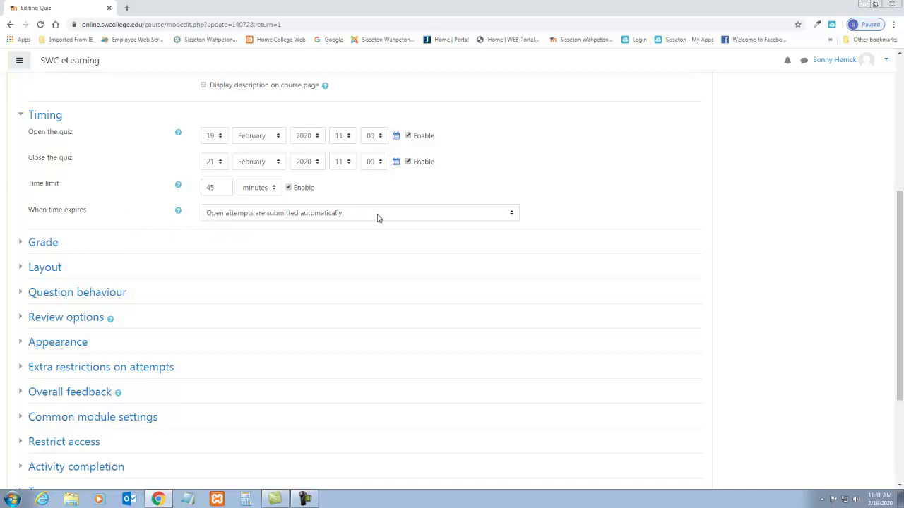
Review the options for what happens to quiz attempts when time expires.
{"action": "left_click", "coordinate": [513, 213]}
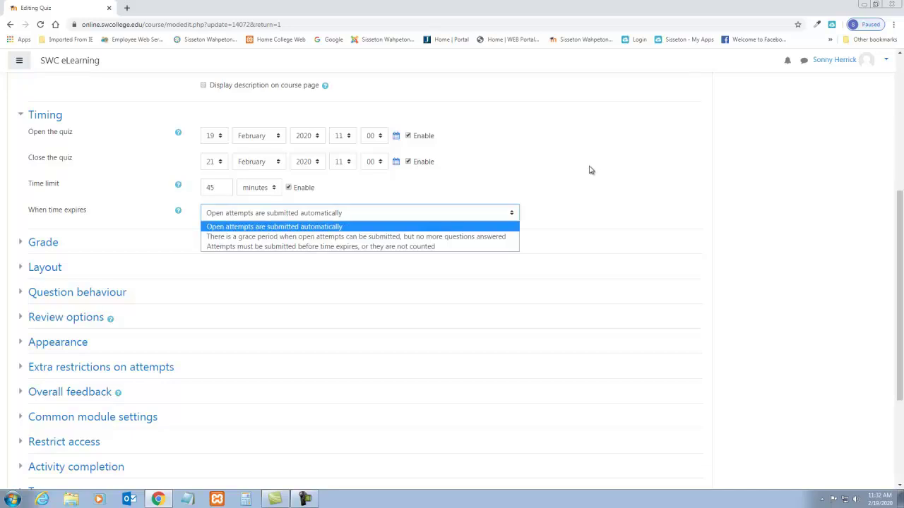
{"action": "left_click", "coordinate": [566, 174]}
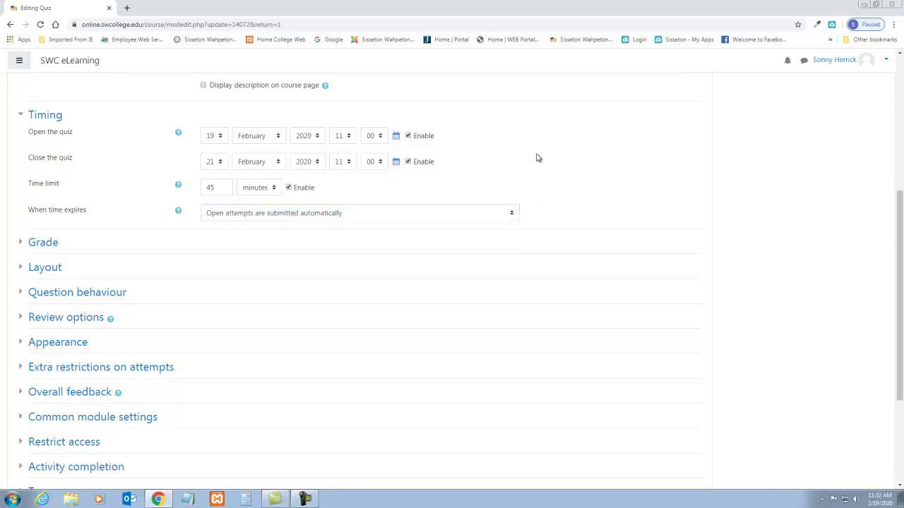
Expand the quiz's Grade section and select Section Test as the grade category.
{"action": "left_click", "coordinate": [21, 242]}
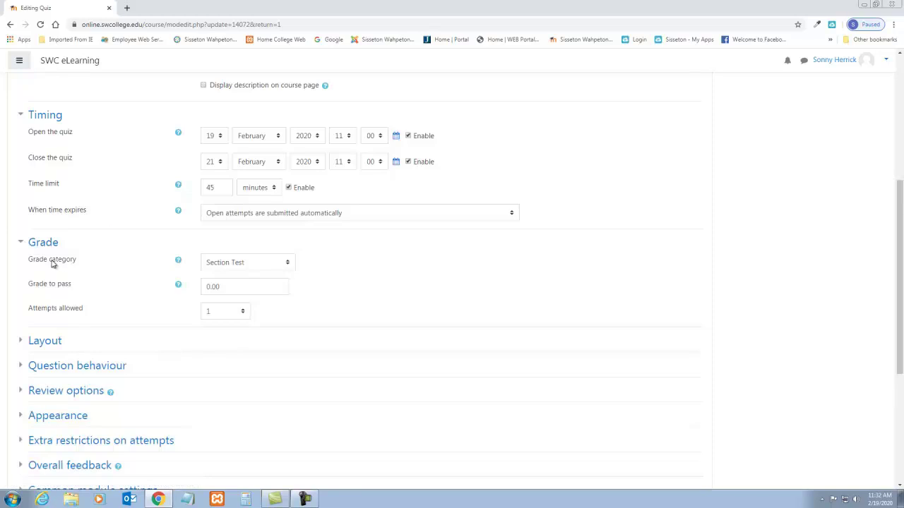
{"action": "left_click", "coordinate": [289, 264]}
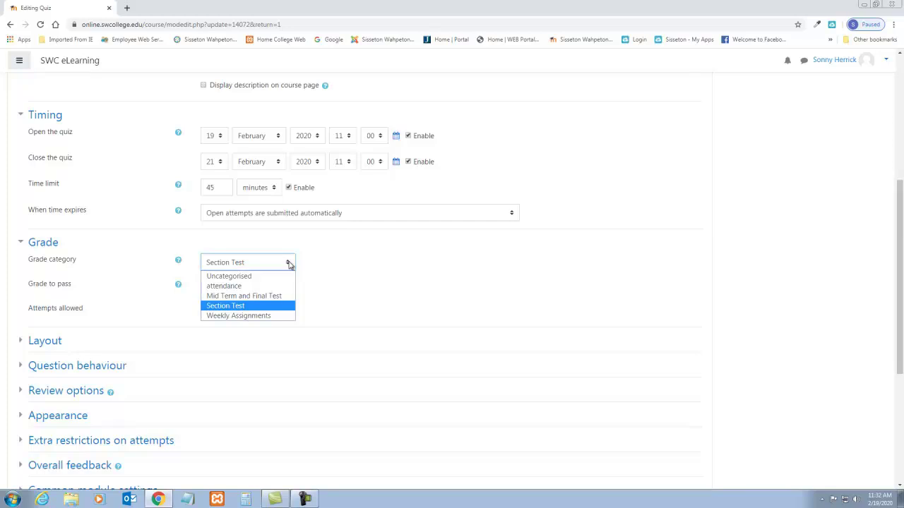
{"action": "left_click", "coordinate": [216, 309]}
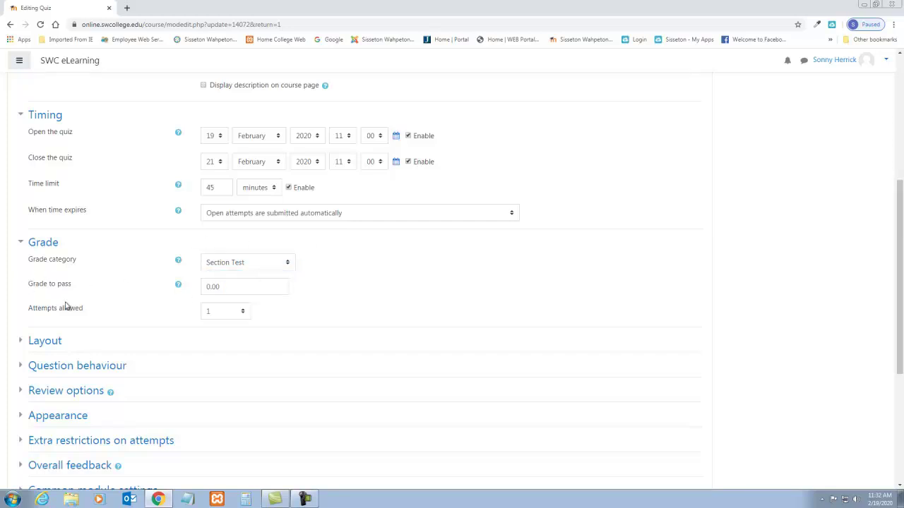
Try 3 allowed attempts to review the grading method options, and return the attempts allowed to 1.
{"action": "left_click", "coordinate": [243, 312]}
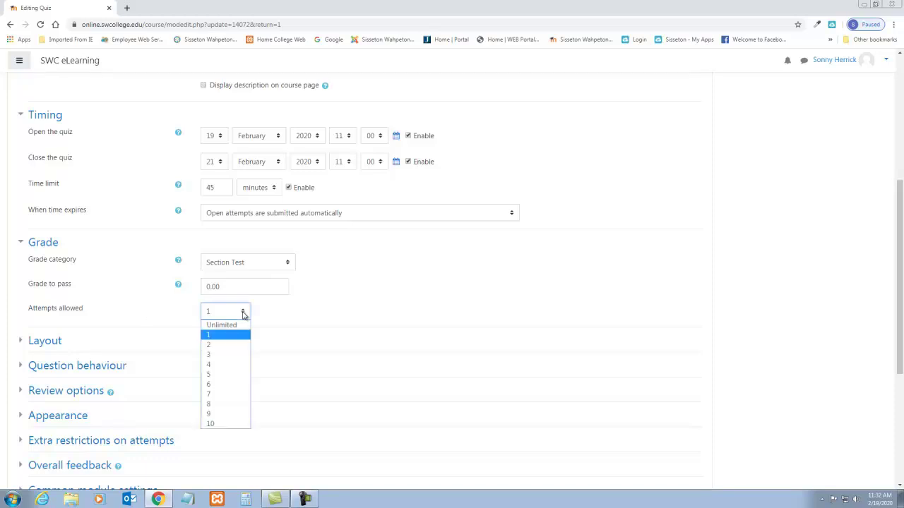
{"action": "left_click", "coordinate": [222, 354]}
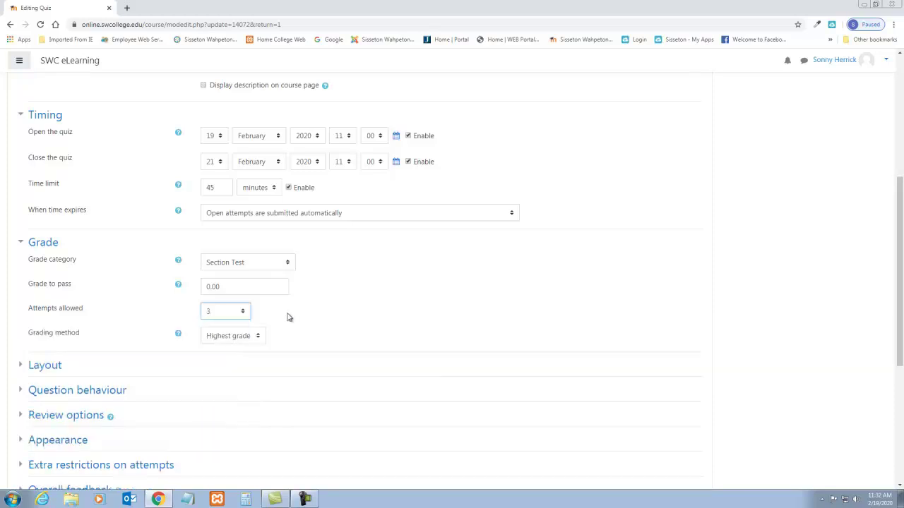
{"action": "left_click", "coordinate": [259, 337]}
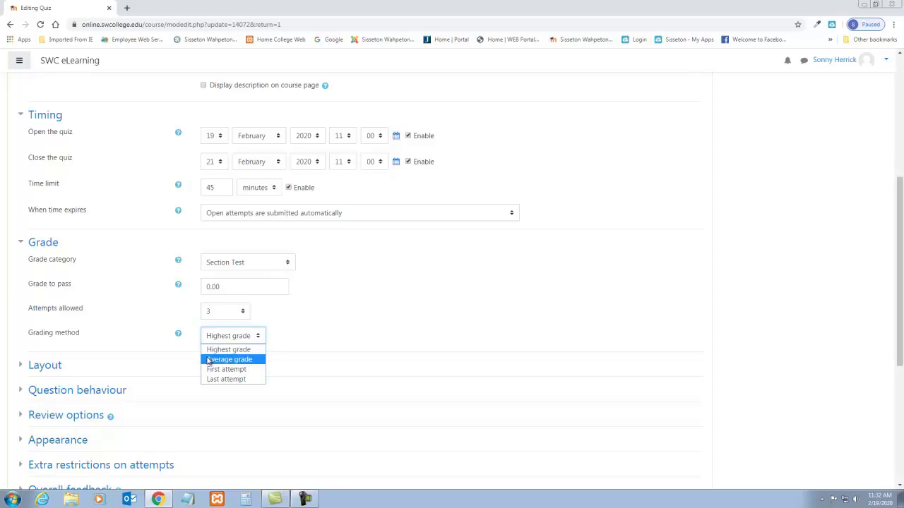
{"action": "left_click", "coordinate": [244, 312]}
{"action": "left_click", "coordinate": [222, 334]}
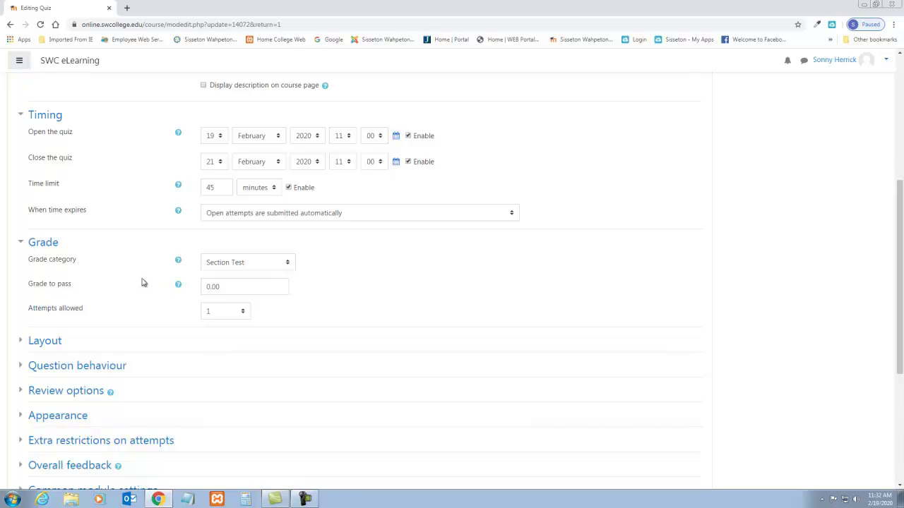
Expand the Layout section with its additional settings and review the choices for how often a new page starts.
{"action": "scroll", "coordinate": [138, 282], "scroll_direction": "down", "scroll_amount": 2}
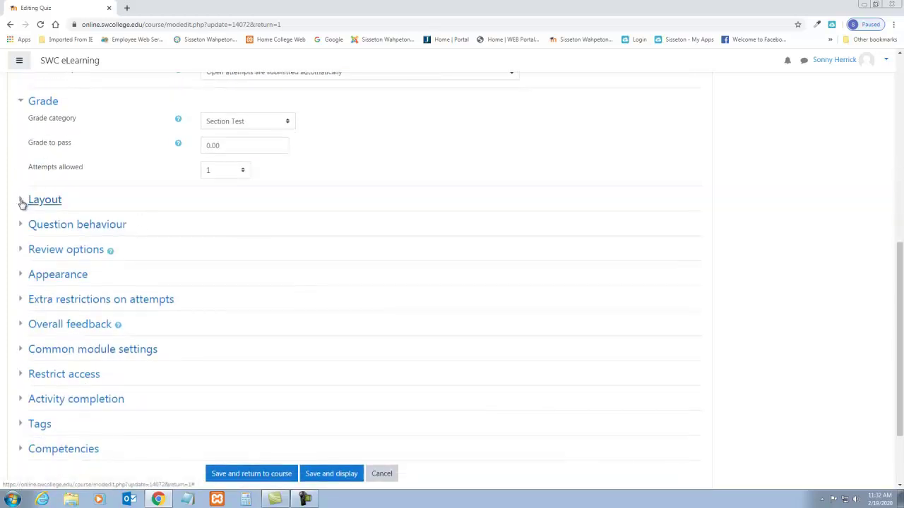
{"action": "left_click", "coordinate": [22, 202]}
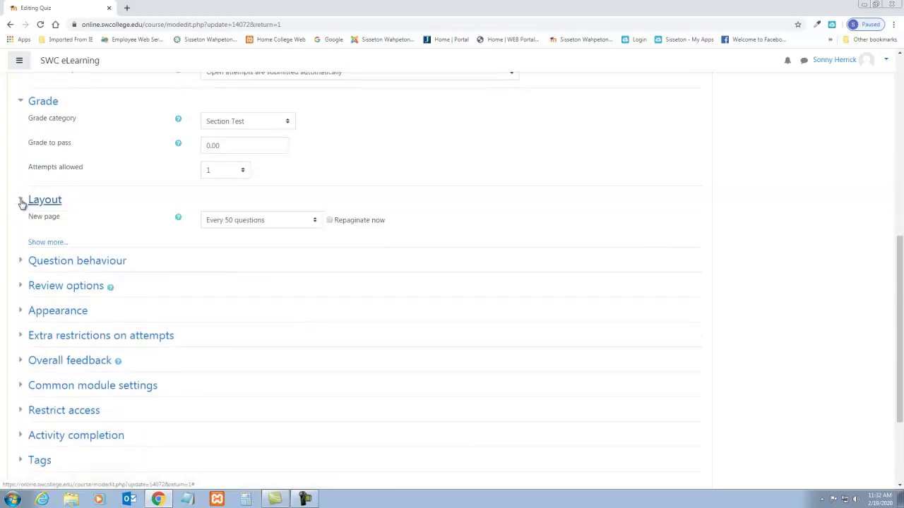
{"action": "left_click", "coordinate": [51, 243]}
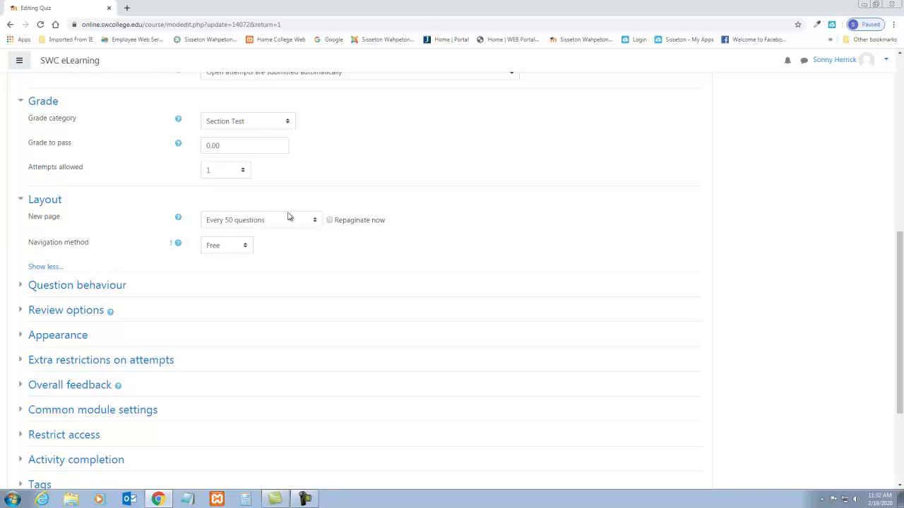
{"action": "left_click", "coordinate": [316, 221]}
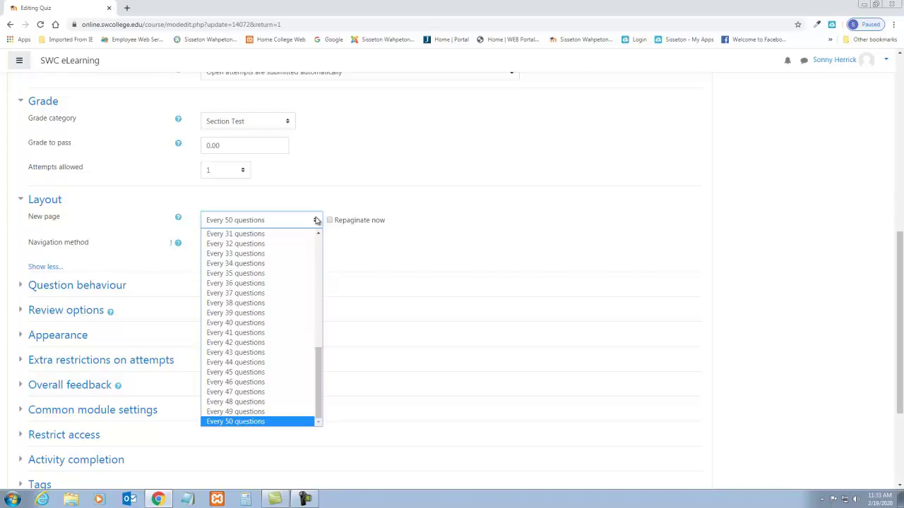
{"action": "left_click_drag", "start_coordinate": [321, 359], "coordinate": [329, 242]}
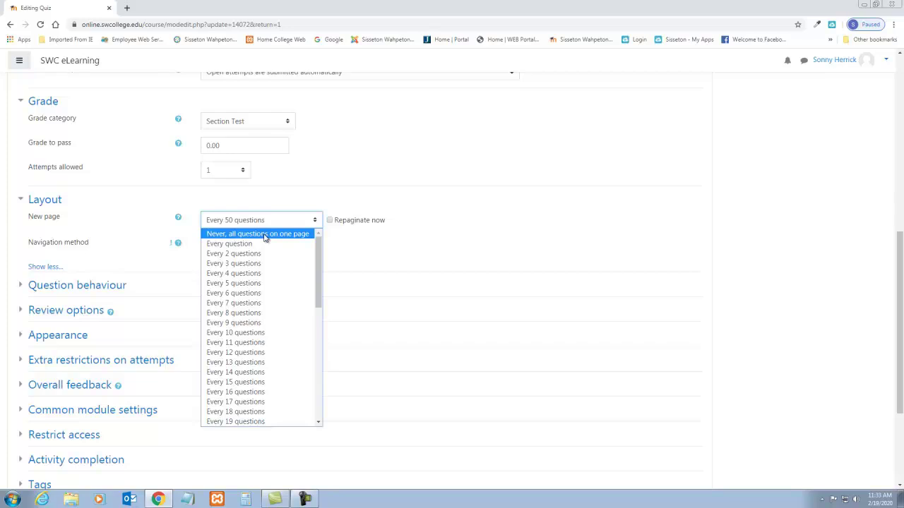
{"action": "left_click", "coordinate": [441, 227]}
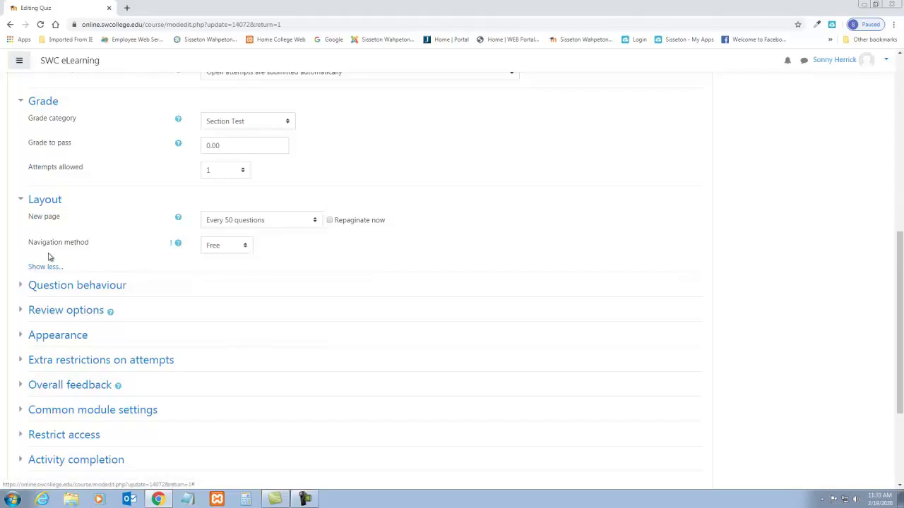
Expand the Question behaviour section and show its additional settings.
{"action": "left_click", "coordinate": [20, 288]}
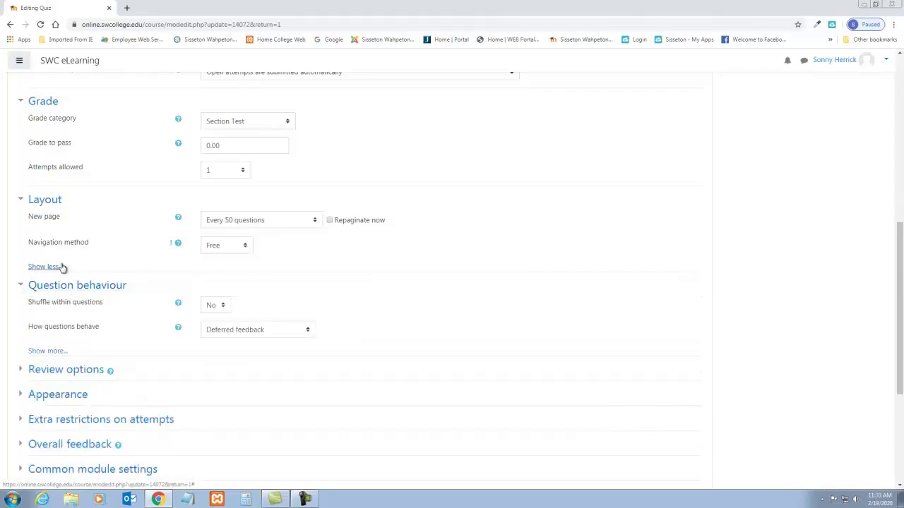
{"action": "left_click", "coordinate": [41, 349]}
{"action": "left_click", "coordinate": [43, 351]}
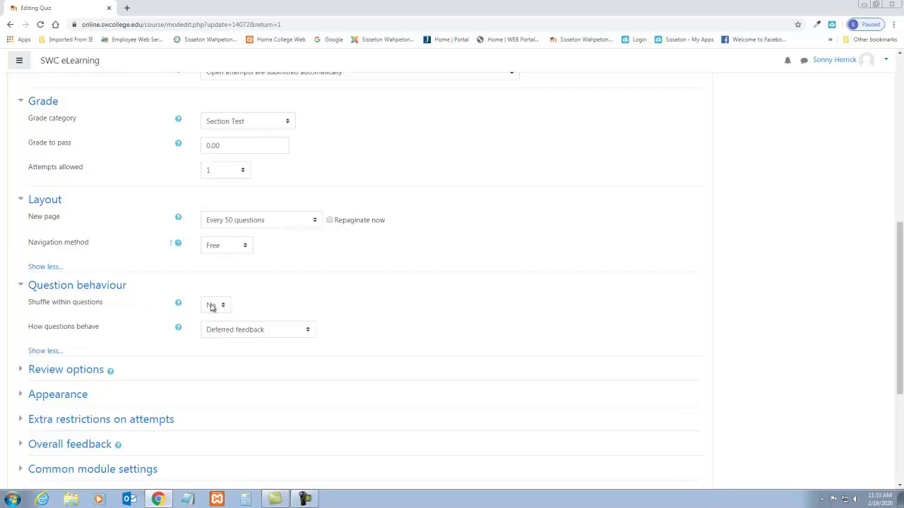
Expand the Review options section to examine what students can see during and after an attempt.
{"action": "scroll", "coordinate": [139, 319], "scroll_direction": "down", "scroll_amount": 1}
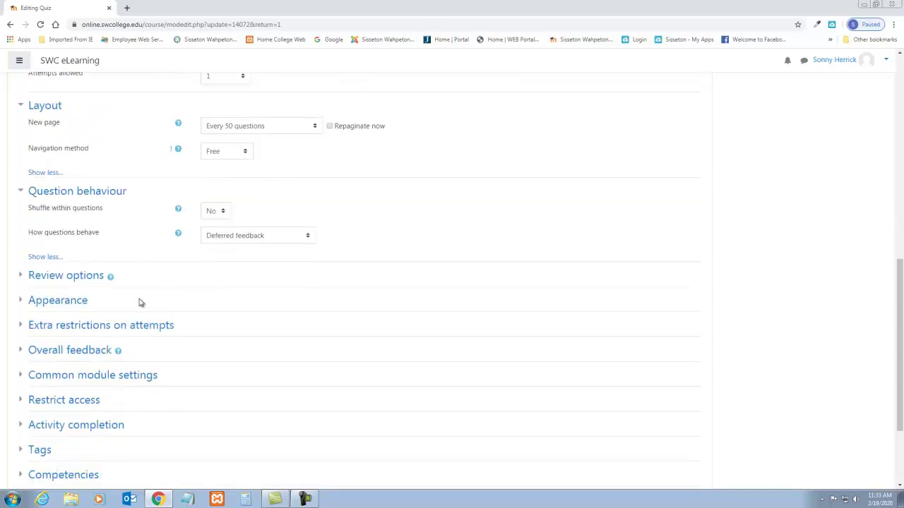
{"action": "left_click", "coordinate": [22, 276]}
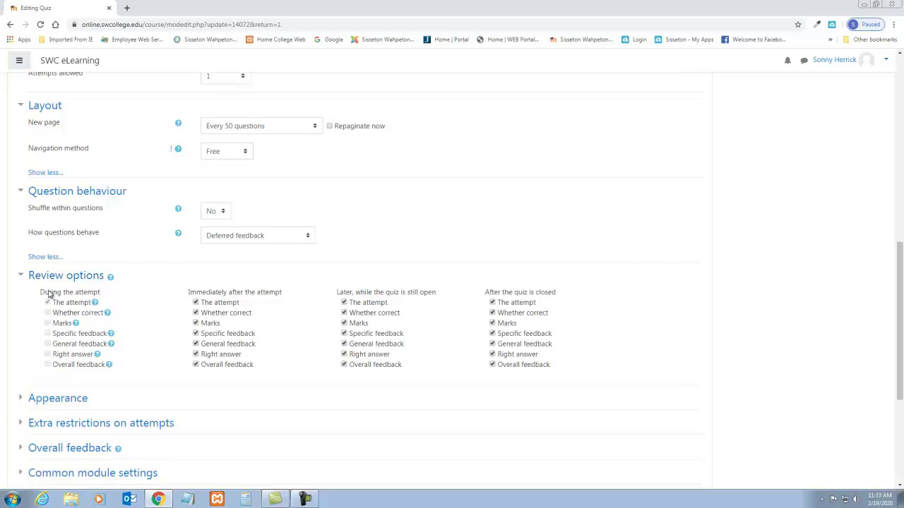
{"action": "left_click", "coordinate": [19, 60]}
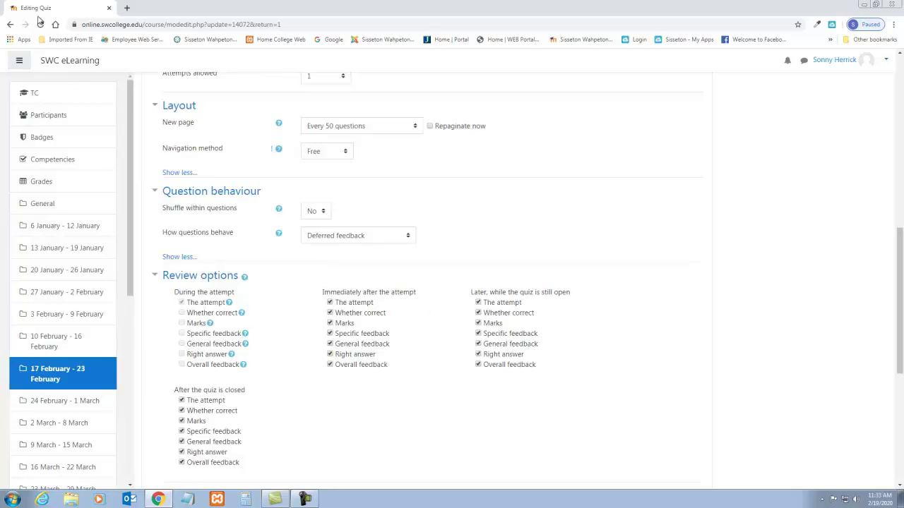
{"action": "left_click", "coordinate": [20, 61]}
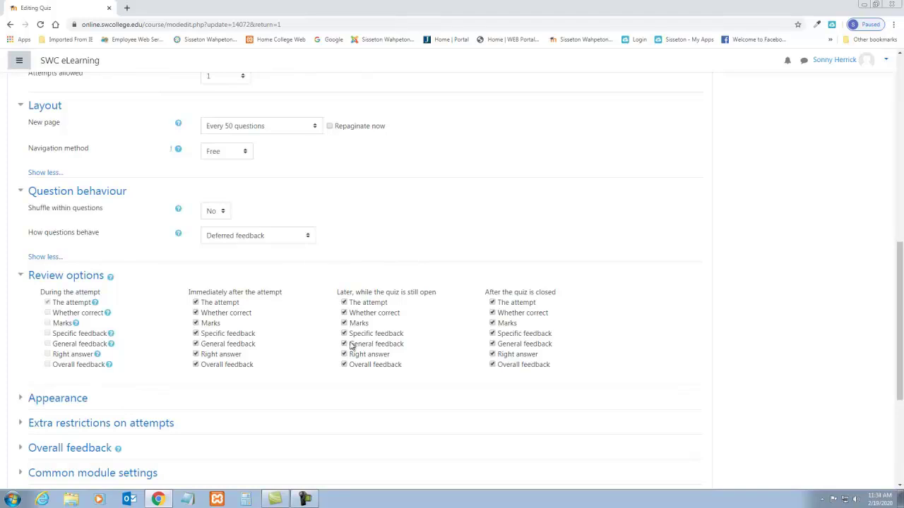
Disable all review options while the quiz is still open, and the attempt, marks and overall feedback immediately after the attempt.
{"action": "left_click", "coordinate": [344, 344]}
{"action": "left_click", "coordinate": [343, 323]}
{"action": "left_click", "coordinate": [344, 313]}
{"action": "left_click", "coordinate": [345, 303]}
{"action": "left_click", "coordinate": [197, 303]}
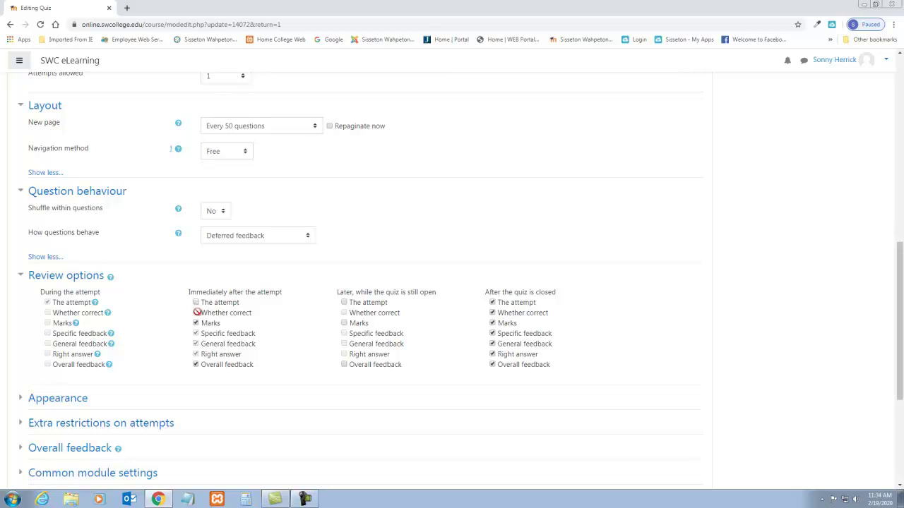
{"action": "left_click", "coordinate": [196, 324]}
Expand the Appearance section and show its additional settings.
{"action": "scroll", "coordinate": [78, 300], "scroll_direction": "down", "scroll_amount": 3}
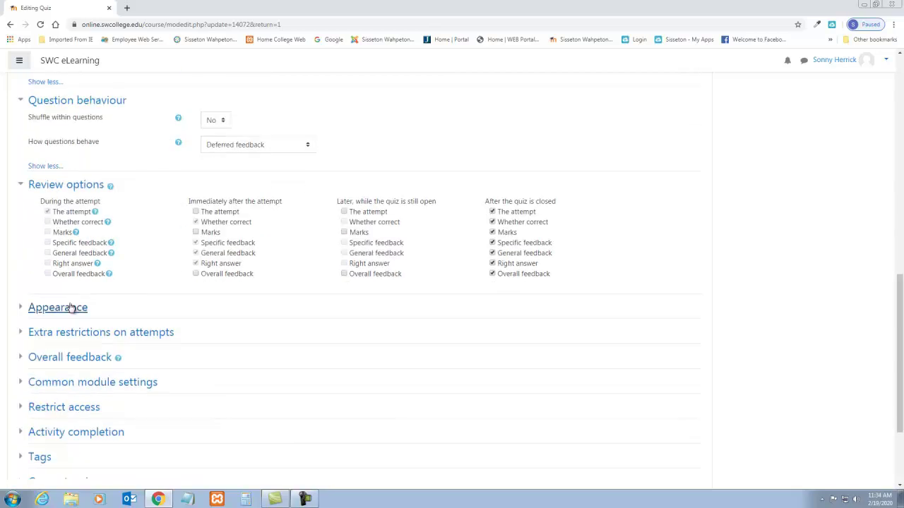
{"action": "left_click", "coordinate": [29, 176]}
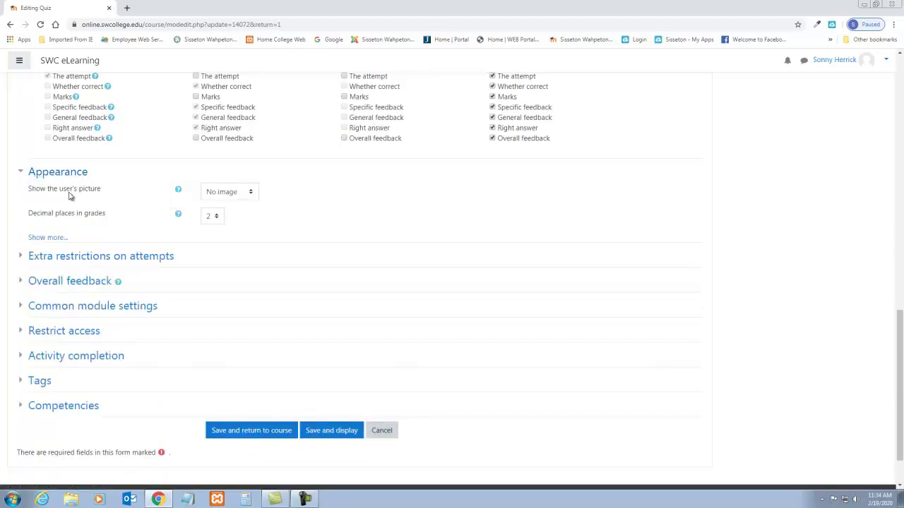
{"action": "left_click", "coordinate": [60, 238]}
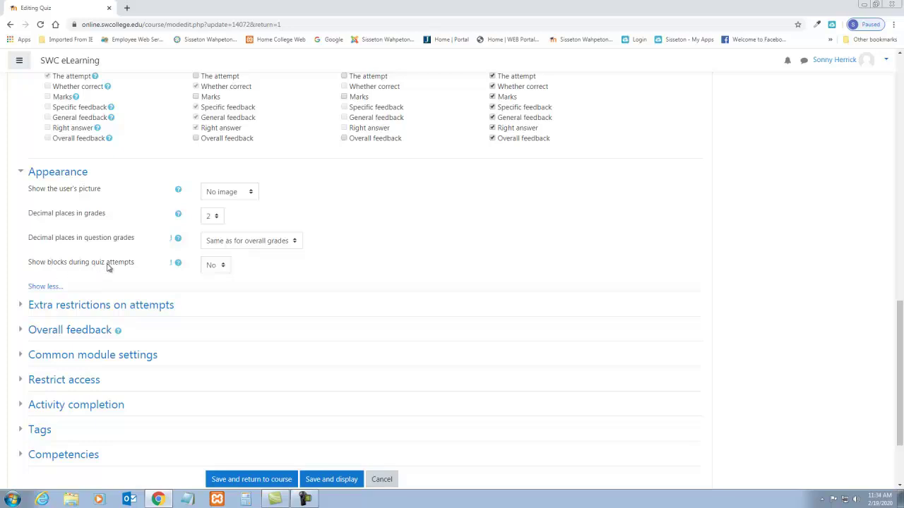
Under Extra restrictions on attempts, show all settings and set browser security to Full screen pop-up with some JavaScript security.
{"action": "scroll", "coordinate": [133, 233], "scroll_direction": "down", "scroll_amount": 1}
{"action": "scroll", "coordinate": [141, 223], "scroll_direction": "down", "scroll_amount": 1}
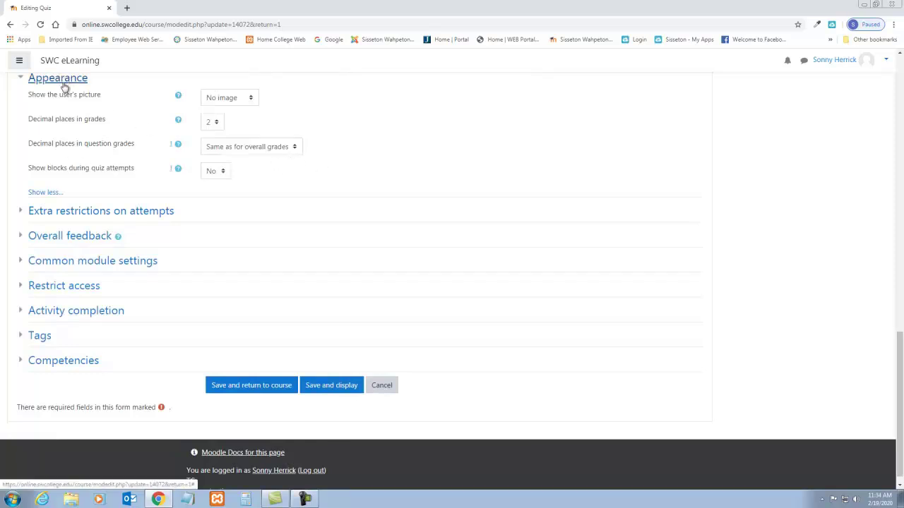
{"action": "left_click", "coordinate": [19, 213]}
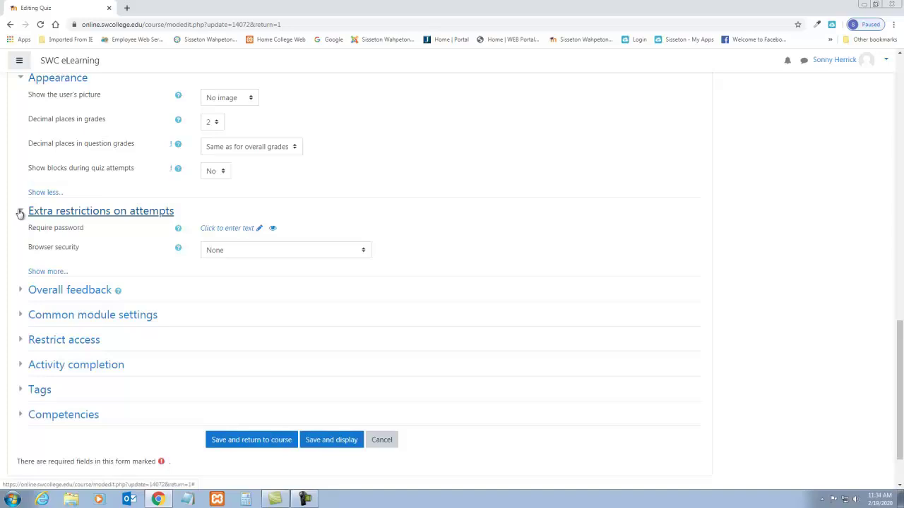
{"action": "left_click", "coordinate": [57, 273]}
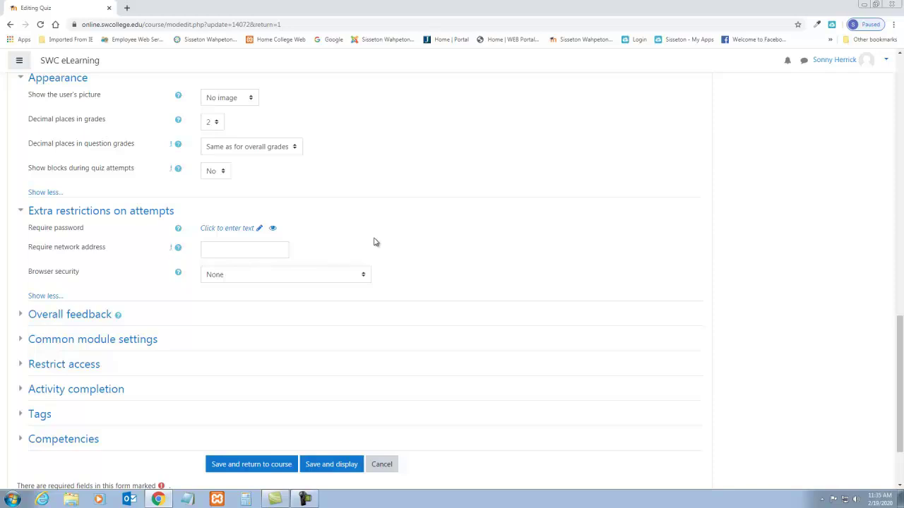
{"action": "left_click", "coordinate": [363, 276]}
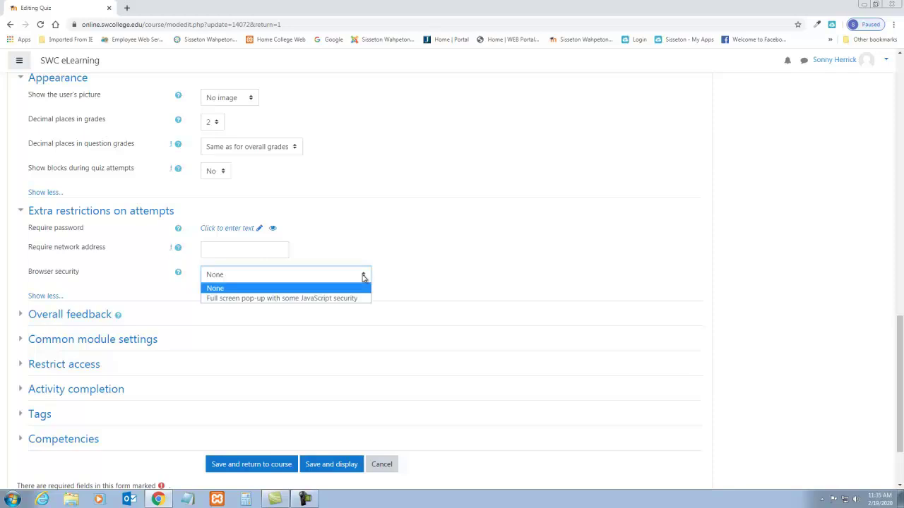
{"action": "left_click", "coordinate": [294, 299]}
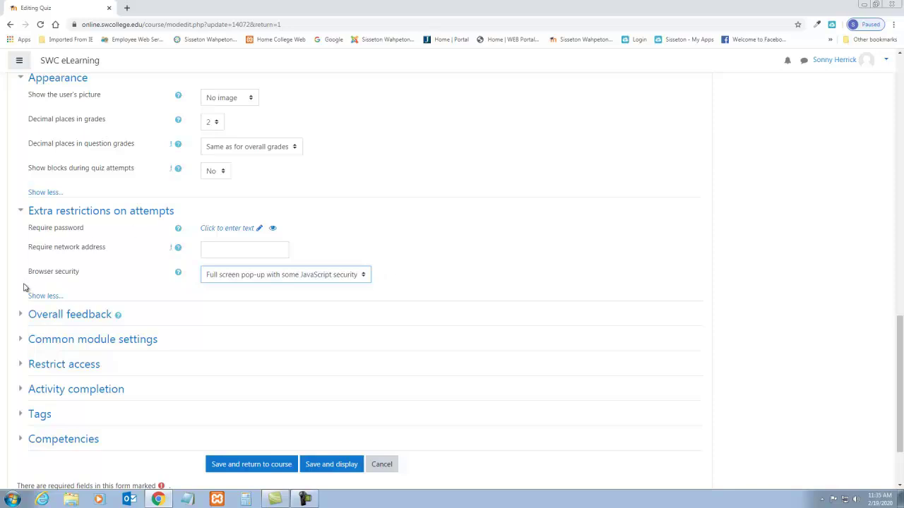
Expand the Overall feedback and Common module settings sections and review their options.
{"action": "left_click", "coordinate": [24, 315]}
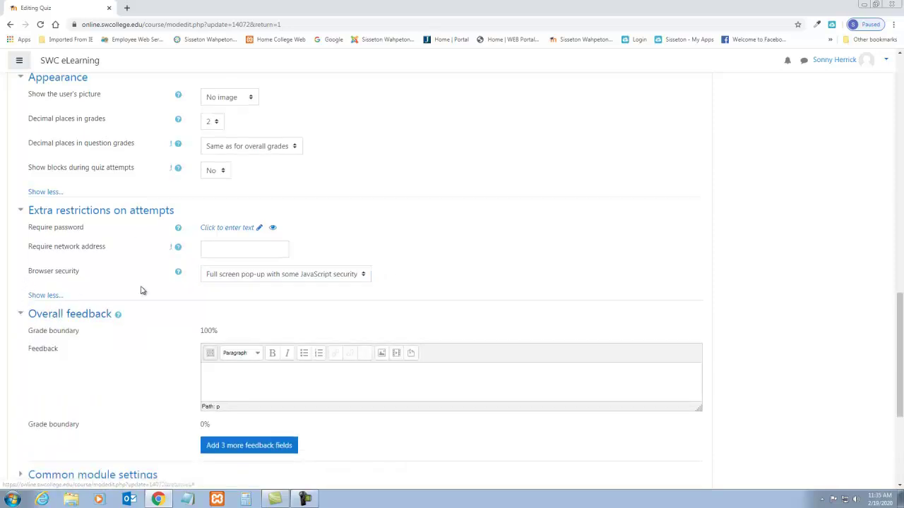
{"action": "scroll", "coordinate": [141, 288], "scroll_direction": "down", "scroll_amount": 3}
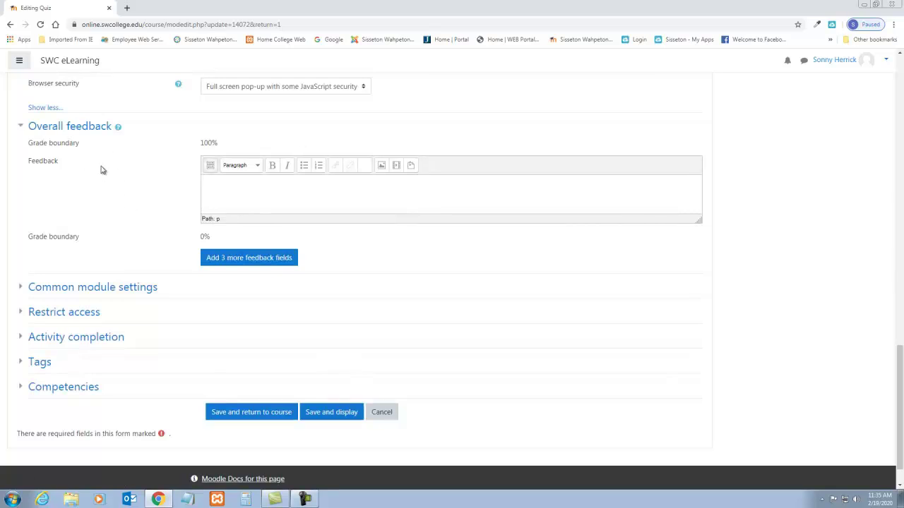
{"action": "scroll", "coordinate": [101, 170], "scroll_direction": "down", "scroll_amount": 1}
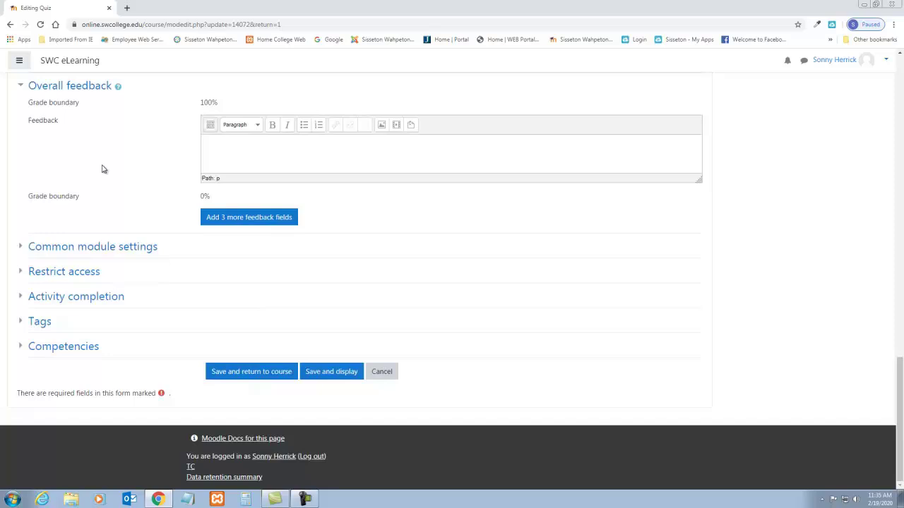
{"action": "left_click", "coordinate": [21, 249]}
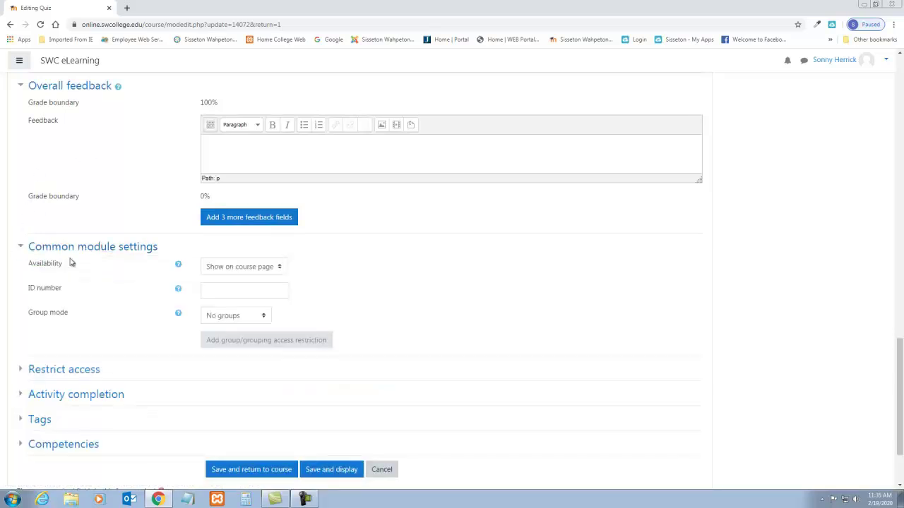
{"action": "scroll", "coordinate": [71, 199], "scroll_direction": "down", "scroll_amount": 2}
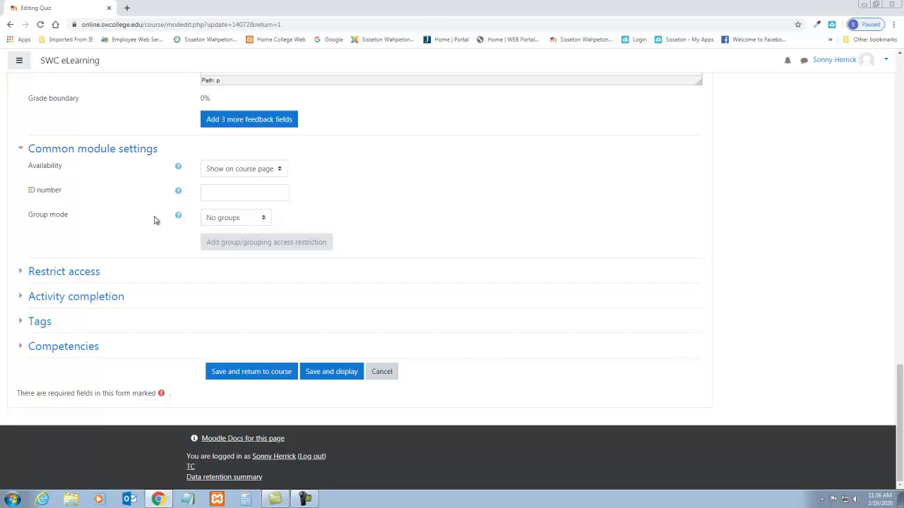
{"action": "scroll", "coordinate": [122, 221], "scroll_direction": "up", "scroll_amount": 1}
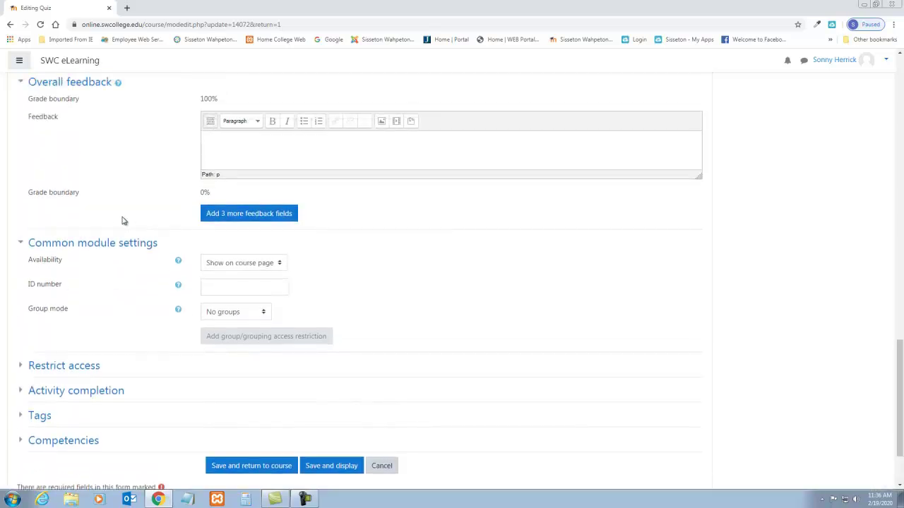
{"action": "scroll", "coordinate": [106, 247], "scroll_direction": "down", "scroll_amount": 1}
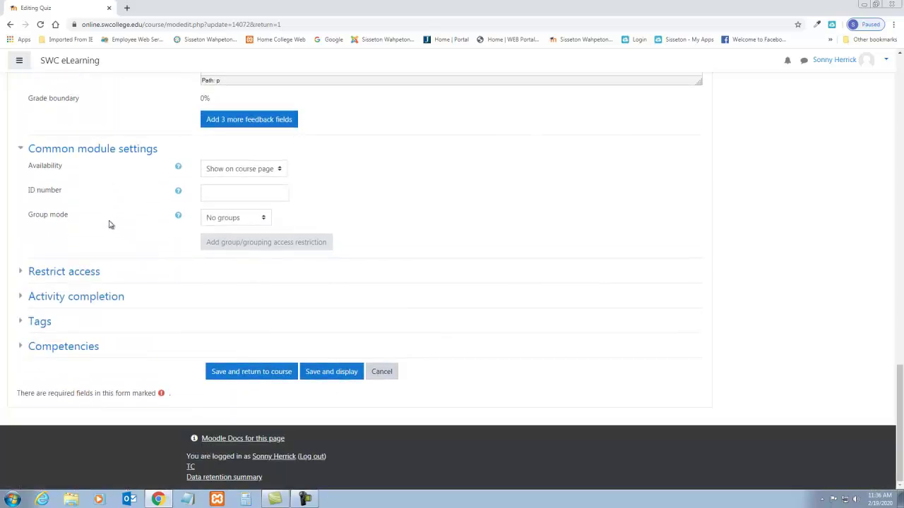
Expand the Restrict access, Activity completion and Competencies sections of the quiz settings and review their options.
{"action": "left_click", "coordinate": [21, 273]}
{"action": "scroll", "coordinate": [71, 240], "scroll_direction": "down", "scroll_amount": 1}
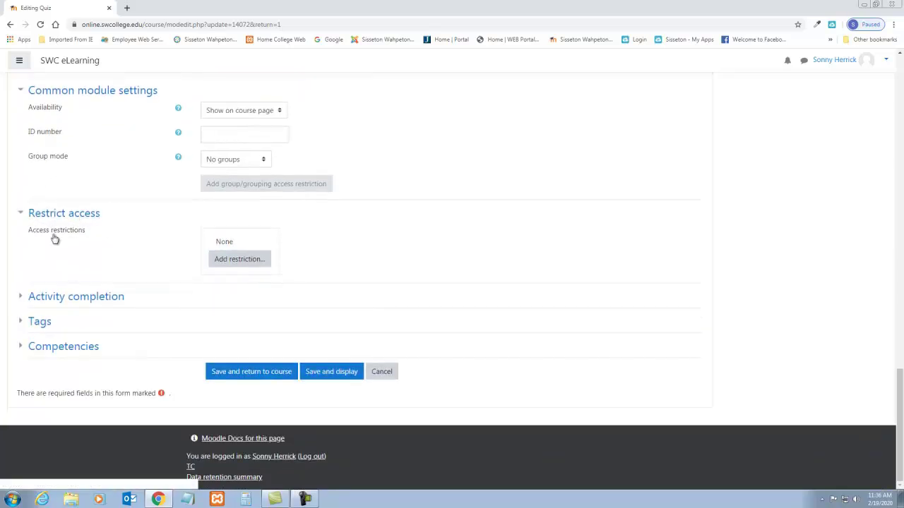
{"action": "left_click", "coordinate": [19, 299]}
{"action": "scroll", "coordinate": [110, 254], "scroll_direction": "down", "scroll_amount": 1}
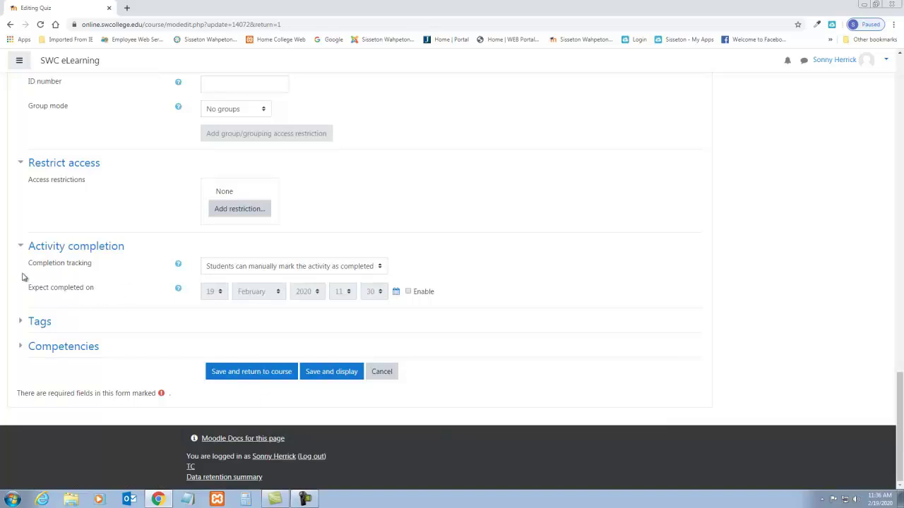
{"action": "left_click", "coordinate": [21, 348]}
{"action": "scroll", "coordinate": [30, 385], "scroll_direction": "down", "scroll_amount": 1}
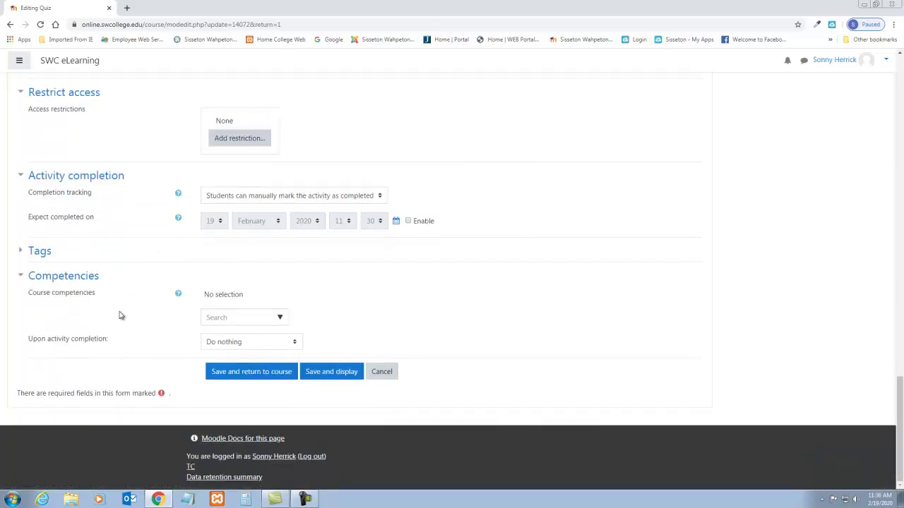
Collapse the Competencies, Activity completion, Restrict access and Overall feedback sections of the quiz settings.
{"action": "left_click", "coordinate": [23, 276]}
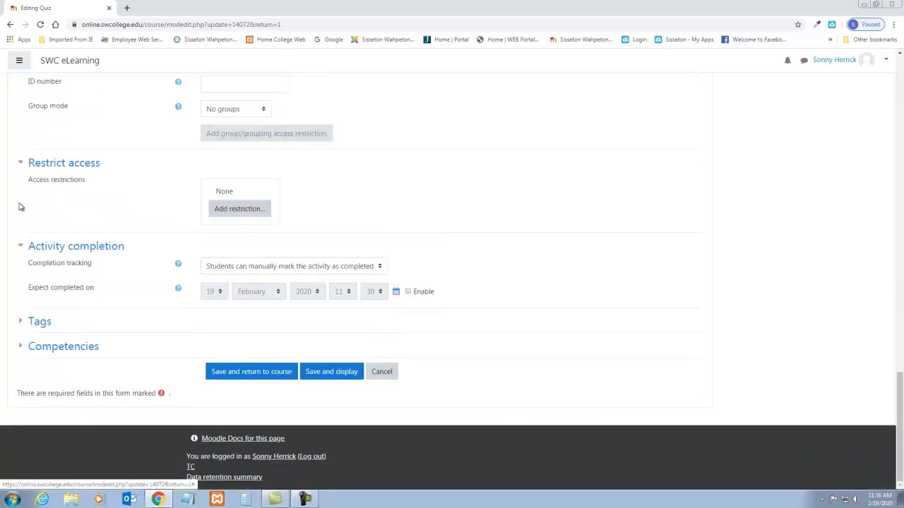
{"action": "left_click", "coordinate": [21, 248]}
{"action": "scroll", "coordinate": [107, 241], "scroll_direction": "up", "scroll_amount": 1}
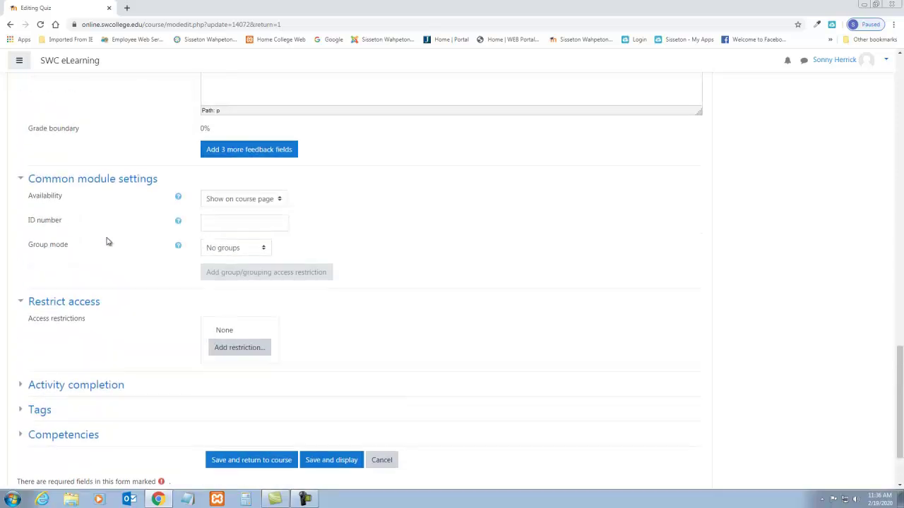
{"action": "left_click", "coordinate": [21, 309]}
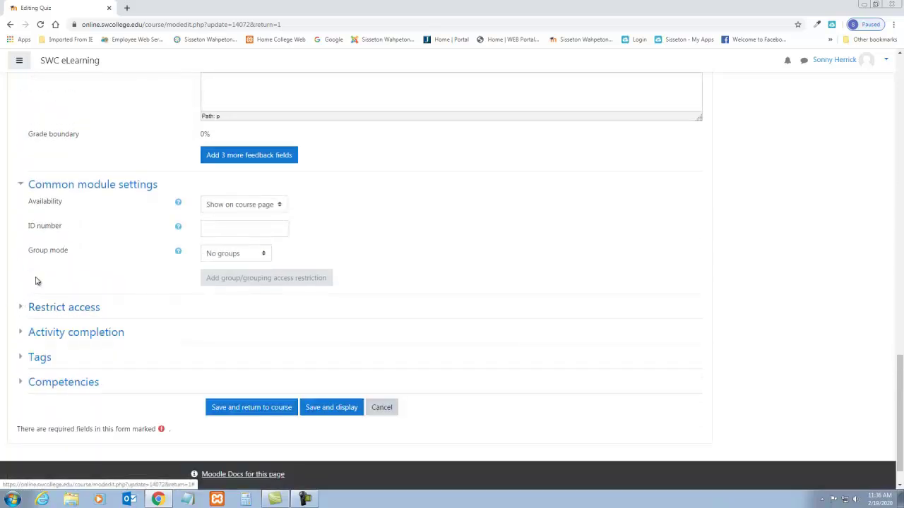
{"action": "scroll", "coordinate": [129, 215], "scroll_direction": "up", "scroll_amount": 1}
{"action": "scroll", "coordinate": [129, 219], "scroll_direction": "up", "scroll_amount": 2}
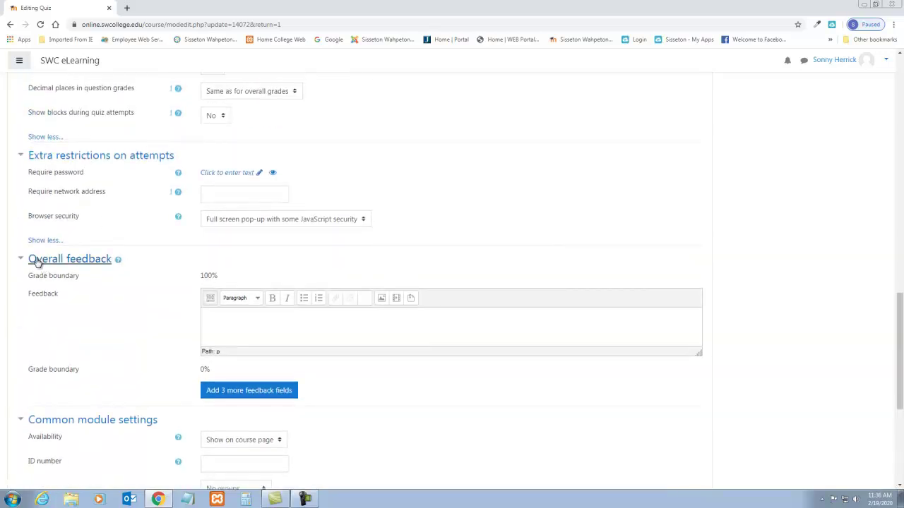
{"action": "left_click", "coordinate": [22, 261]}
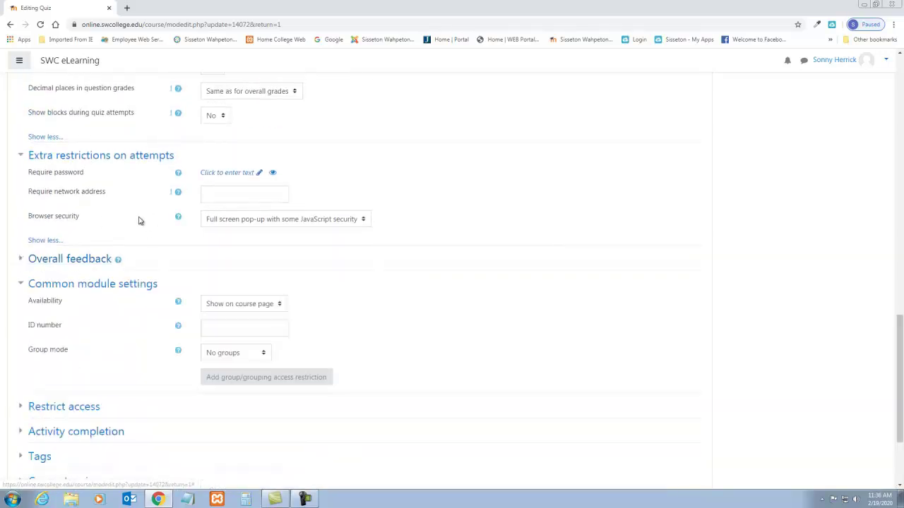
Review the quiz's Grade, Layout, Question behaviour, Review options and Appearance settings once more.
{"action": "scroll", "coordinate": [149, 215], "scroll_direction": "up", "scroll_amount": 3}
{"action": "scroll", "coordinate": [135, 237], "scroll_direction": "up", "scroll_amount": 3}
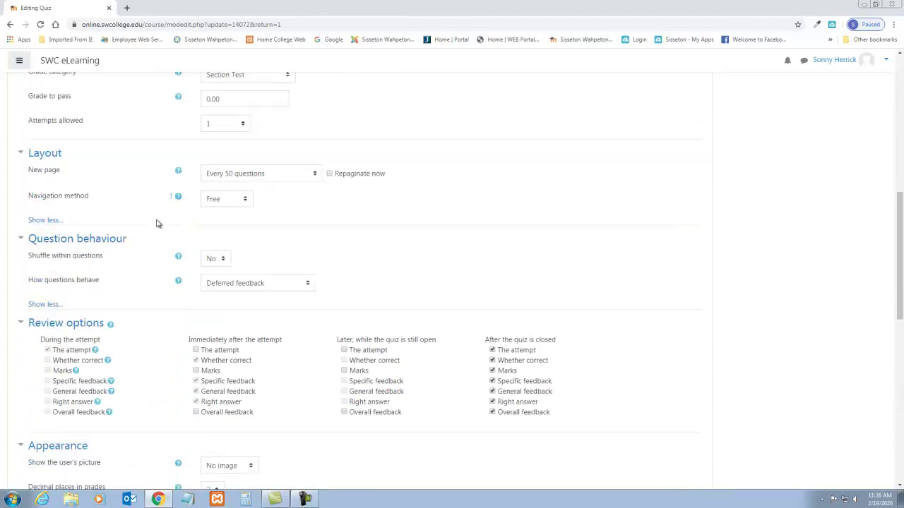
{"action": "scroll", "coordinate": [161, 238], "scroll_direction": "up", "scroll_amount": 2}
{"action": "scroll", "coordinate": [117, 199], "scroll_direction": "down", "scroll_amount": 1}
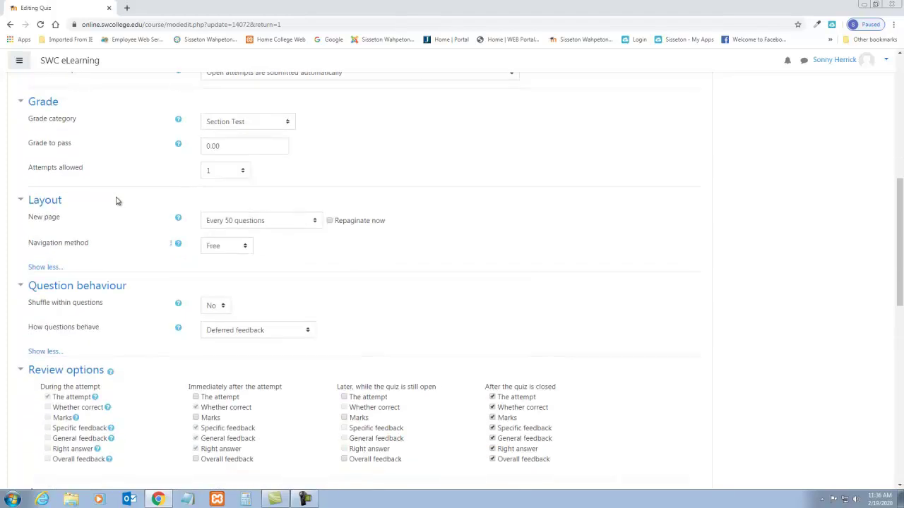
{"action": "scroll", "coordinate": [118, 209], "scroll_direction": "down", "scroll_amount": 1}
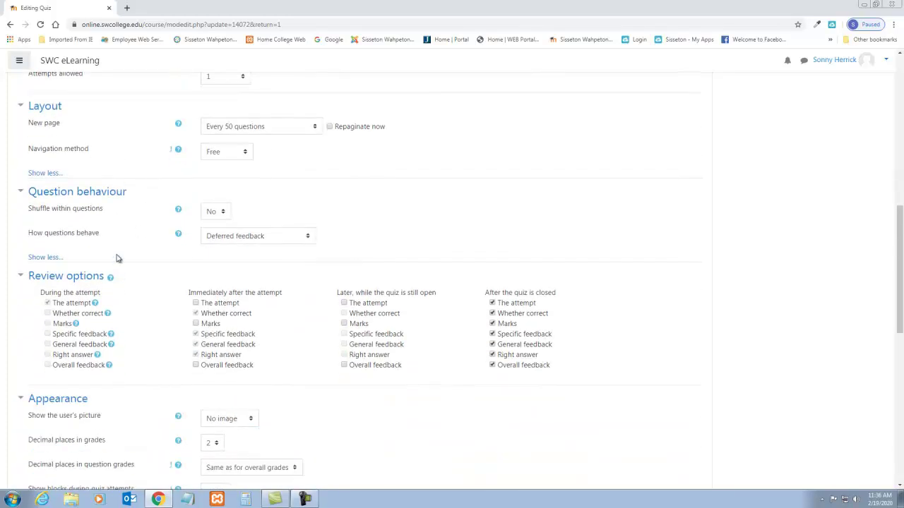
{"action": "scroll", "coordinate": [148, 216], "scroll_direction": "down", "scroll_amount": 1}
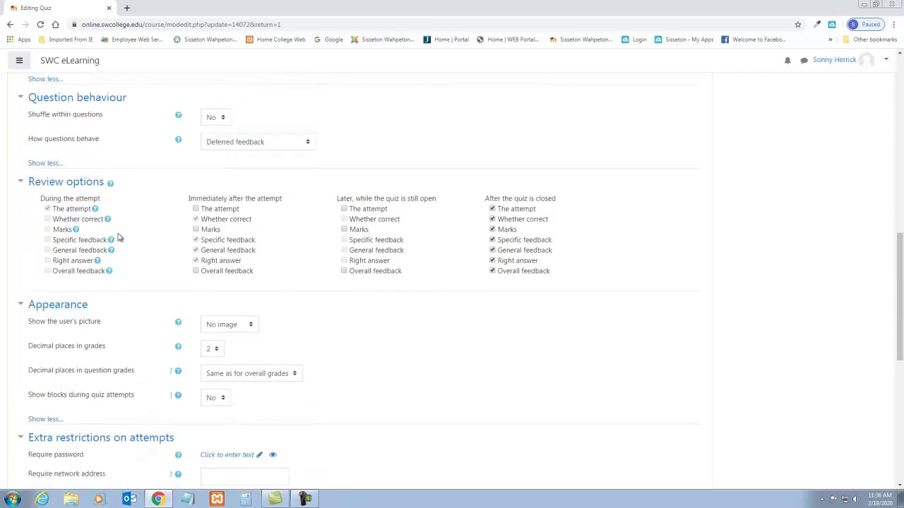
{"action": "scroll", "coordinate": [95, 240], "scroll_direction": "down", "scroll_amount": 2}
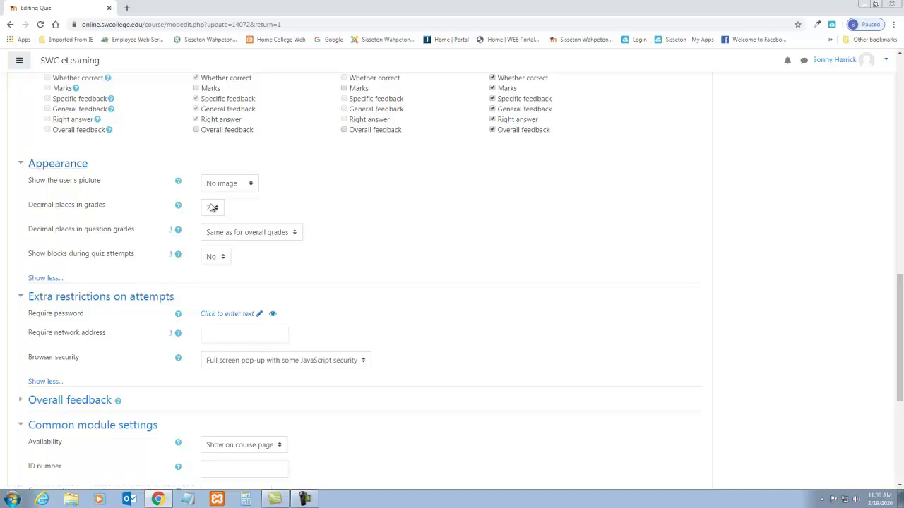
Collapse the Appearance and Common module settings sections, and save the quiz settings so that the quiz page is displayed.
{"action": "left_click", "coordinate": [18, 164]}
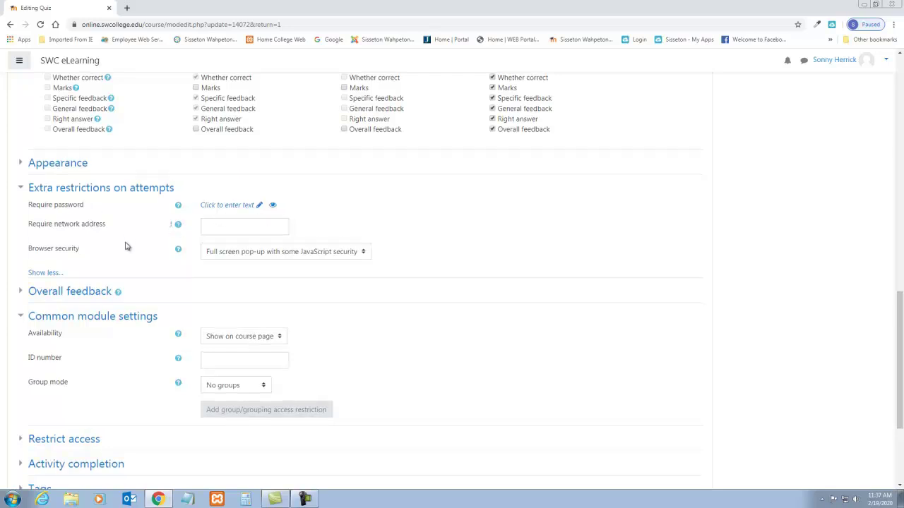
{"action": "scroll", "coordinate": [127, 247], "scroll_direction": "down", "scroll_amount": 2}
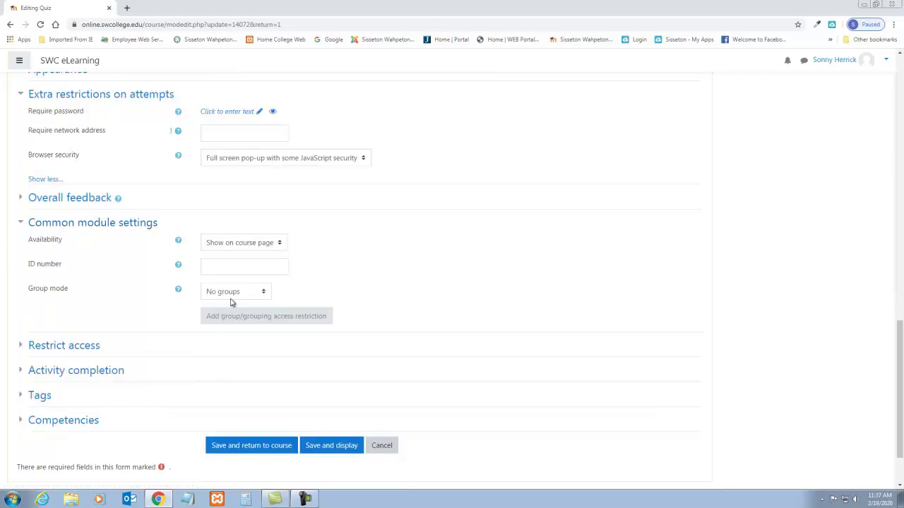
{"action": "left_click", "coordinate": [20, 224]}
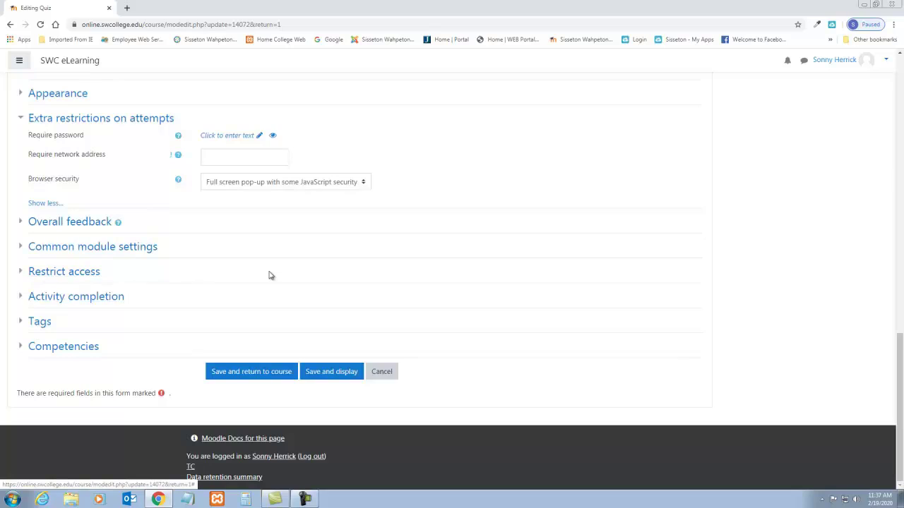
{"action": "left_click", "coordinate": [334, 372]}
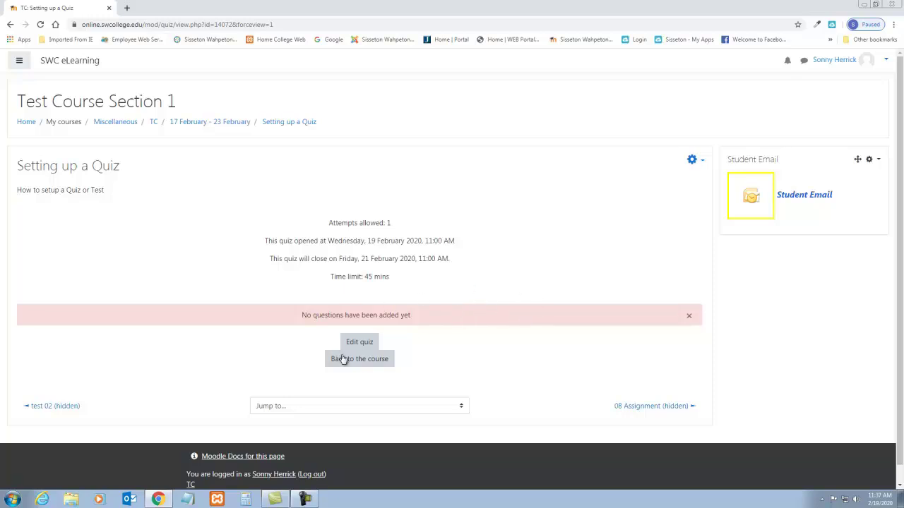
Edit the quiz's questions and start adding from the question bank, choosing the category Chapter_1_Introduction_to_Accounting_and_Business.
{"action": "left_click", "coordinate": [362, 343]}
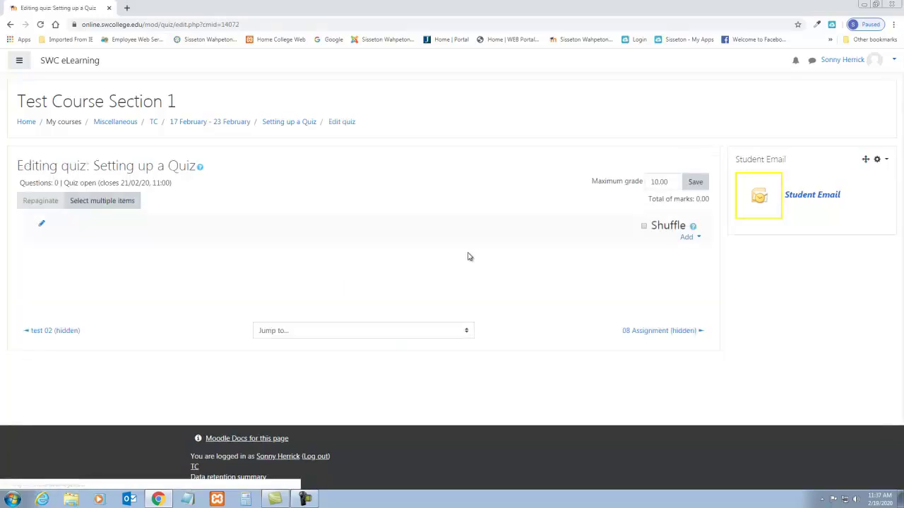
{"action": "left_click", "coordinate": [688, 238]}
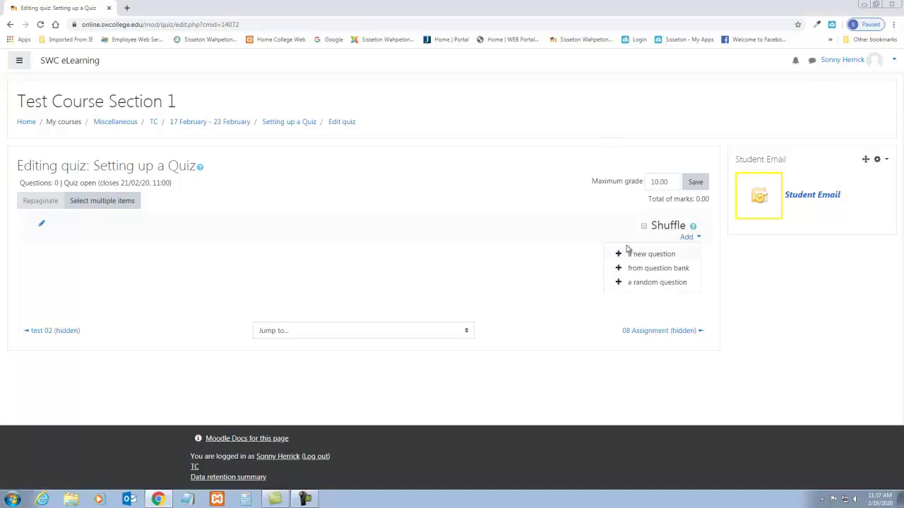
{"action": "left_click", "coordinate": [657, 270]}
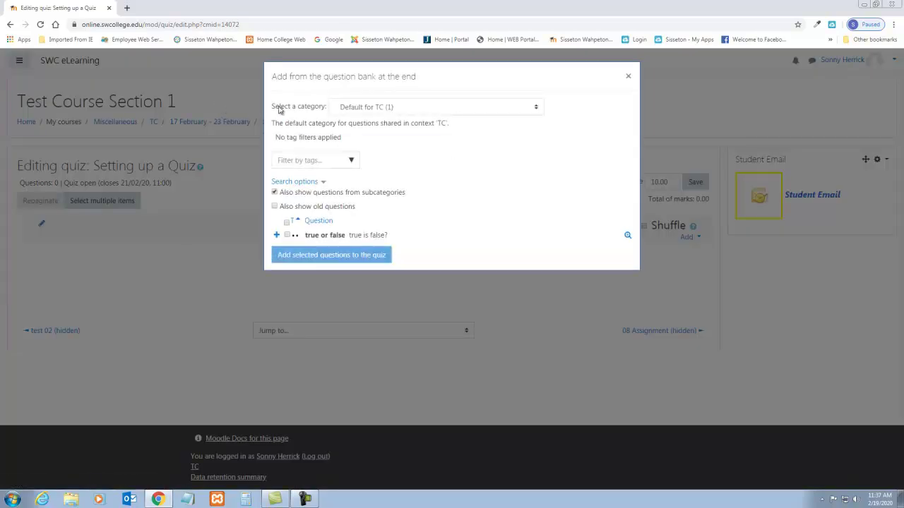
{"action": "left_click", "coordinate": [536, 108]}
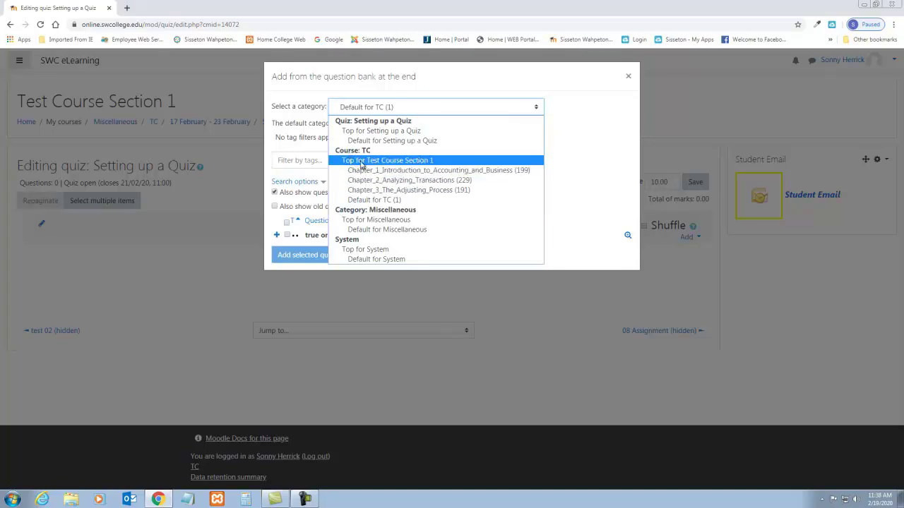
{"action": "left_click", "coordinate": [413, 174]}
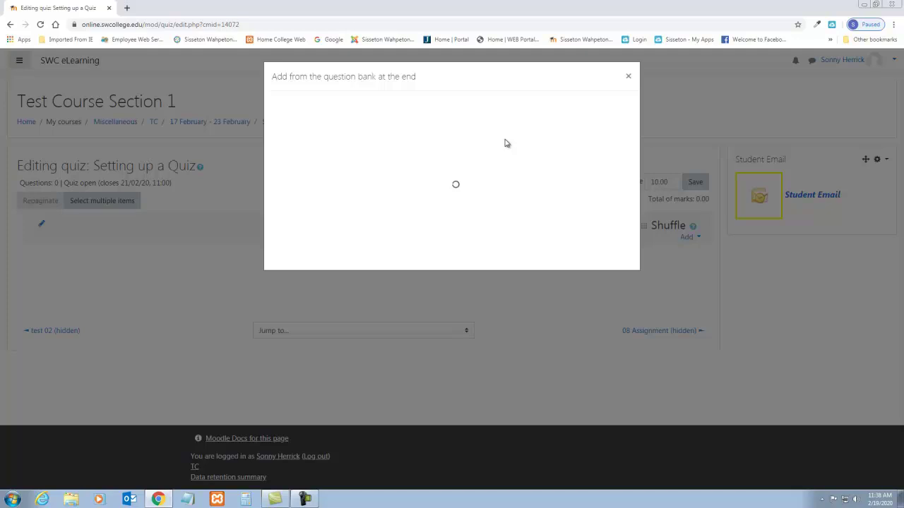
Look through the Chapter 1 question list, examining the different question types from start to end.
{"action": "scroll", "coordinate": [487, 178], "scroll_direction": "down", "scroll_amount": 5}
{"action": "scroll", "coordinate": [451, 203], "scroll_direction": "down", "scroll_amount": 6}
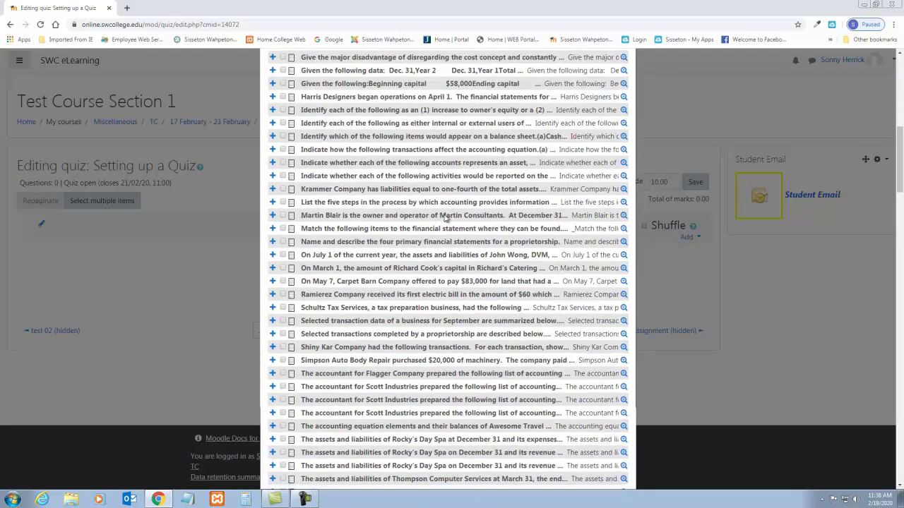
{"action": "scroll", "coordinate": [438, 224], "scroll_direction": "down", "scroll_amount": 6}
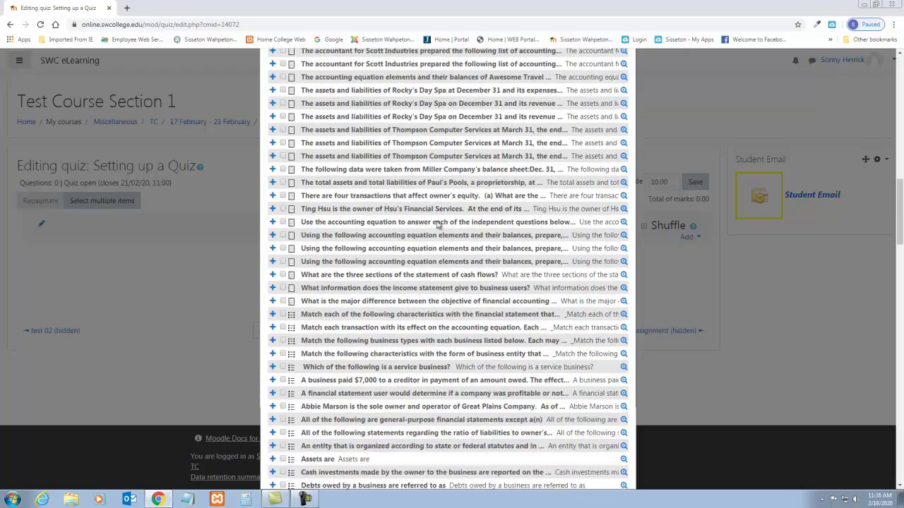
{"action": "scroll", "coordinate": [437, 225], "scroll_direction": "down", "scroll_amount": 8}
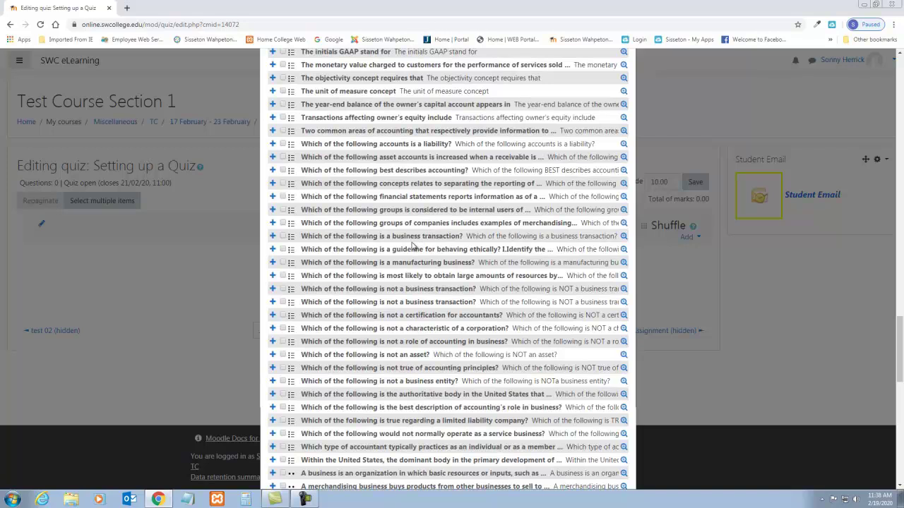
{"action": "scroll", "coordinate": [406, 246], "scroll_direction": "down", "scroll_amount": 15}
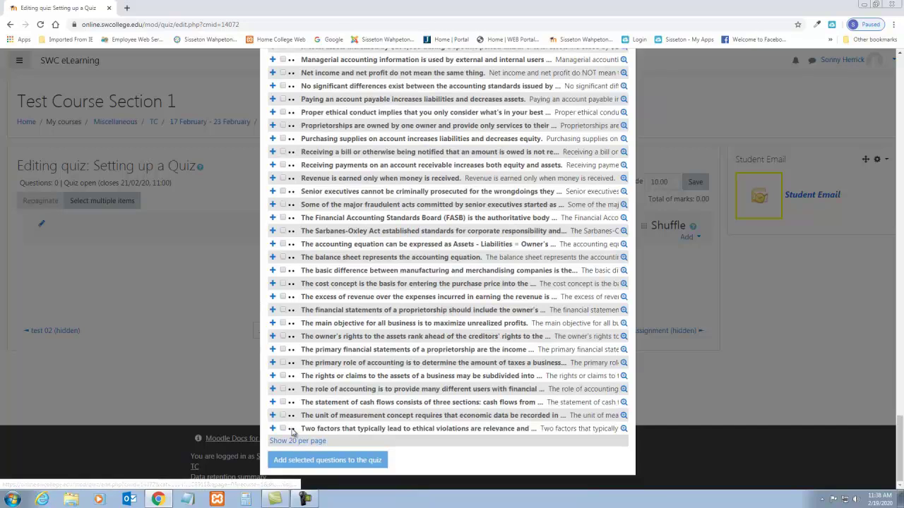
{"action": "scroll", "coordinate": [293, 375], "scroll_direction": "up", "scroll_amount": 6}
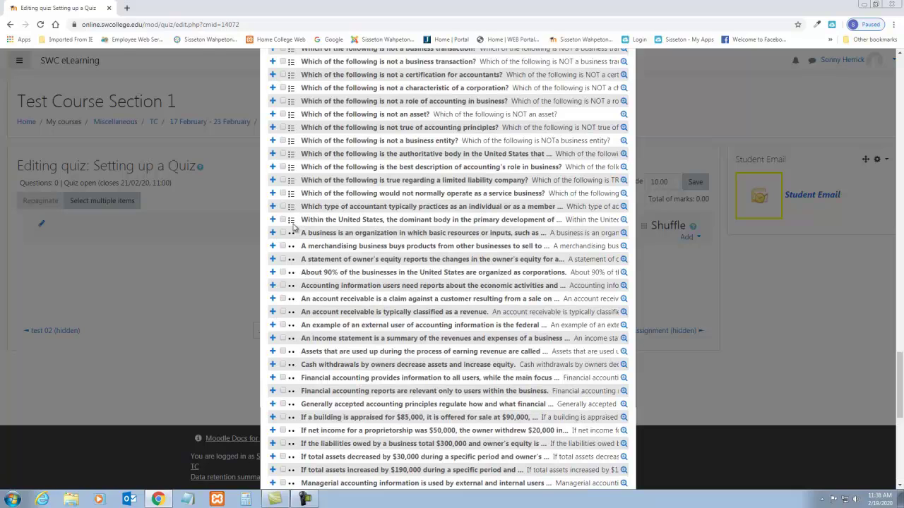
{"action": "scroll", "coordinate": [290, 235], "scroll_direction": "up", "scroll_amount": 1}
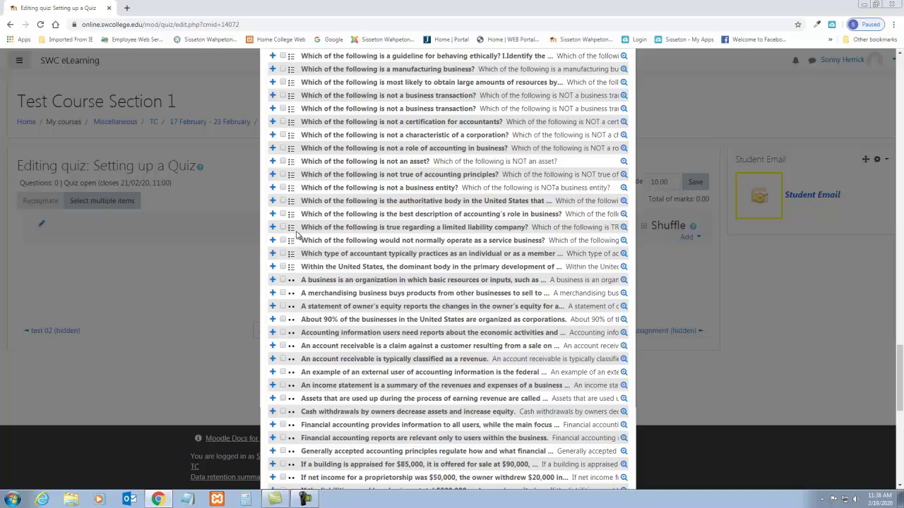
{"action": "scroll", "coordinate": [296, 235], "scroll_direction": "up", "scroll_amount": 10}
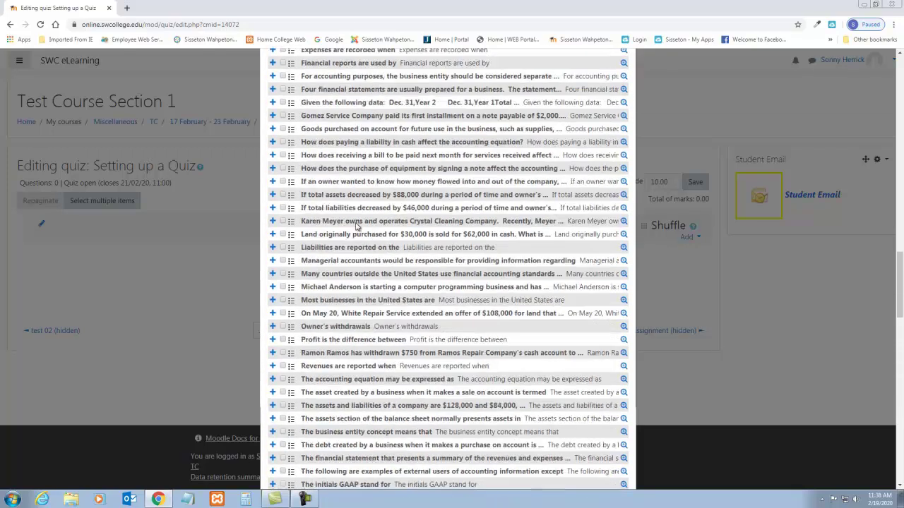
{"action": "scroll", "coordinate": [356, 226], "scroll_direction": "up", "scroll_amount": 8}
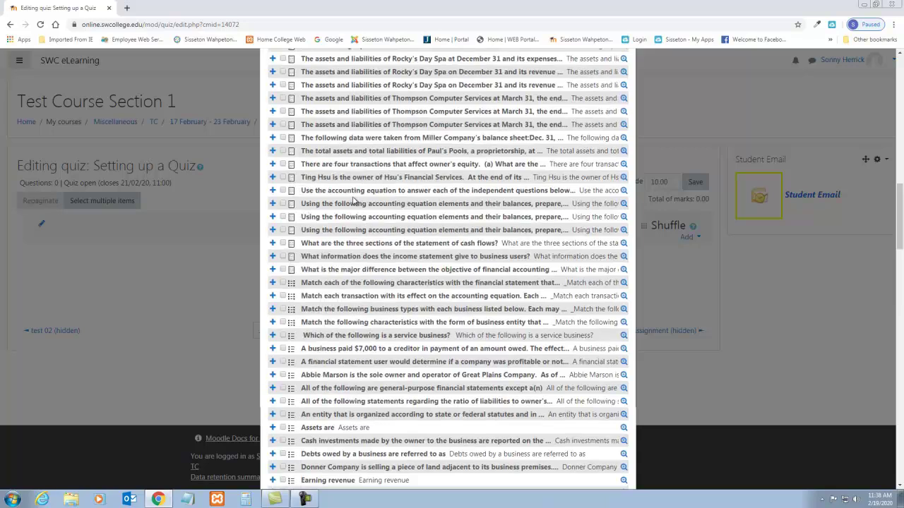
{"action": "scroll", "coordinate": [353, 203], "scroll_direction": "up", "scroll_amount": 10}
{"action": "scroll", "coordinate": [359, 204], "scroll_direction": "up", "scroll_amount": 4}
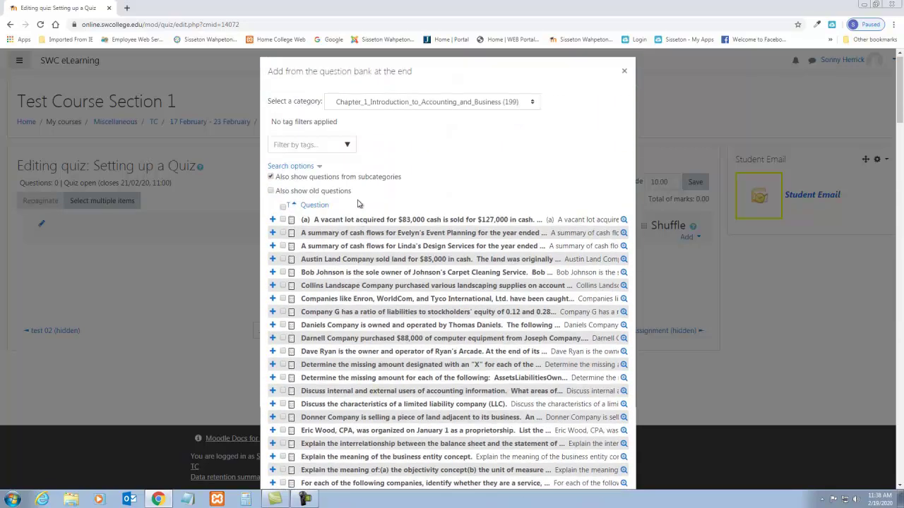
Preview the first question in the list, about the vacant lot acquired for $83,000, and examine its text and answer area.
{"action": "left_click", "coordinate": [283, 220]}
{"action": "left_click", "coordinate": [284, 220]}
{"action": "left_click", "coordinate": [624, 219]}
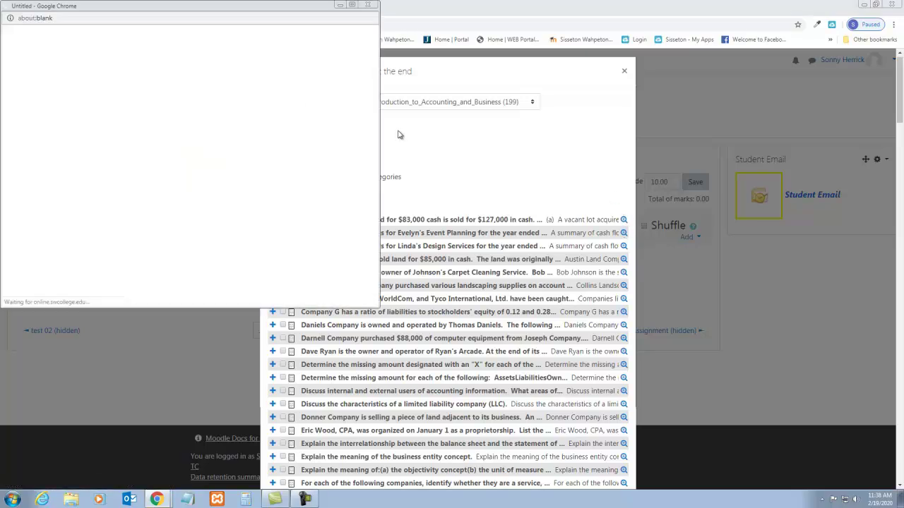
{"action": "scroll", "coordinate": [44, 184], "scroll_direction": "down", "scroll_amount": 5}
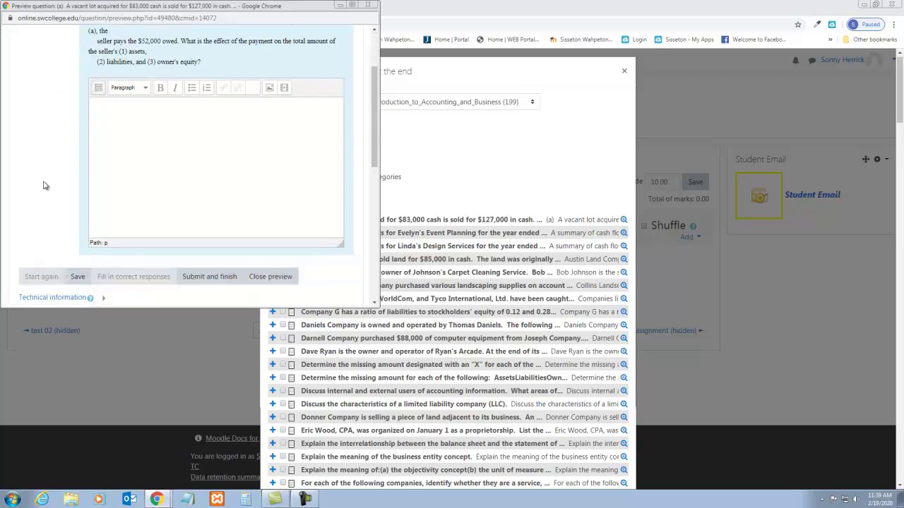
{"action": "scroll", "coordinate": [44, 184], "scroll_direction": "up", "scroll_amount": 5}
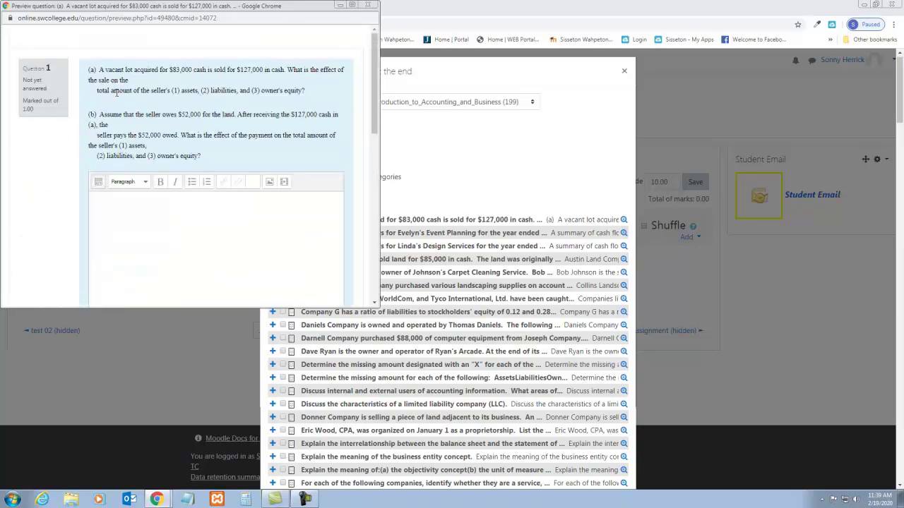
{"action": "scroll", "coordinate": [45, 192], "scroll_direction": "down", "scroll_amount": 3}
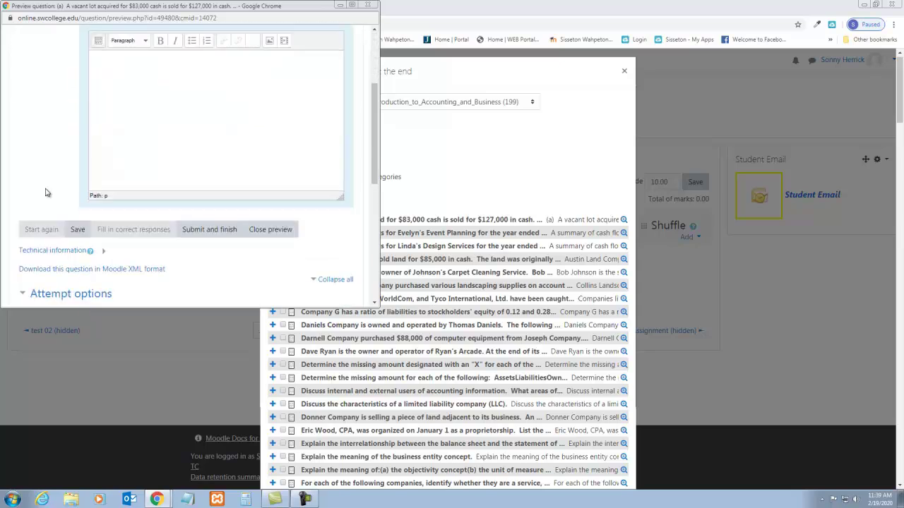
Examine the attempt options in the preview of the vacant lot question and close the preview.
{"action": "scroll", "coordinate": [46, 192], "scroll_direction": "down", "scroll_amount": 2}
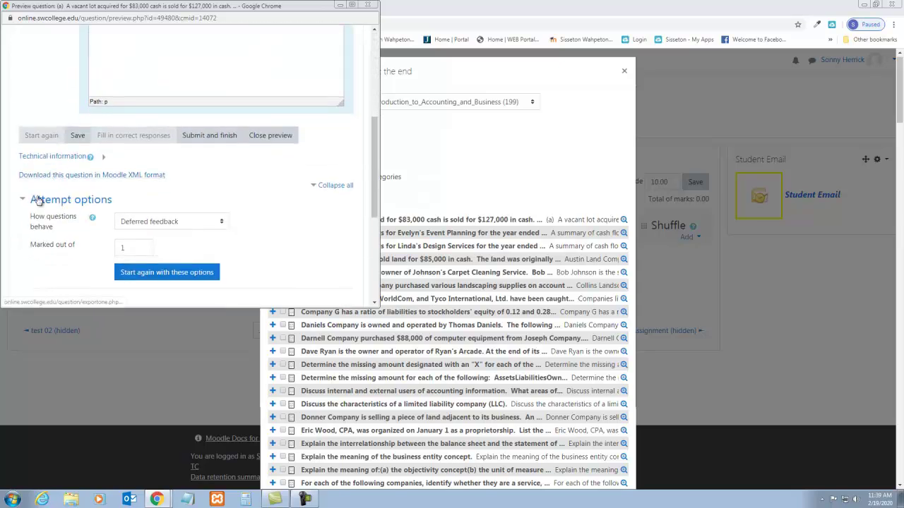
{"action": "left_click", "coordinate": [367, 5]}
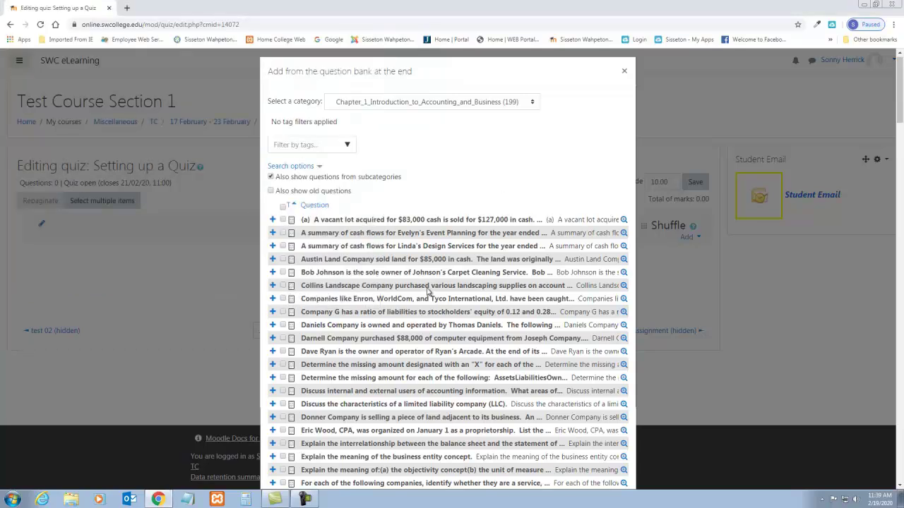
Preview the multiple-choice question on how paying a liability in cash affects the accounting equation, examine its answers and display options, and close it.
{"action": "scroll", "coordinate": [427, 291], "scroll_direction": "down", "scroll_amount": 20}
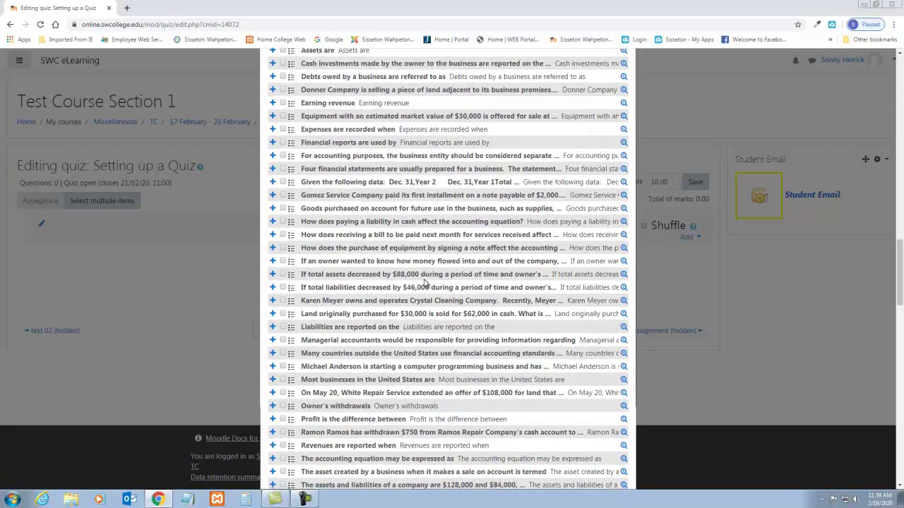
{"action": "left_click", "coordinate": [623, 221]}
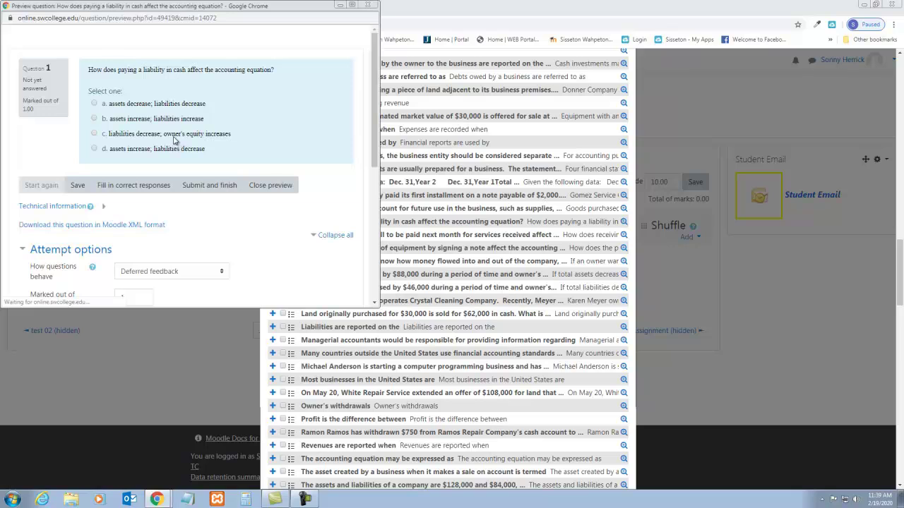
{"action": "scroll", "coordinate": [40, 143], "scroll_direction": "down", "scroll_amount": 3}
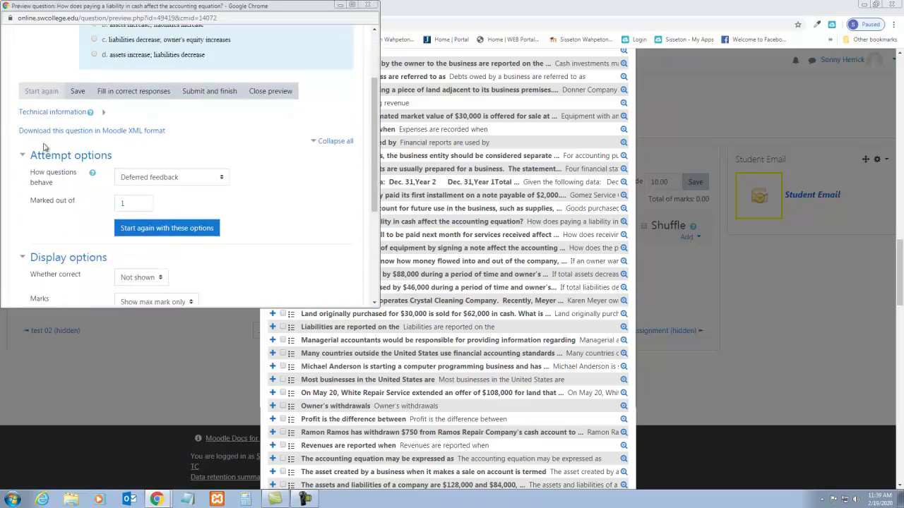
{"action": "scroll", "coordinate": [46, 146], "scroll_direction": "down", "scroll_amount": 1}
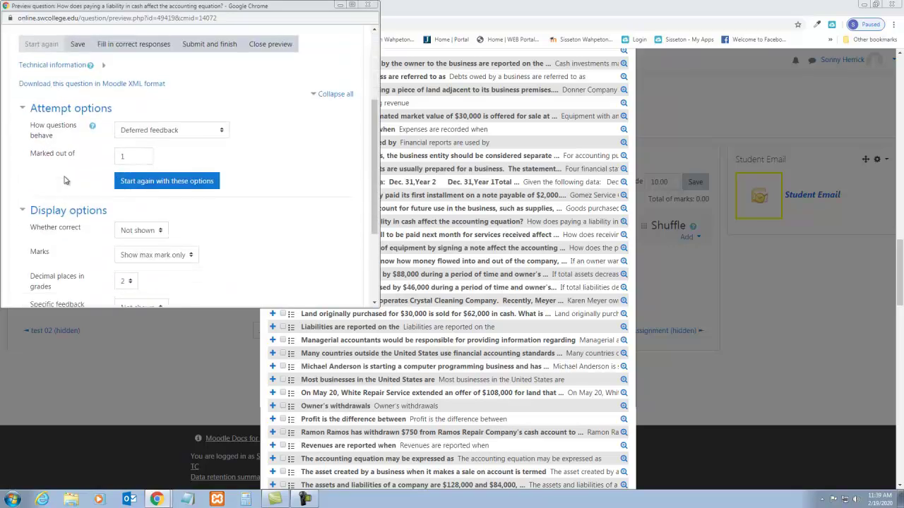
{"action": "scroll", "coordinate": [65, 181], "scroll_direction": "down", "scroll_amount": 4}
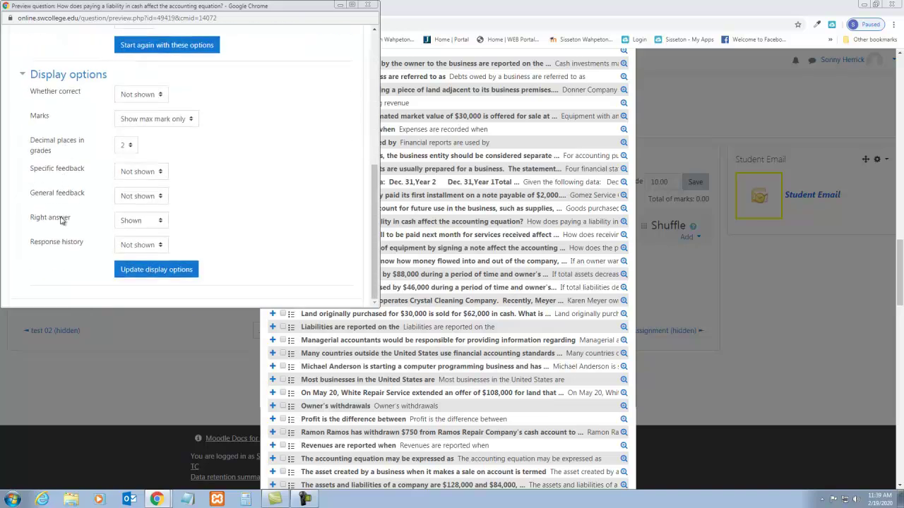
{"action": "scroll", "coordinate": [61, 210], "scroll_direction": "up", "scroll_amount": 8}
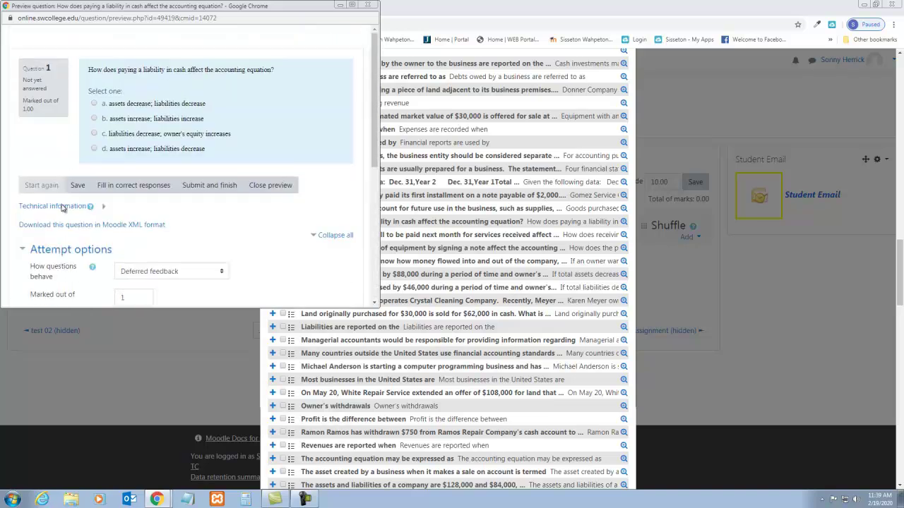
{"action": "left_click", "coordinate": [366, 6]}
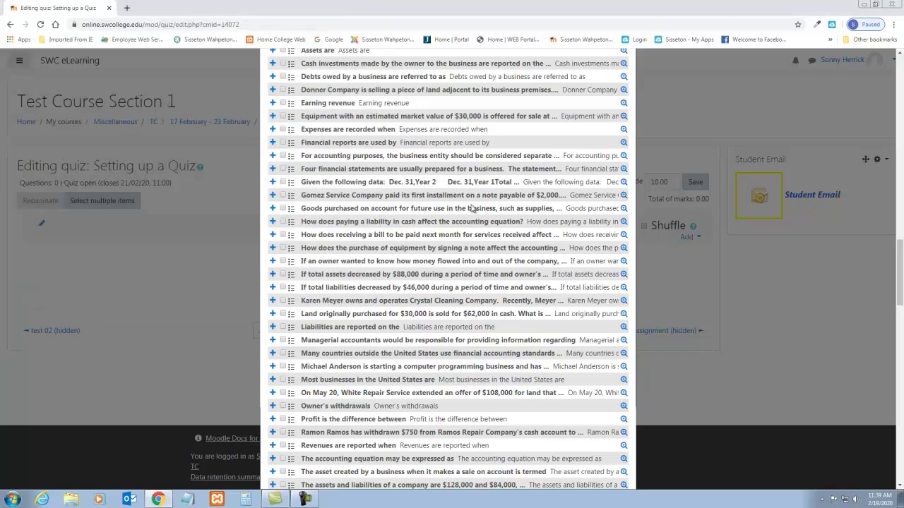
Preview the true/false question about total assets decreasing by $30,000 and fill in the correct response.
{"action": "scroll", "coordinate": [482, 223], "scroll_direction": "down", "scroll_amount": 10}
{"action": "scroll", "coordinate": [483, 223], "scroll_direction": "down", "scroll_amount": 10}
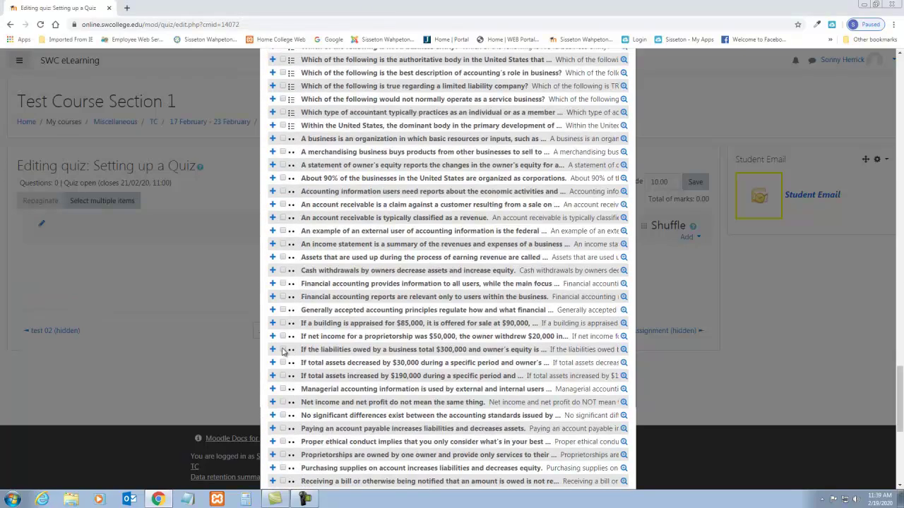
{"action": "left_click", "coordinate": [623, 363]}
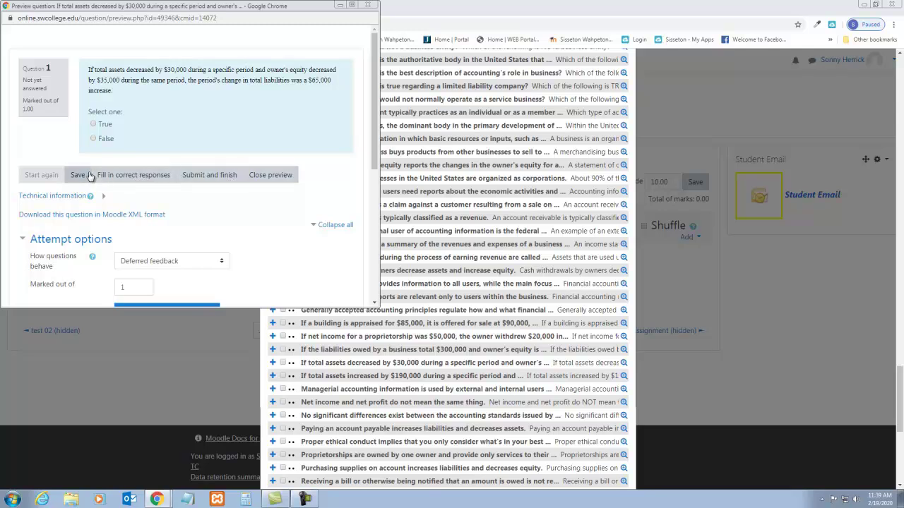
{"action": "left_click", "coordinate": [143, 176]}
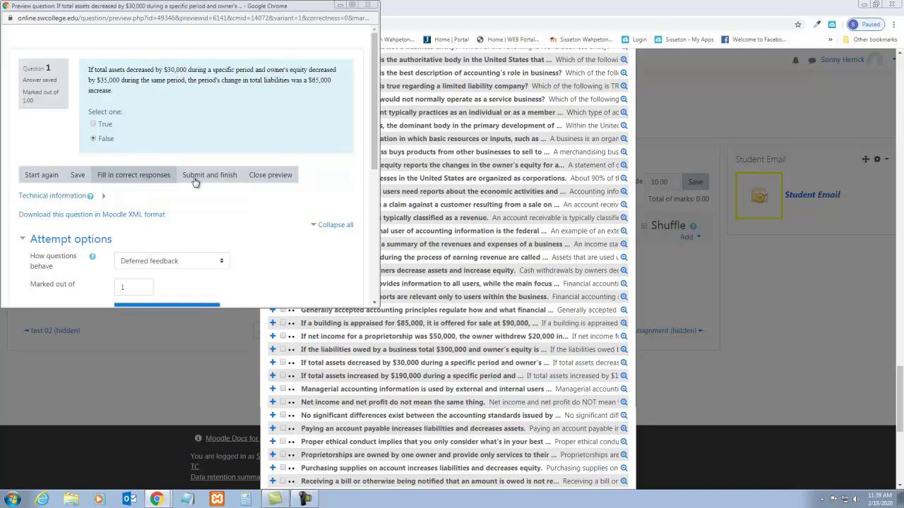
Restart the true/false question preview, answer True, submit and finish the attempt, and close the preview.
{"action": "left_click", "coordinate": [44, 176]}
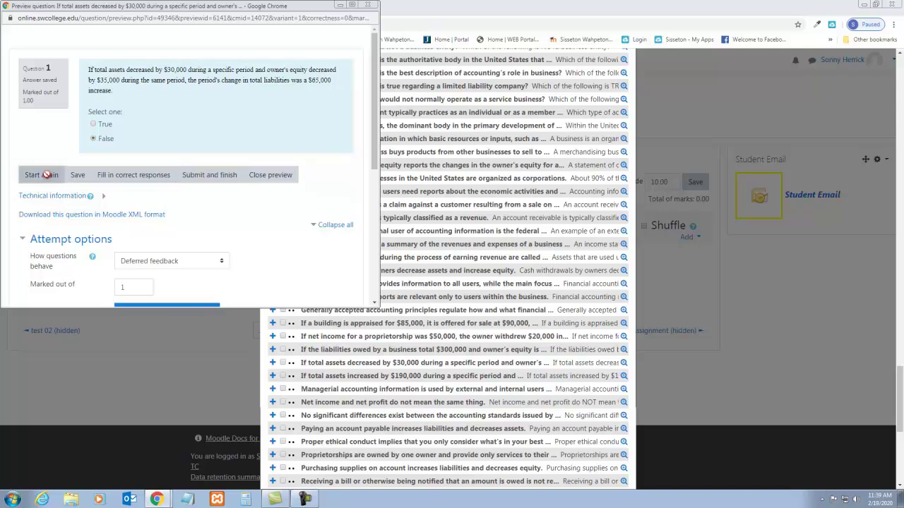
{"action": "left_click", "coordinate": [94, 125]}
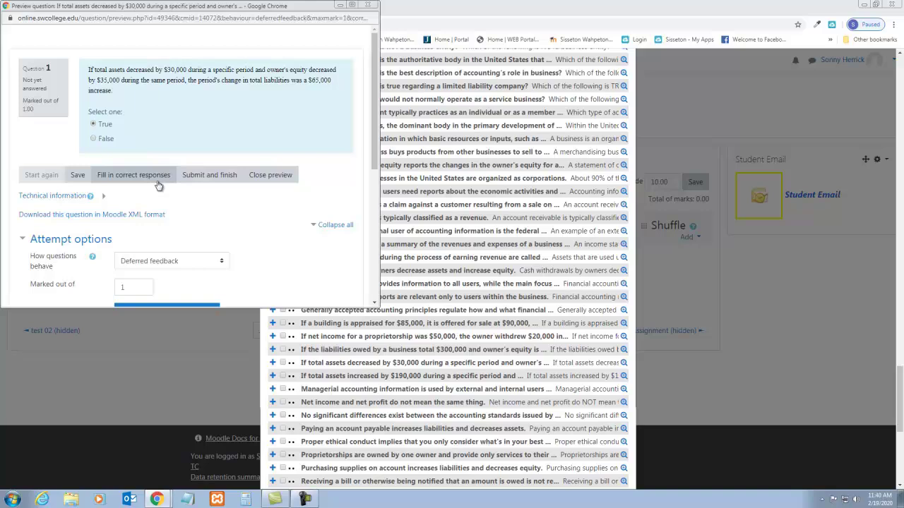
{"action": "left_click", "coordinate": [209, 176]}
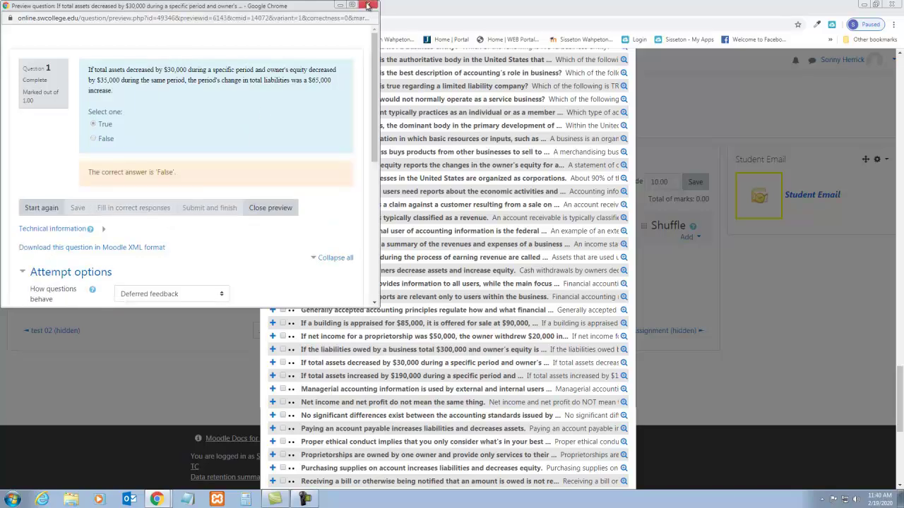
{"action": "left_click", "coordinate": [367, 5]}
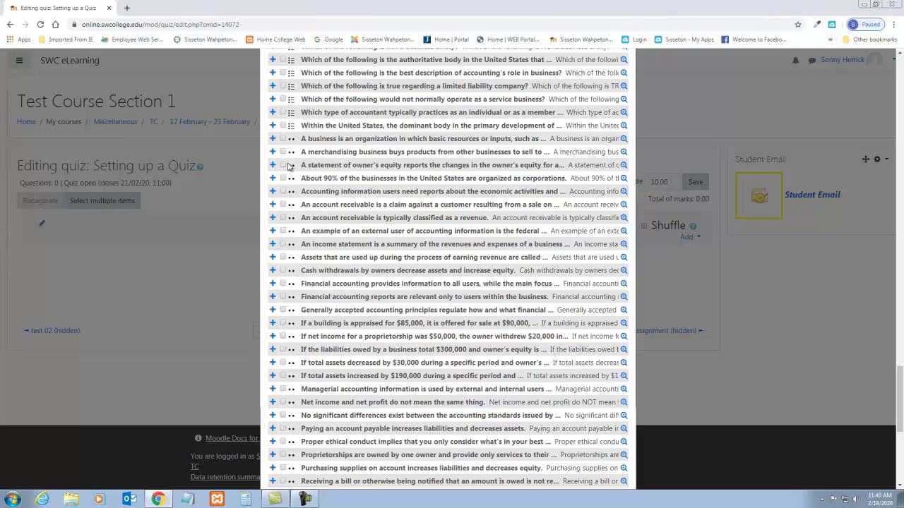
Look through the true/false, multiple-choice, matching and essay questions of Chapter 1, returning to the start of the list.
{"action": "scroll", "coordinate": [288, 166], "scroll_direction": "up", "scroll_amount": 10}
{"action": "scroll", "coordinate": [311, 221], "scroll_direction": "down", "scroll_amount": 6}
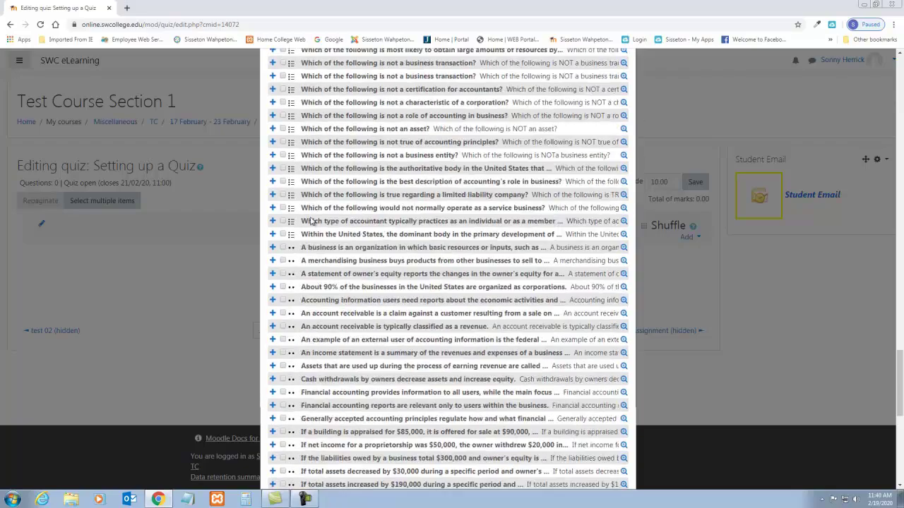
{"action": "scroll", "coordinate": [311, 221], "scroll_direction": "down", "scroll_amount": 10}
{"action": "scroll", "coordinate": [297, 195], "scroll_direction": "down", "scroll_amount": 10}
{"action": "scroll", "coordinate": [300, 153], "scroll_direction": "up", "scroll_amount": 5}
{"action": "scroll", "coordinate": [299, 154], "scroll_direction": "up", "scroll_amount": 15}
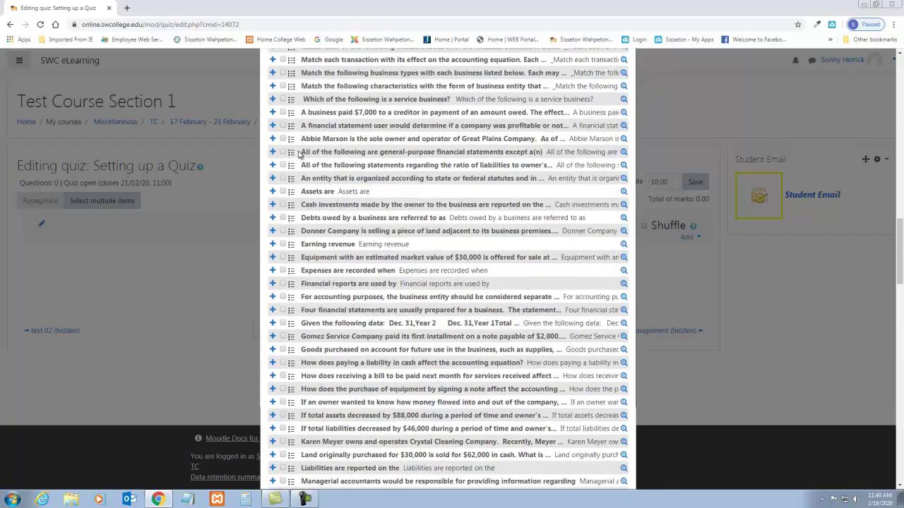
{"action": "scroll", "coordinate": [299, 154], "scroll_direction": "up", "scroll_amount": 10}
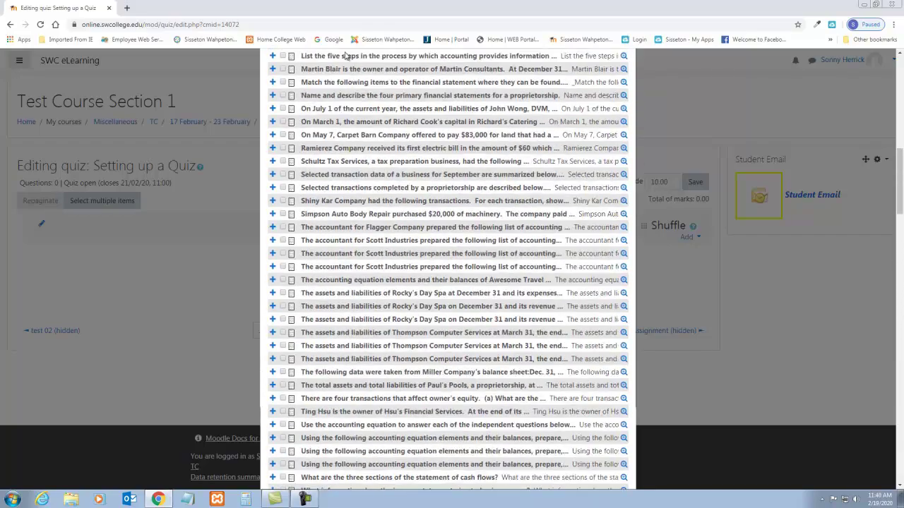
{"action": "scroll", "coordinate": [346, 84], "scroll_direction": "up", "scroll_amount": 20}
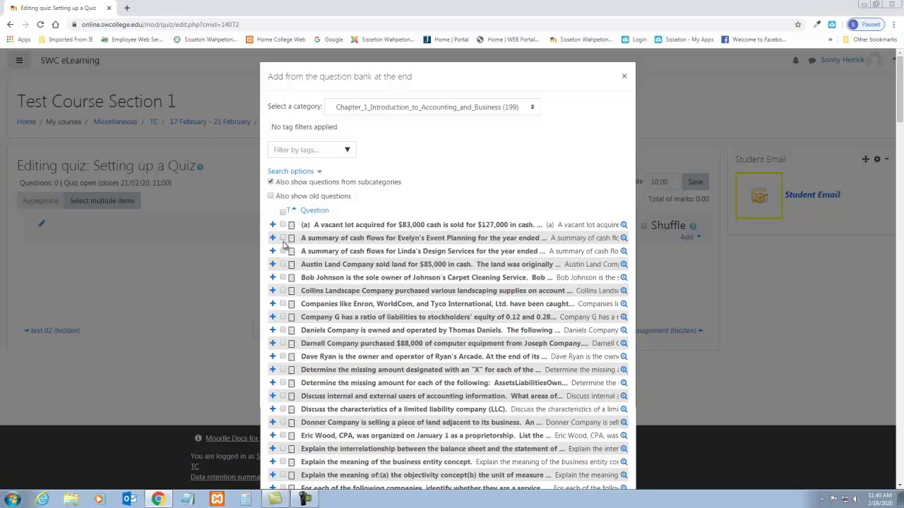
Select the Austin Land and Enron essay questions, the transaction-effect matching question, and the multiple-choice questions on liabilities-to-equity ratio, debts owed and earning revenue.
{"action": "left_click", "coordinate": [283, 264]}
{"action": "scroll", "coordinate": [367, 296], "scroll_direction": "down", "scroll_amount": 10}
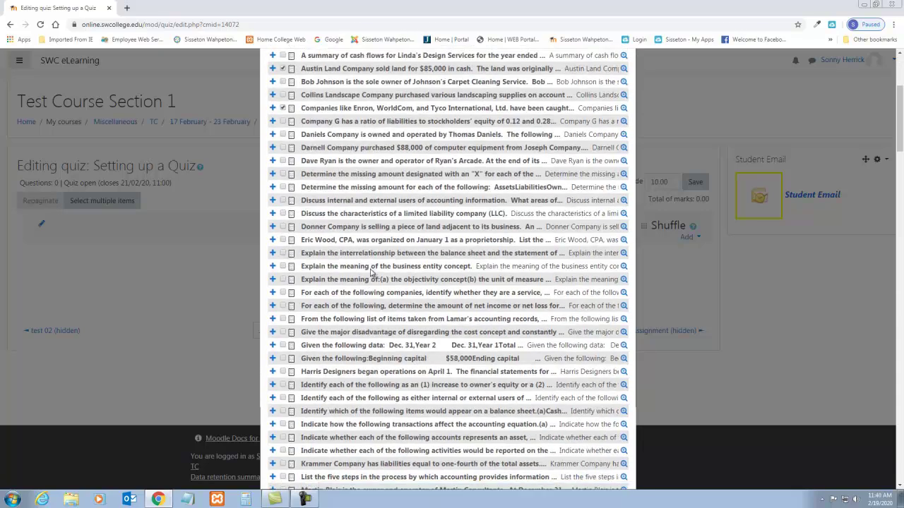
{"action": "scroll", "coordinate": [370, 274], "scroll_direction": "down", "scroll_amount": 5}
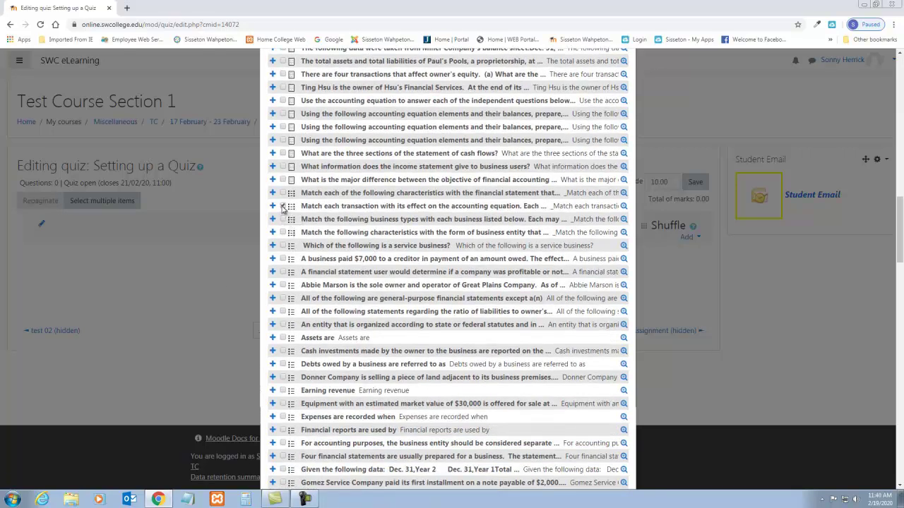
{"action": "left_click", "coordinate": [282, 311]}
{"action": "left_click", "coordinate": [283, 364]}
Select the true/false questions on receivable claims, external users, income statements and used-up assets, and add all selected questions to the quiz.
{"action": "scroll", "coordinate": [410, 300], "scroll_direction": "down", "scroll_amount": 7}
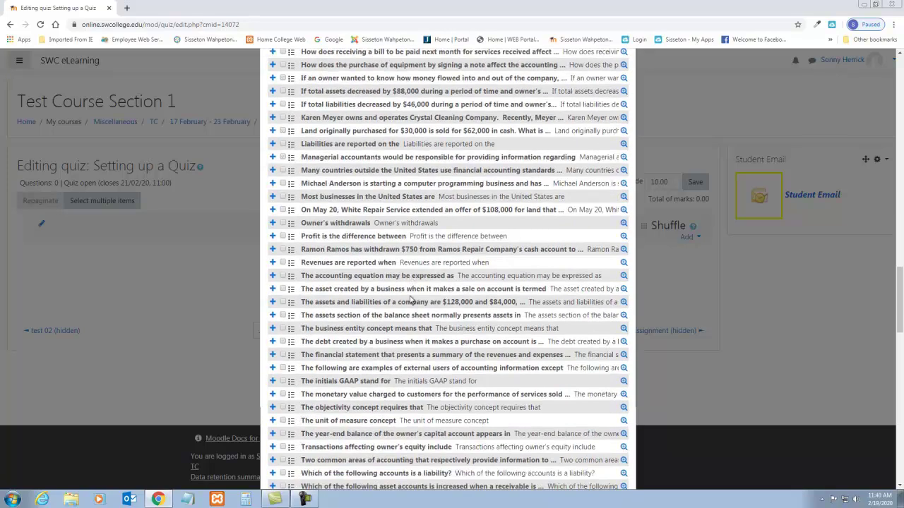
{"action": "scroll", "coordinate": [412, 300], "scroll_direction": "down", "scroll_amount": 10}
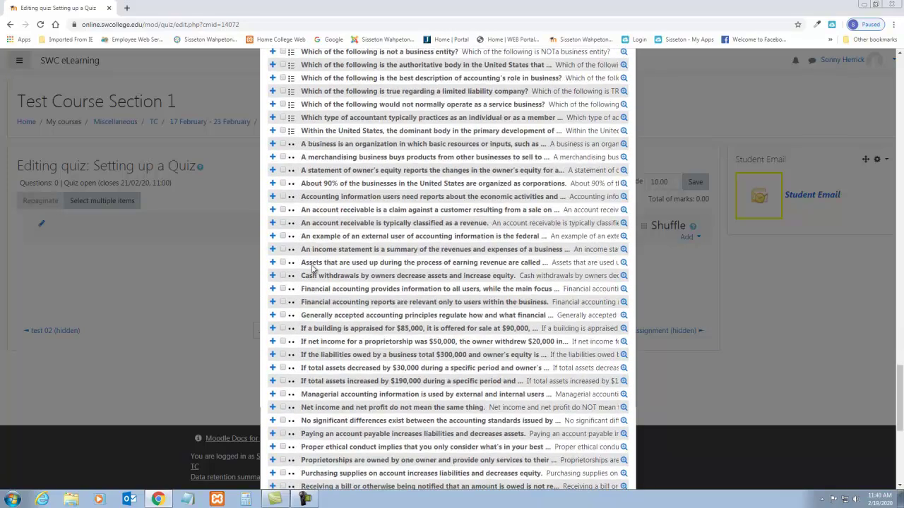
{"action": "left_click", "coordinate": [282, 236]}
{"action": "left_click", "coordinate": [283, 249]}
{"action": "scroll", "coordinate": [439, 225], "scroll_direction": "down", "scroll_amount": 5}
{"action": "left_click", "coordinate": [314, 463]}
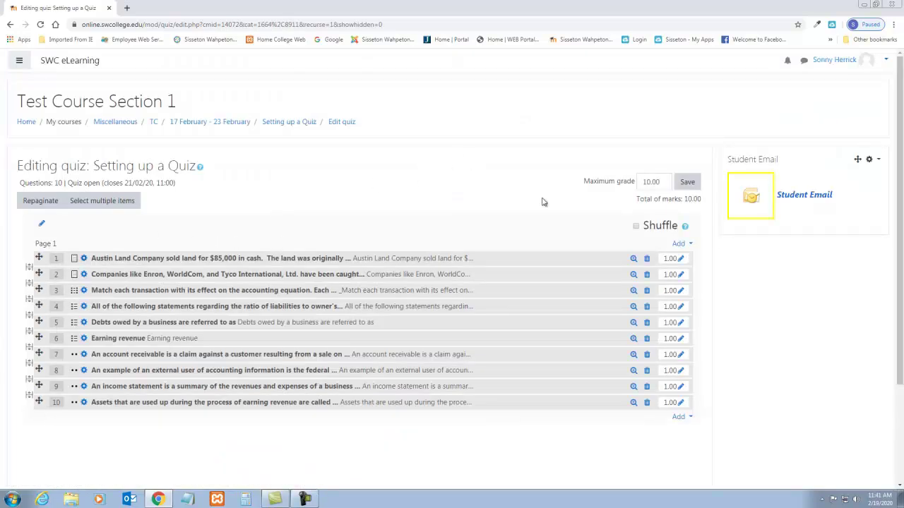
Start adding more questions from the question bank to page 1, choosing the category Chapter_2_Analyzing_Transactions.
{"action": "left_click", "coordinate": [684, 245]}
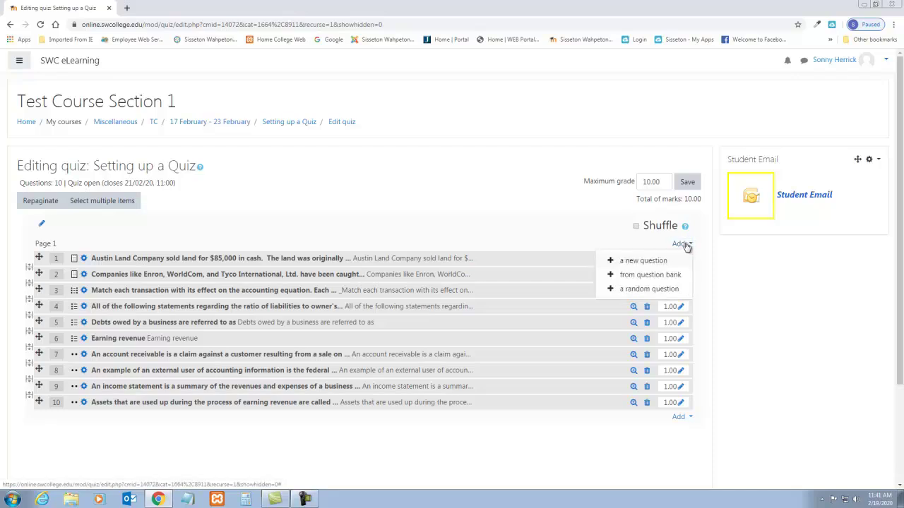
{"action": "left_click", "coordinate": [649, 275]}
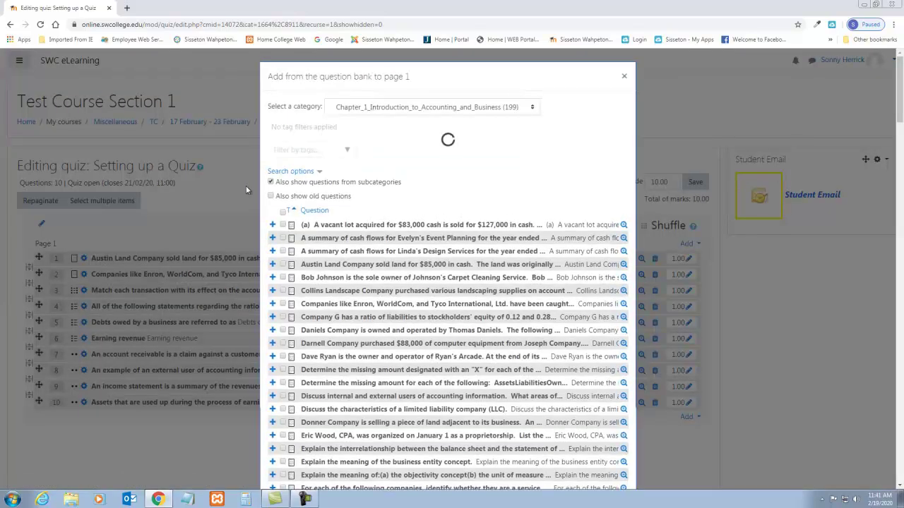
{"action": "left_click", "coordinate": [532, 107]}
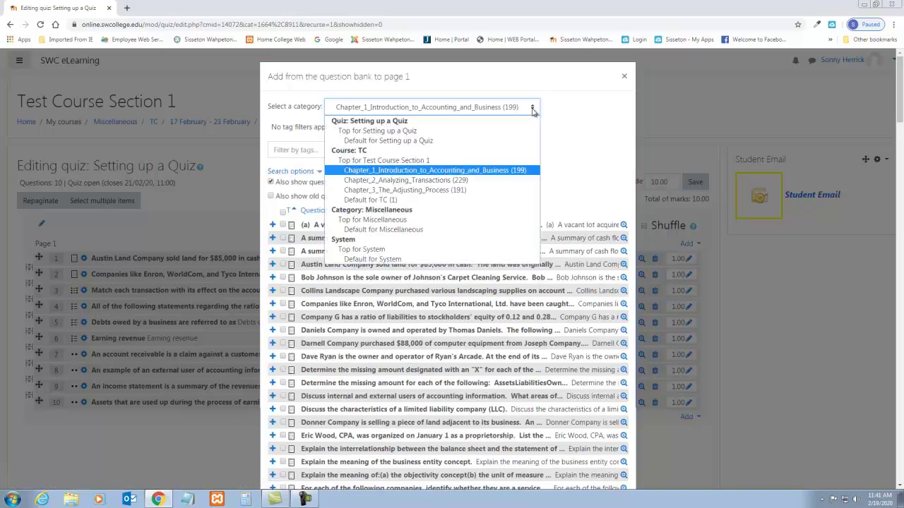
{"action": "left_click", "coordinate": [422, 184]}
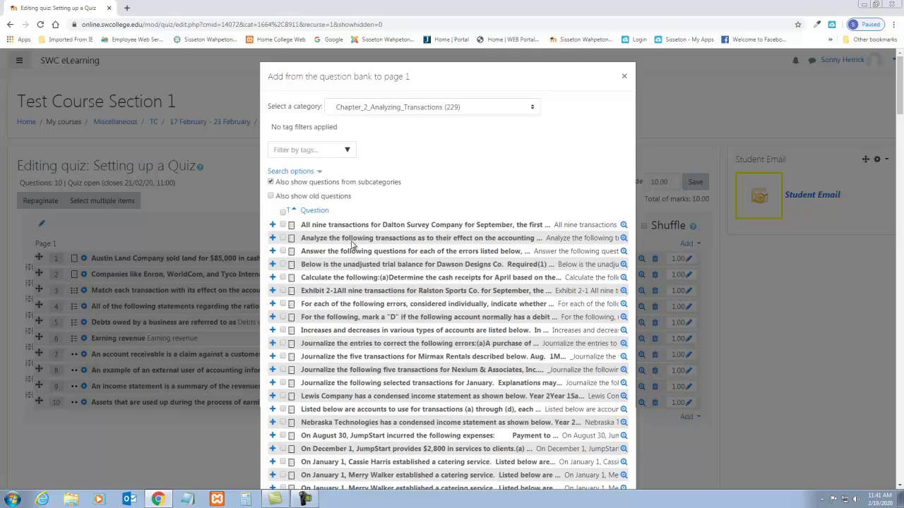
Select the essay questions on Nickle Company's $200,000 cash payment, the $3,330 JumpStart withdrawal, and the journalizing and posting errors.
{"action": "scroll", "coordinate": [353, 242], "scroll_direction": "down", "scroll_amount": 10}
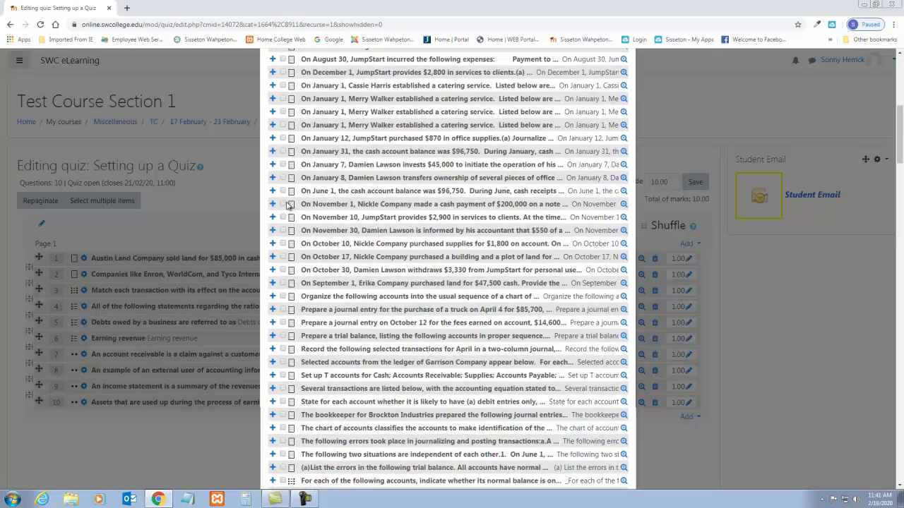
{"action": "left_click", "coordinate": [283, 204]}
{"action": "left_click", "coordinate": [283, 271]}
{"action": "scroll", "coordinate": [389, 226], "scroll_direction": "down", "scroll_amount": 3}
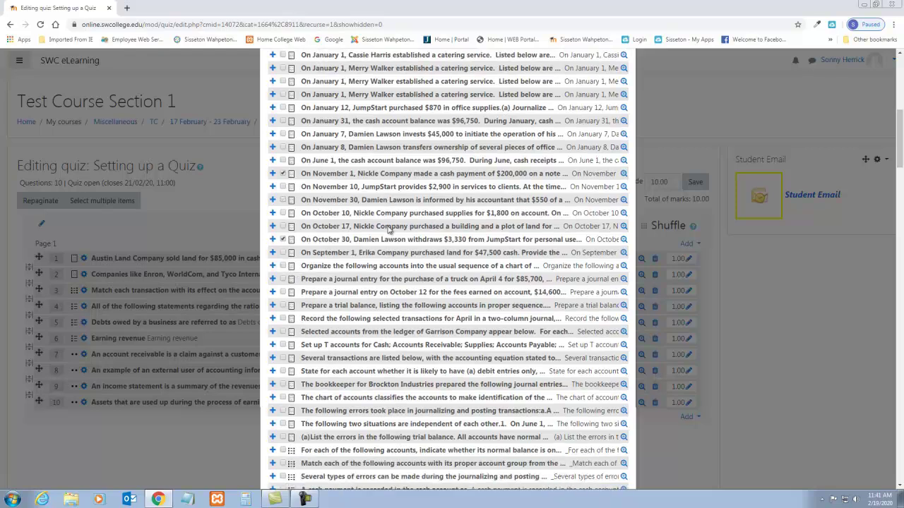
{"action": "scroll", "coordinate": [390, 223], "scroll_direction": "down", "scroll_amount": 2}
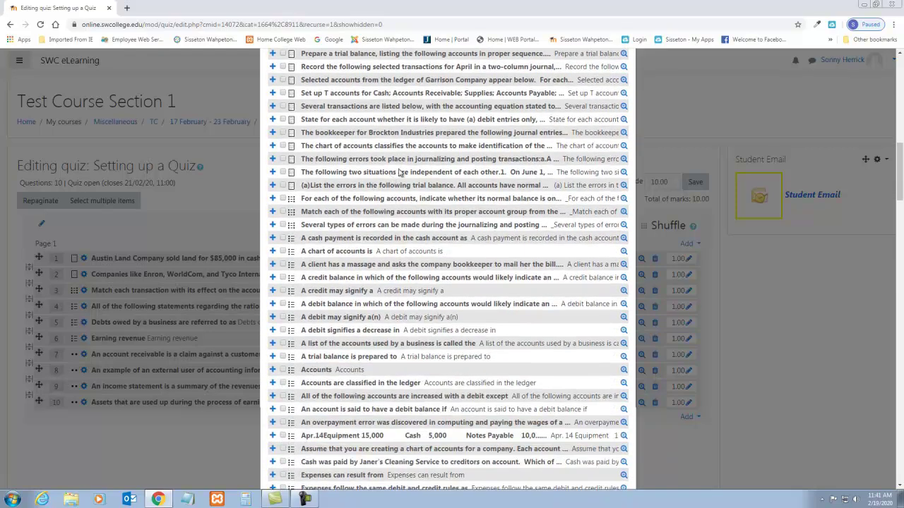
{"action": "left_click", "coordinate": [283, 159]}
Select the multiple-choice questions on what a credit may signify, the wages overpayment error, and office supplies sold by Janer's Cleaning Service.
{"action": "scroll", "coordinate": [467, 230], "scroll_direction": "down", "scroll_amount": 10}
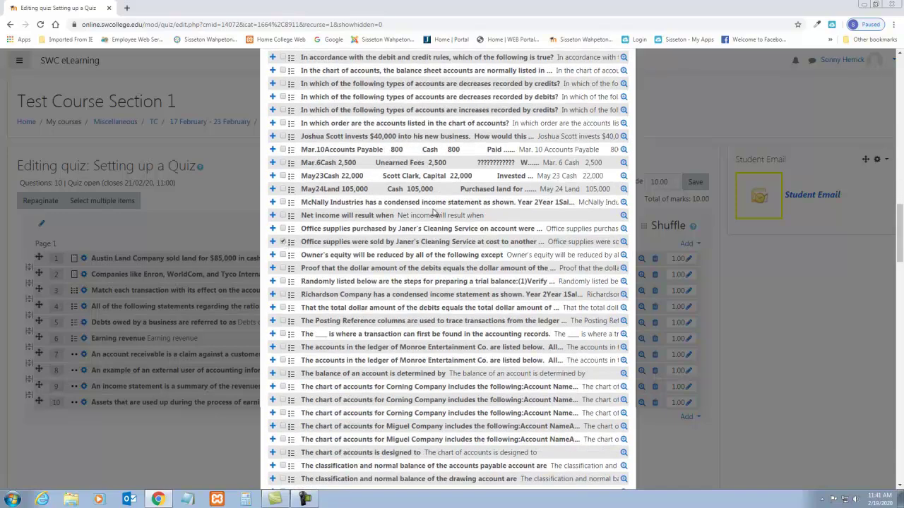
{"action": "scroll", "coordinate": [433, 211], "scroll_direction": "up", "scroll_amount": 15}
{"action": "scroll", "coordinate": [444, 210], "scroll_direction": "down", "scroll_amount": 3}
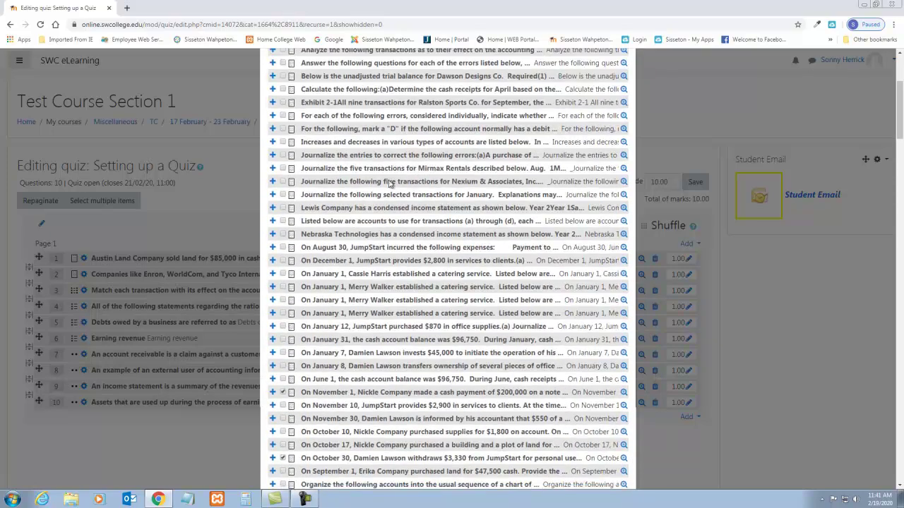
{"action": "scroll", "coordinate": [389, 183], "scroll_direction": "down", "scroll_amount": 5}
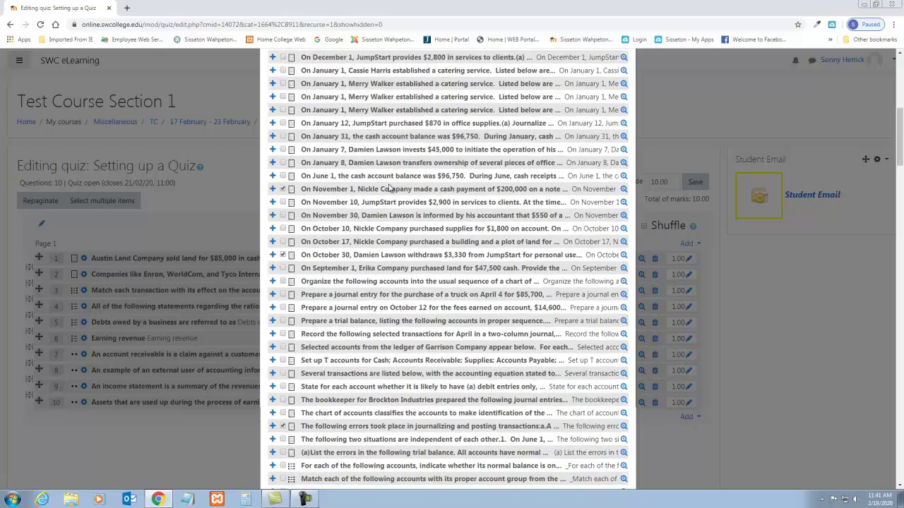
{"action": "scroll", "coordinate": [389, 186], "scroll_direction": "down", "scroll_amount": 4}
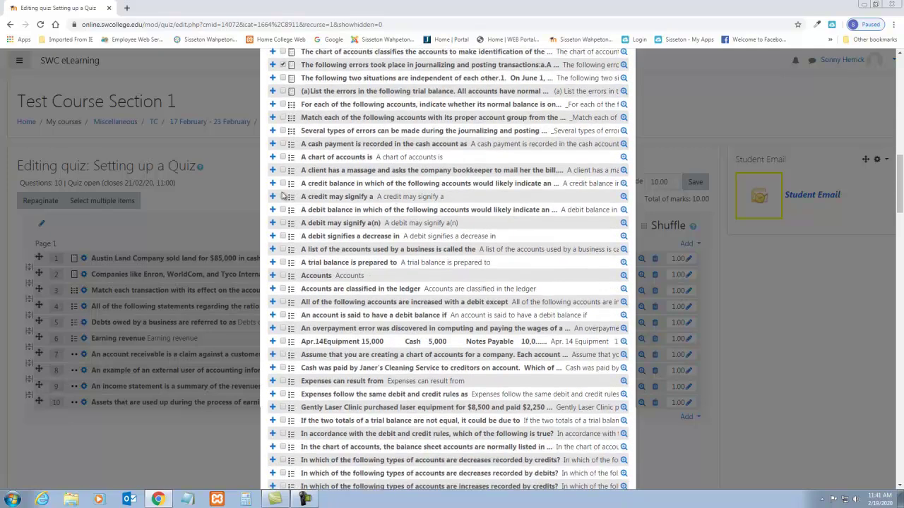
{"action": "left_click", "coordinate": [283, 197]}
{"action": "scroll", "coordinate": [409, 280], "scroll_direction": "down", "scroll_amount": 8}
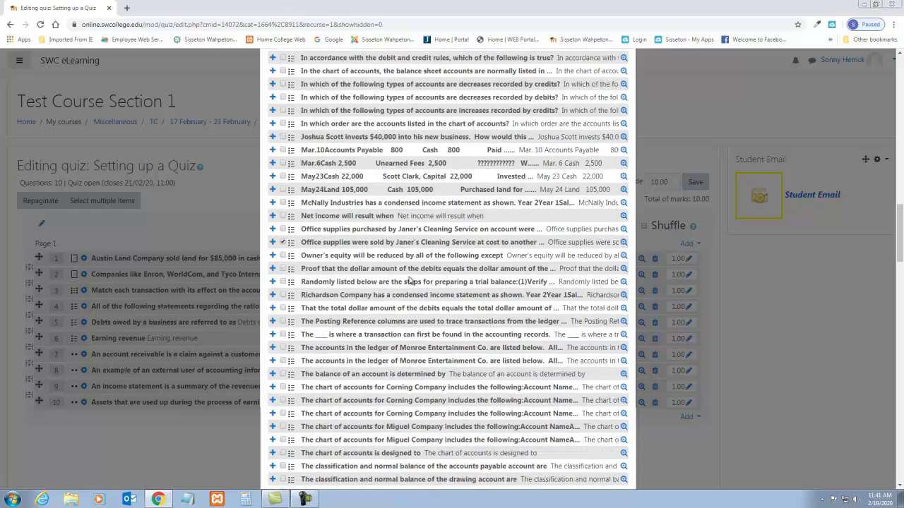
Select the true/false questions on trial balance accuracy, accounts as records, alphabetical ledger order and accounts payable, and add all selected questions to the quiz.
{"action": "scroll", "coordinate": [398, 289], "scroll_direction": "down", "scroll_amount": 20}
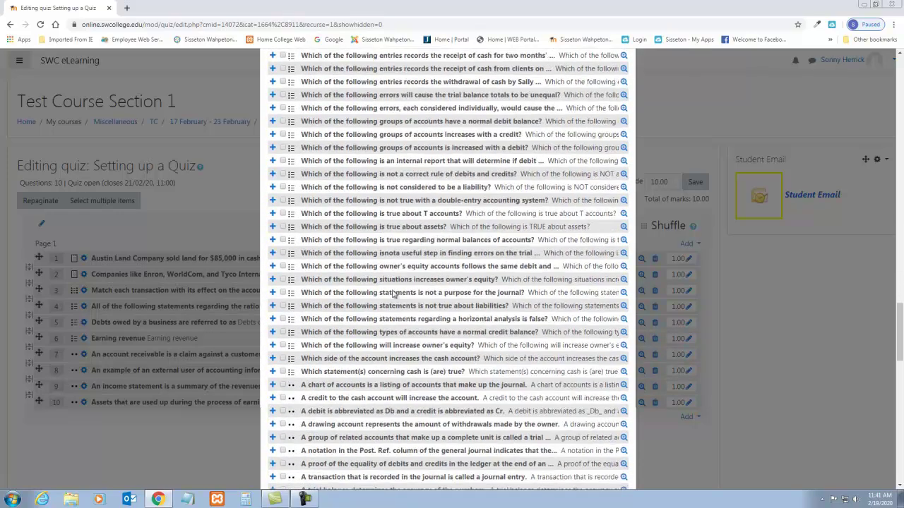
{"action": "left_click", "coordinate": [283, 315]}
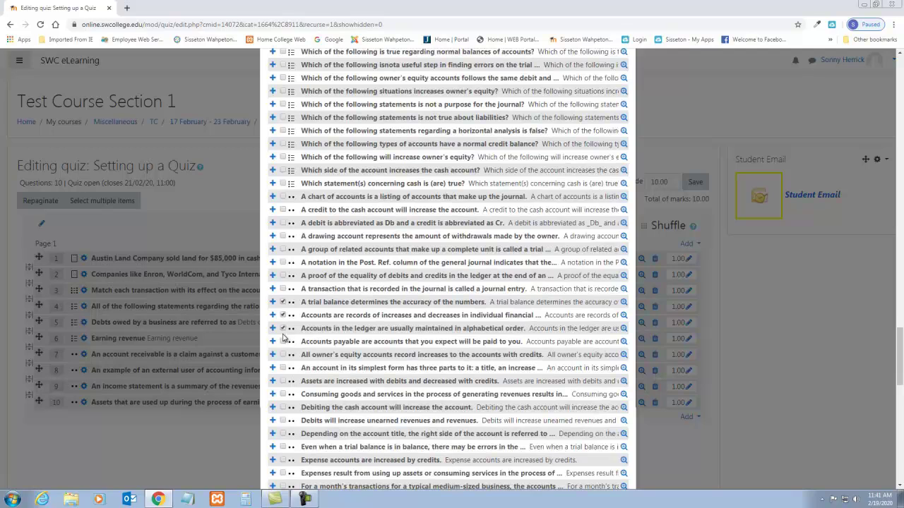
{"action": "left_click", "coordinate": [283, 342]}
{"action": "scroll", "coordinate": [457, 271], "scroll_direction": "down", "scroll_amount": 1}
{"action": "scroll", "coordinate": [424, 317], "scroll_direction": "down", "scroll_amount": 15}
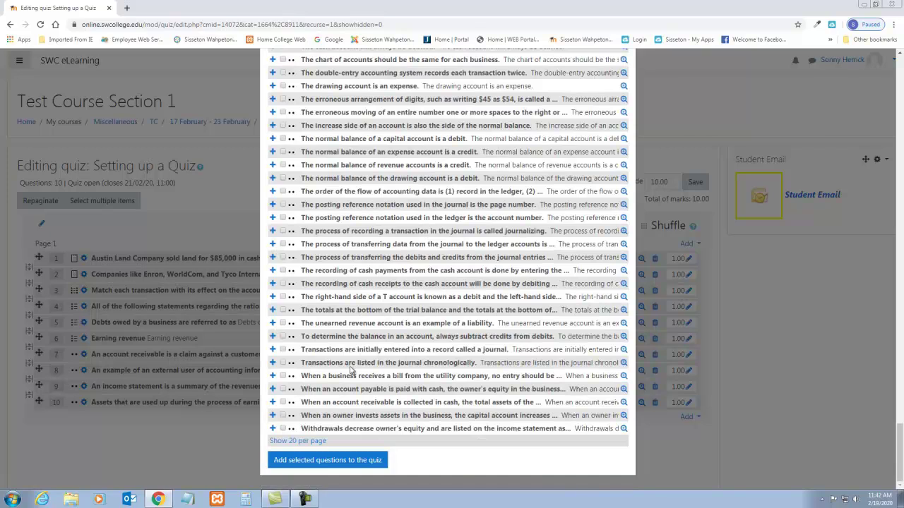
{"action": "left_click", "coordinate": [322, 461]}
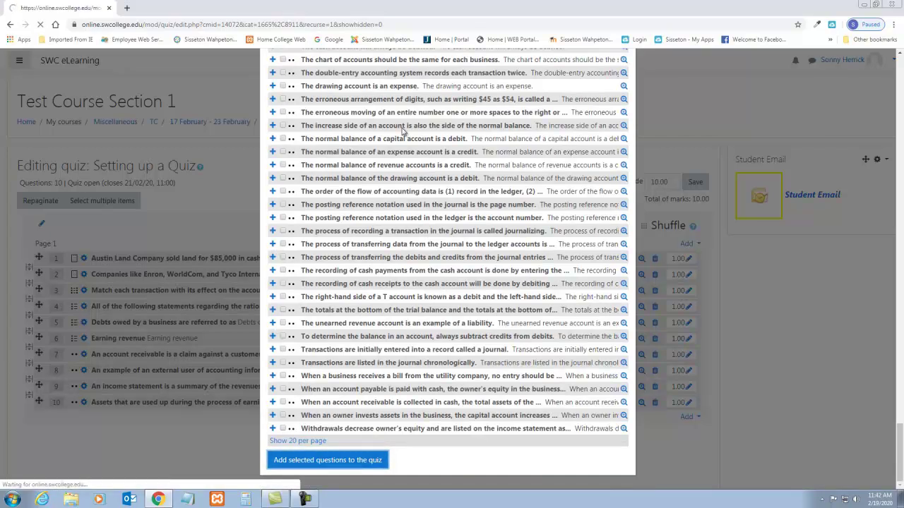
{"action": "scroll", "coordinate": [403, 141], "scroll_direction": "down", "scroll_amount": 5}
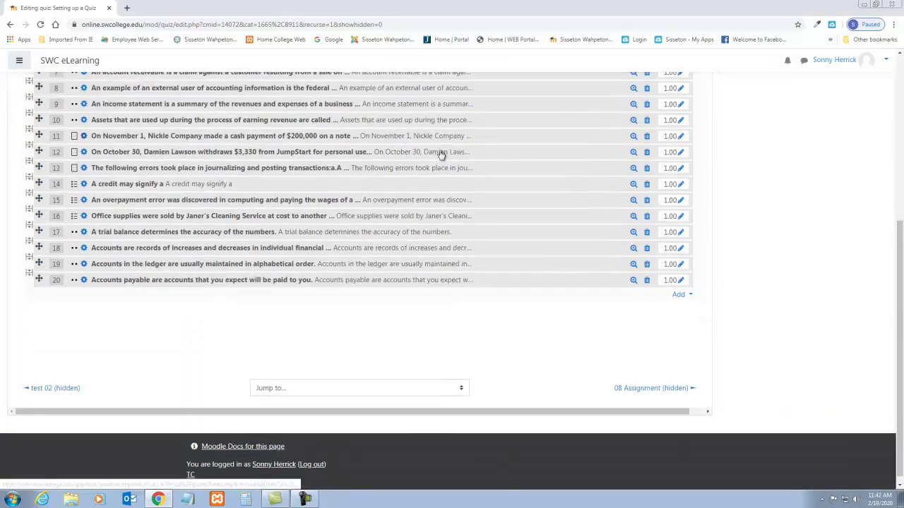
{"action": "left_click", "coordinate": [440, 154], "text": "ctrl"}
{"action": "scroll", "coordinate": [440, 155], "scroll_direction": "up", "scroll_amount": 4}
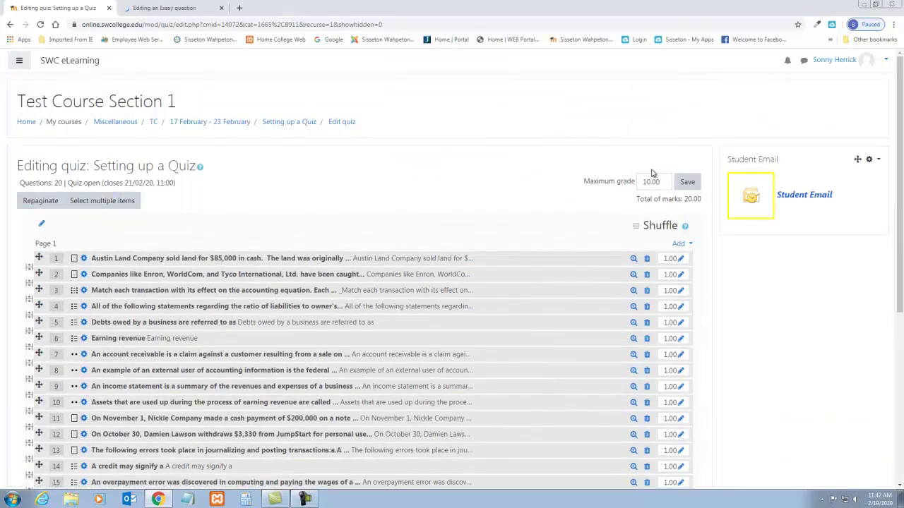
{"action": "left_click", "coordinate": [679, 245]}
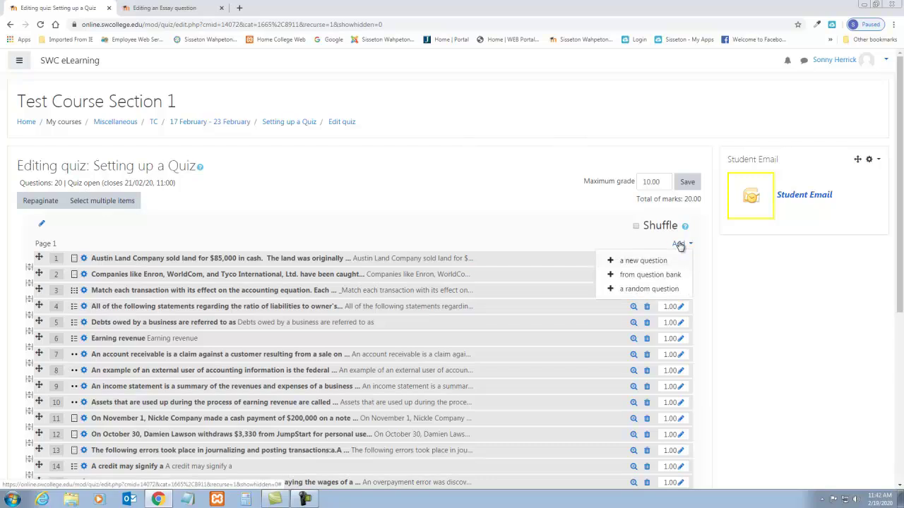
{"action": "left_click", "coordinate": [642, 275]}
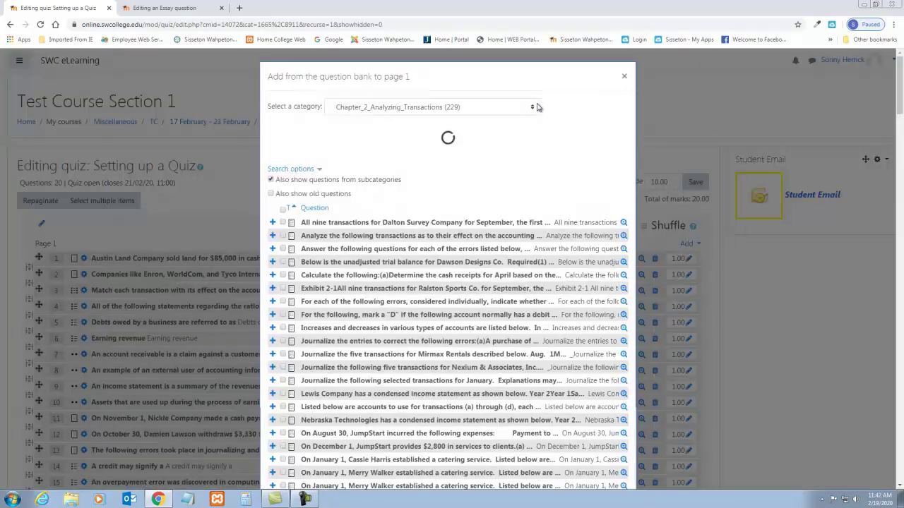
{"action": "left_click", "coordinate": [624, 79]}
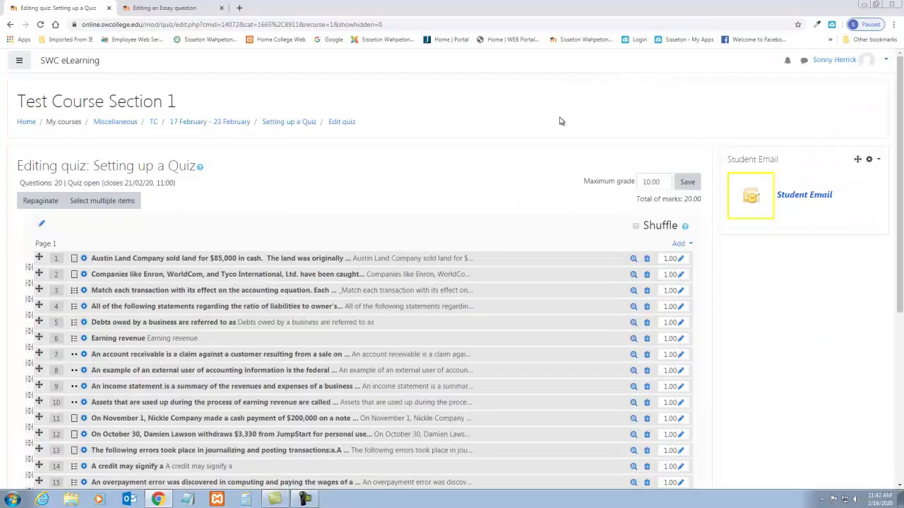
Start adding questions from the question bank to page 1, choosing the category Chapter_3_The_Adjusting_Process.
{"action": "left_click", "coordinate": [686, 245]}
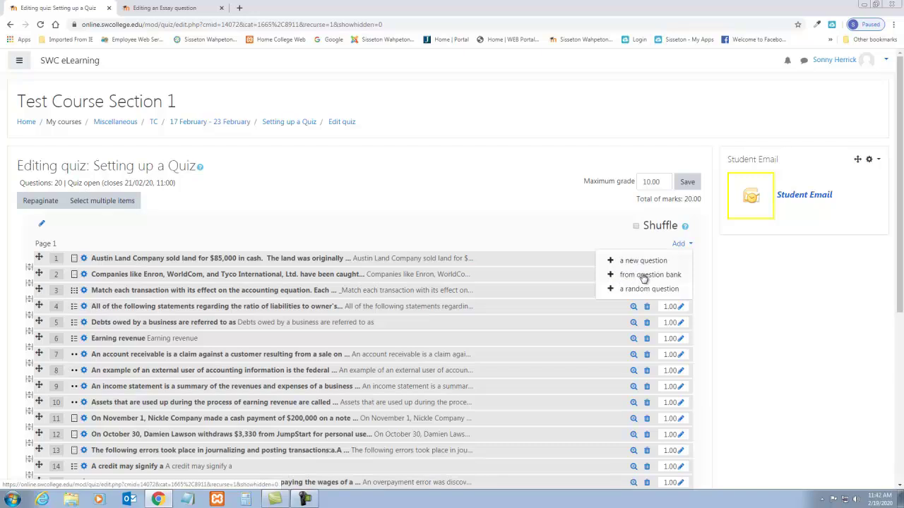
{"action": "left_click", "coordinate": [644, 277]}
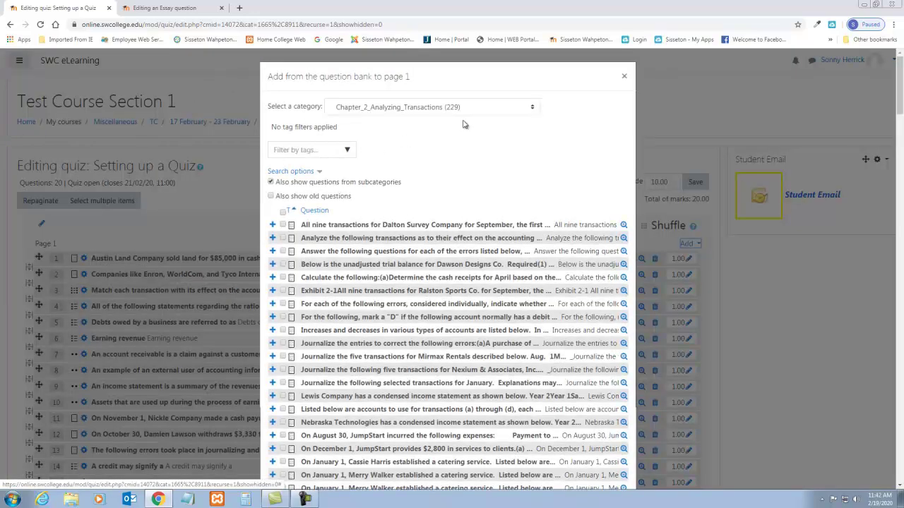
{"action": "left_click", "coordinate": [531, 110]}
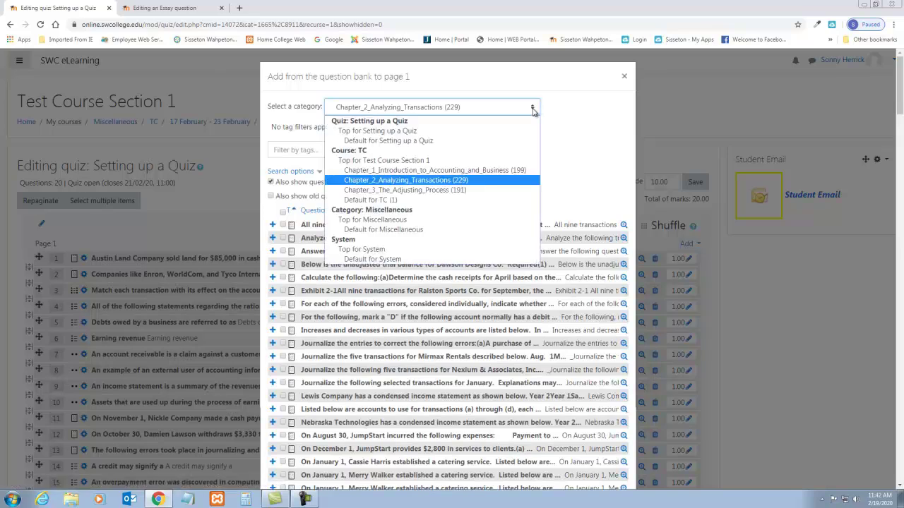
{"action": "left_click", "coordinate": [421, 191]}
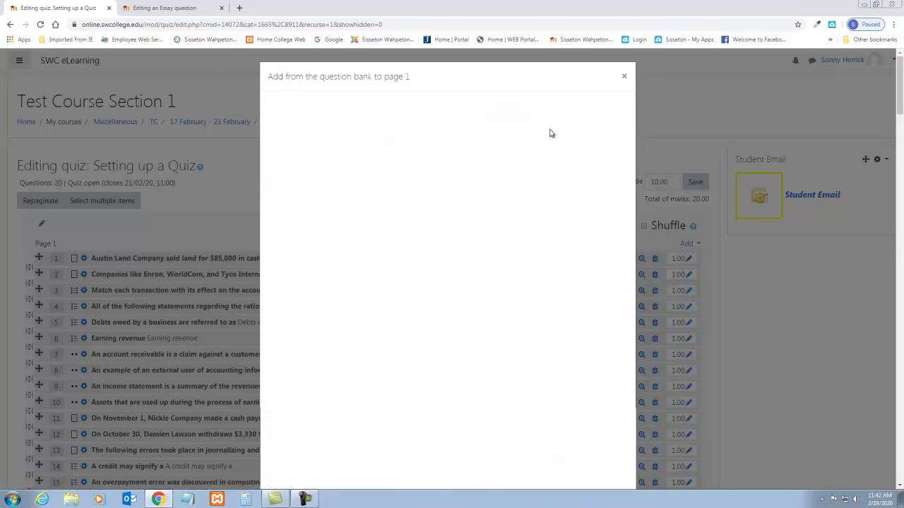
Select the multiple-choice questions on accrued expenses, accrued revenues, Accumulated Depreciation classification, and what adjusting entries affect and always include.
{"action": "scroll", "coordinate": [404, 295], "scroll_direction": "down", "scroll_amount": 18}
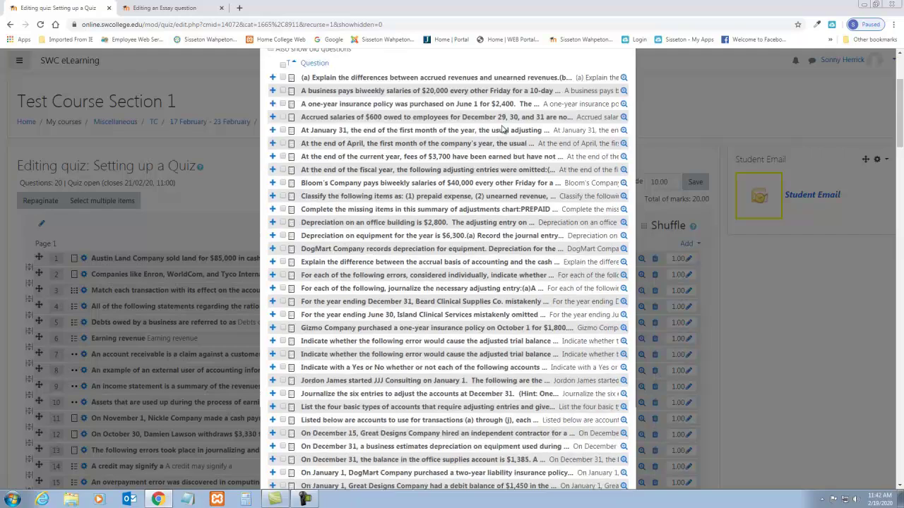
{"action": "scroll", "coordinate": [403, 295], "scroll_direction": "down", "scroll_amount": 2}
{"action": "scroll", "coordinate": [351, 209], "scroll_direction": "up", "scroll_amount": 3}
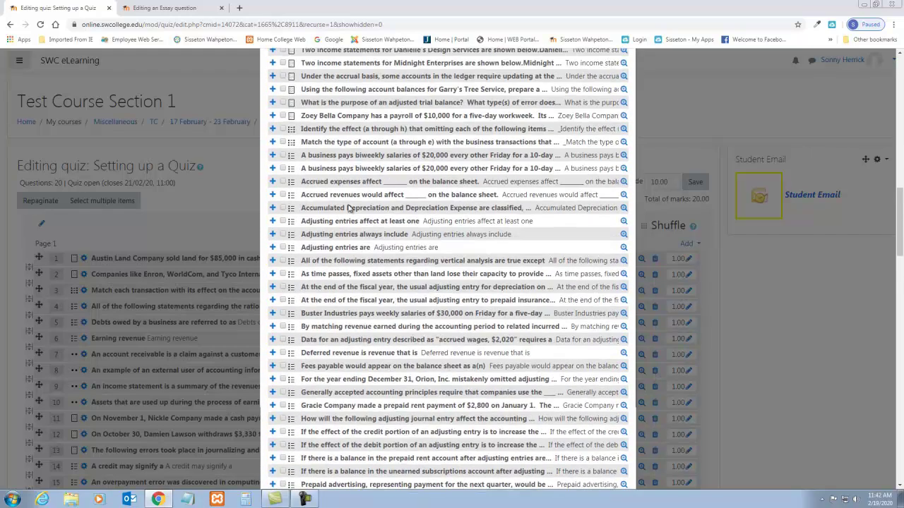
{"action": "left_click", "coordinate": [283, 181]}
{"action": "left_click", "coordinate": [283, 195]}
{"action": "left_click", "coordinate": [283, 221]}
{"action": "left_click", "coordinate": [283, 234]}
Select the true/false questions on accrual-basis accounting principles, the accrued salaries adjustment, and the omitted depreciation adjustment.
{"action": "scroll", "coordinate": [421, 220], "scroll_direction": "down", "scroll_amount": 20}
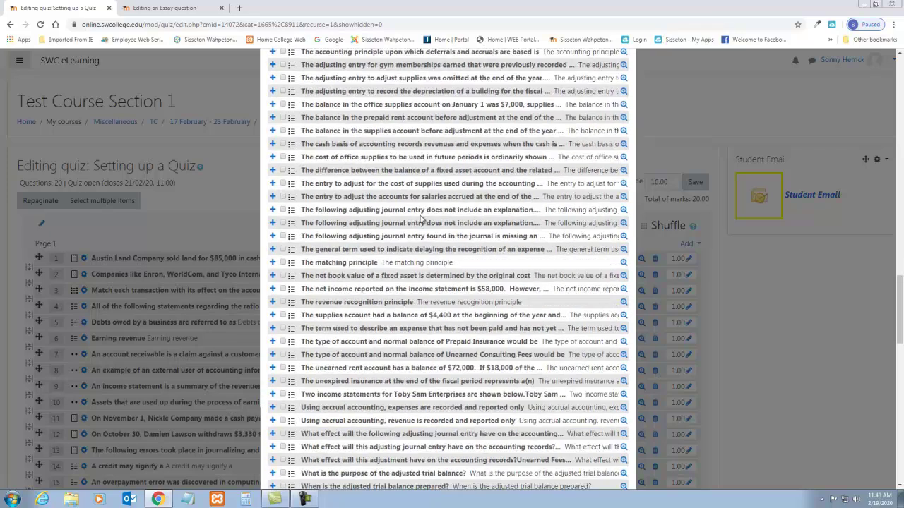
{"action": "scroll", "coordinate": [422, 219], "scroll_direction": "down", "scroll_amount": 3}
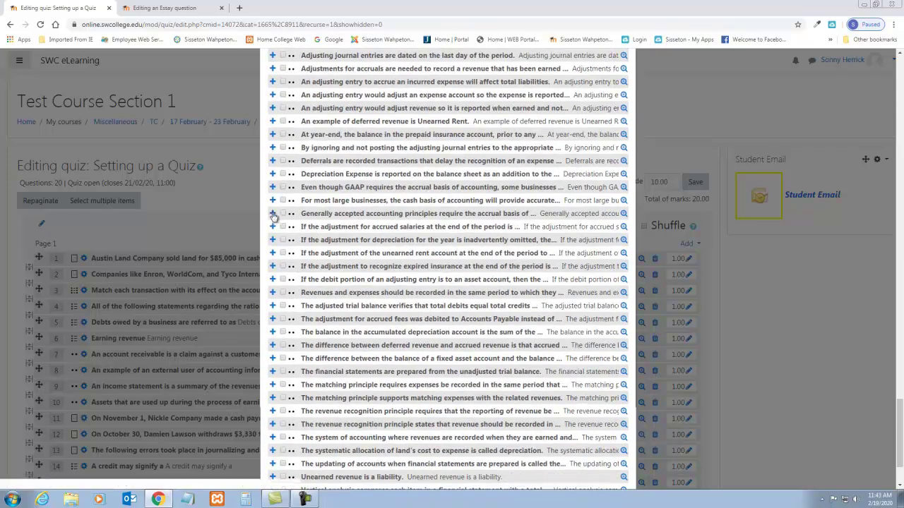
{"action": "left_click", "coordinate": [283, 226]}
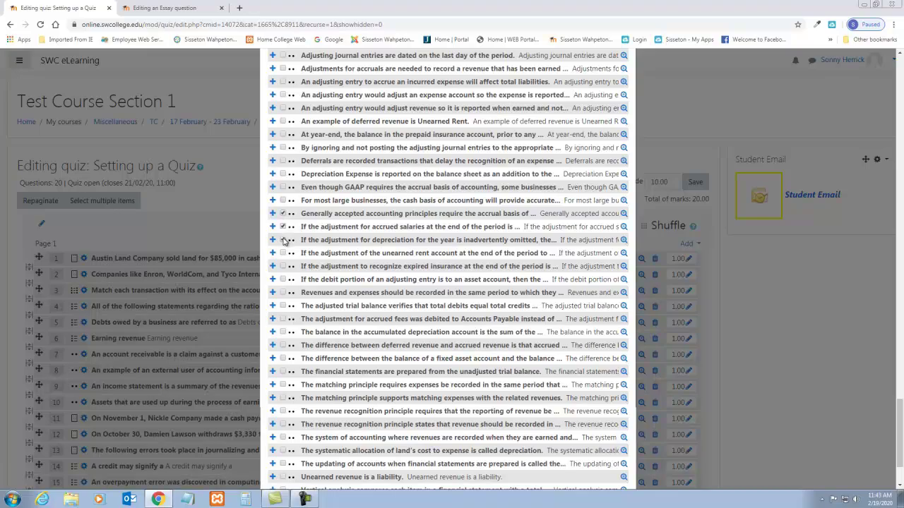
Select the essay questions on the end-of-April adjustments and the $3,700 of earned fees, and add all selected questions to the quiz.
{"action": "scroll", "coordinate": [406, 216], "scroll_direction": "down", "scroll_amount": 15}
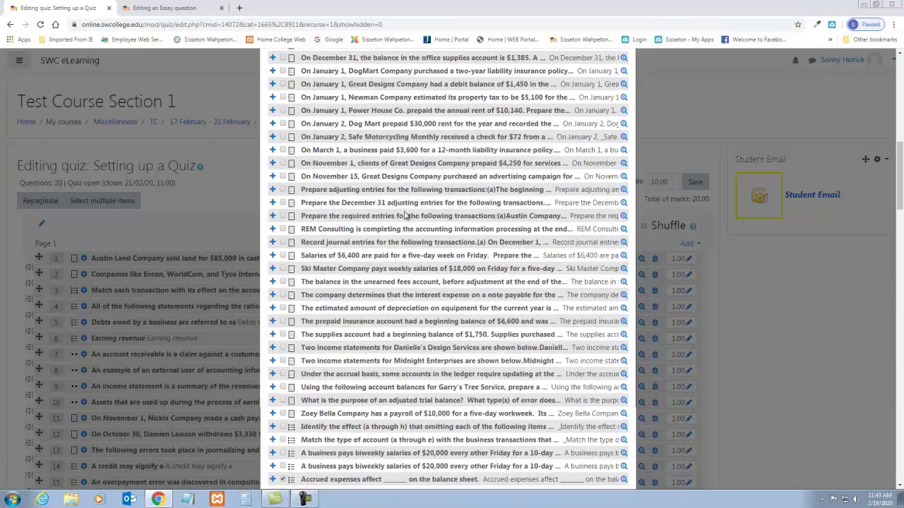
{"action": "scroll", "coordinate": [406, 215], "scroll_direction": "up", "scroll_amount": 6}
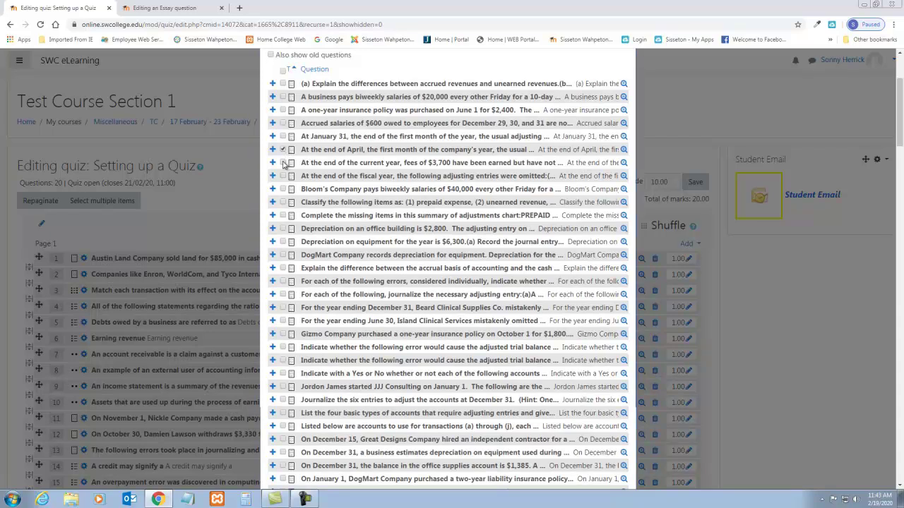
{"action": "scroll", "coordinate": [451, 106], "scroll_direction": "down", "scroll_amount": 15}
{"action": "scroll", "coordinate": [444, 280], "scroll_direction": "down", "scroll_amount": 15}
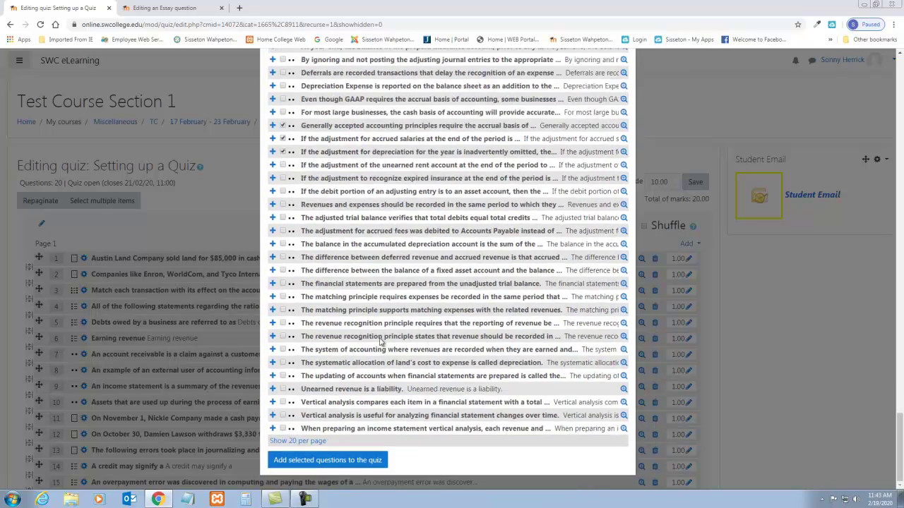
{"action": "left_click", "coordinate": [324, 459]}
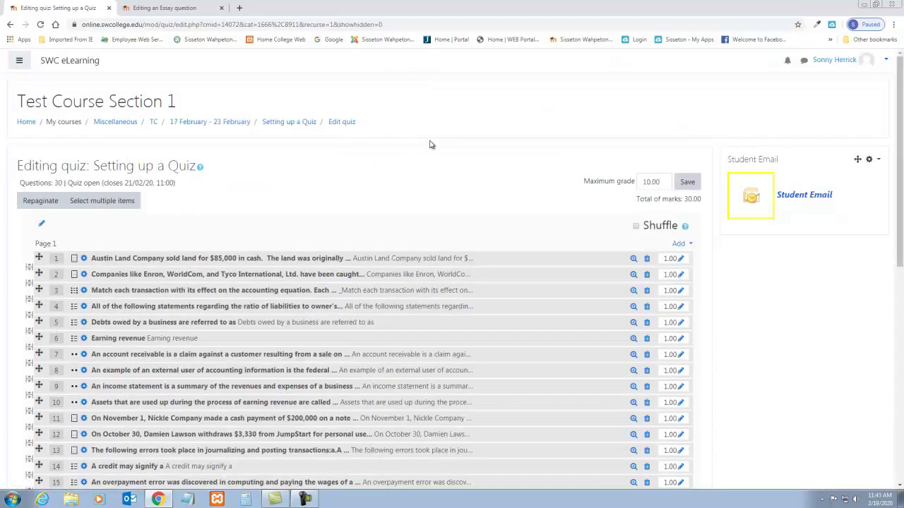
Set the quiz's maximum grade to 30, save it, and review the end of the question list.
{"action": "scroll", "coordinate": [430, 169], "scroll_direction": "down", "scroll_amount": 7}
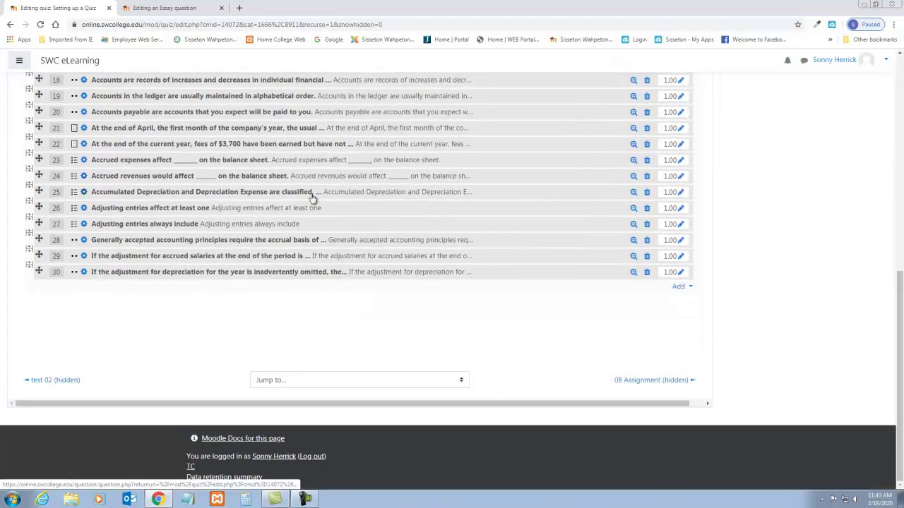
{"action": "scroll", "coordinate": [464, 191], "scroll_direction": "up", "scroll_amount": 7}
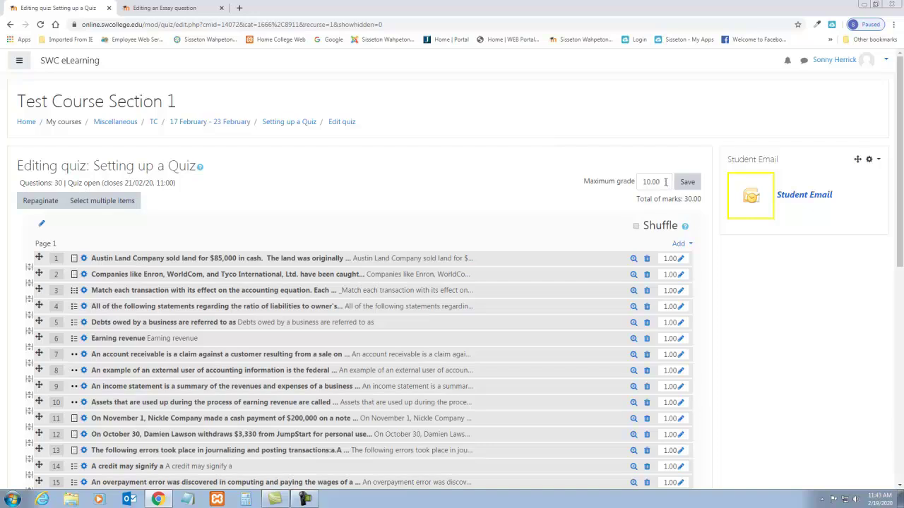
{"action": "left_click_drag", "start_coordinate": [665, 182], "coordinate": [630, 181]}
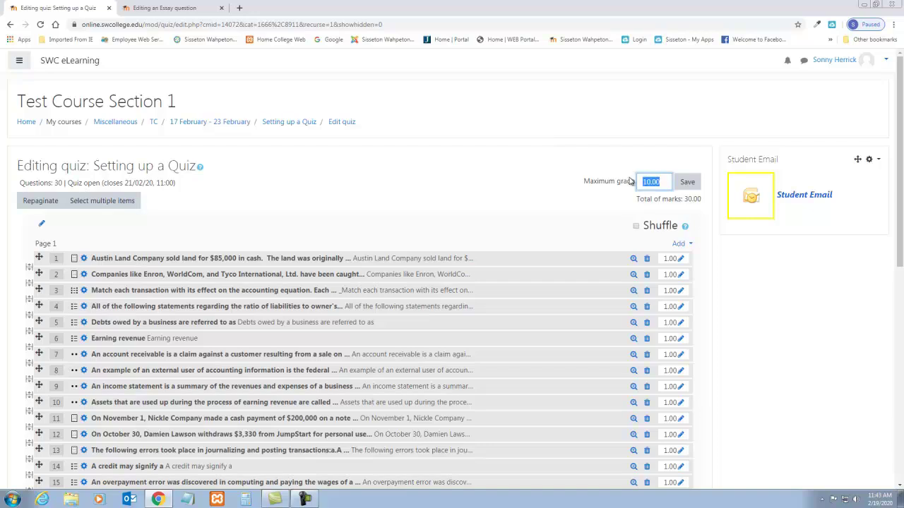
{"action": "type", "text": "1"}
{"action": "left_click_drag", "start_coordinate": [662, 182], "coordinate": [637, 182]}
{"action": "type", "text": "3"}
{"action": "left_click", "coordinate": [687, 185]}
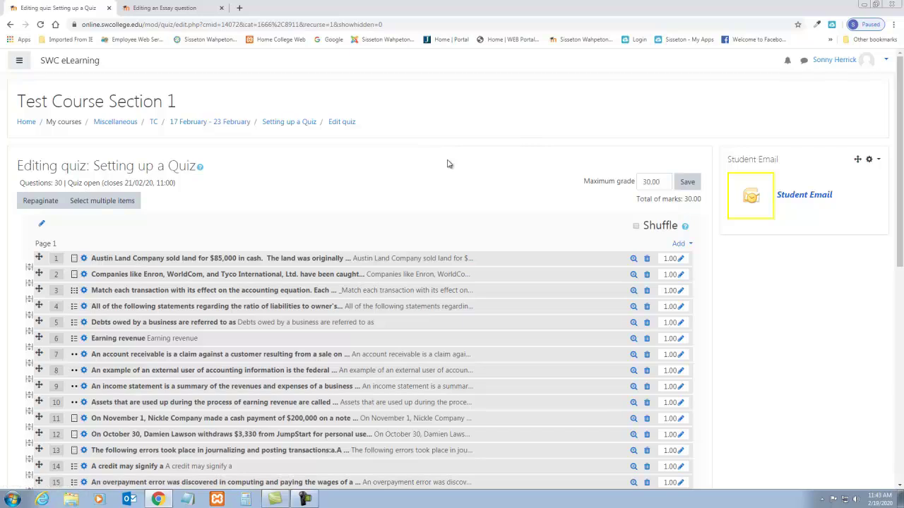
{"action": "scroll", "coordinate": [448, 163], "scroll_direction": "down", "scroll_amount": 7}
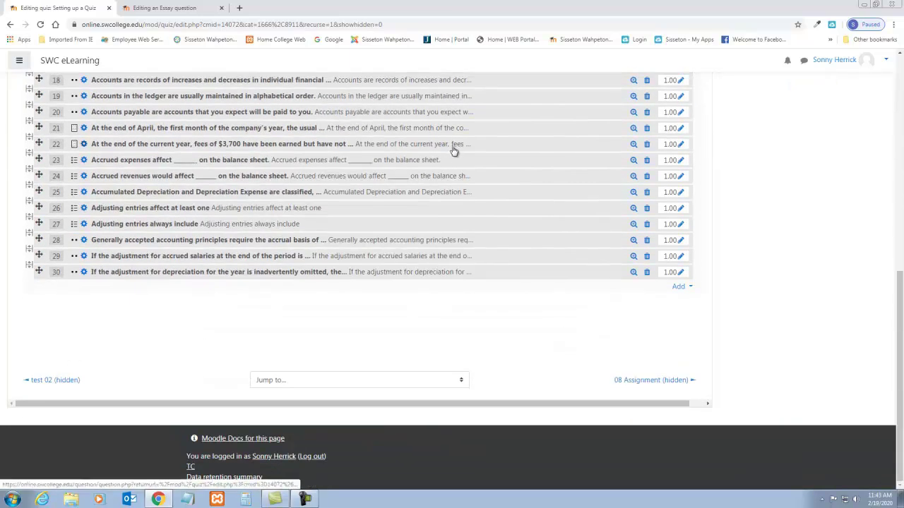
Look over the start of the quiz's question list and open the first question's mark for editing.
{"action": "scroll", "coordinate": [671, 100], "scroll_direction": "up", "scroll_amount": 7}
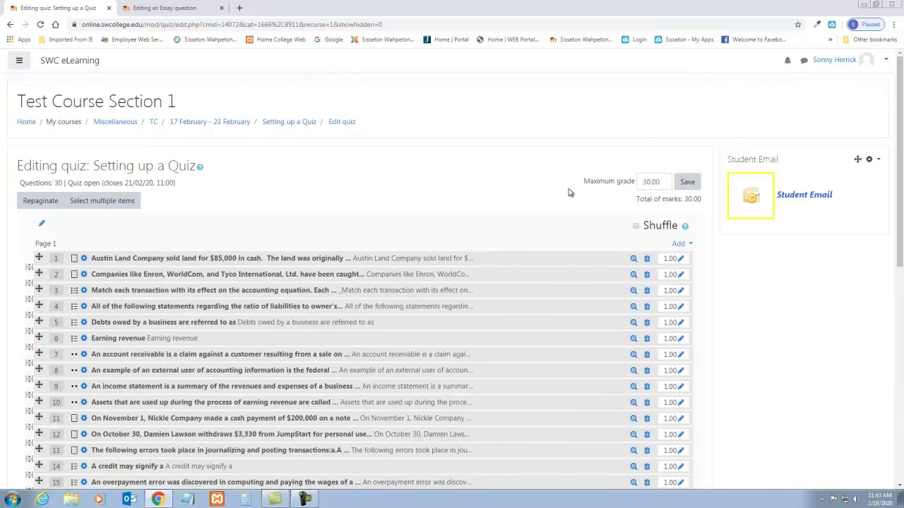
{"action": "scroll", "coordinate": [607, 201], "scroll_direction": "down", "scroll_amount": 3}
{"action": "scroll", "coordinate": [645, 210], "scroll_direction": "up", "scroll_amount": 3}
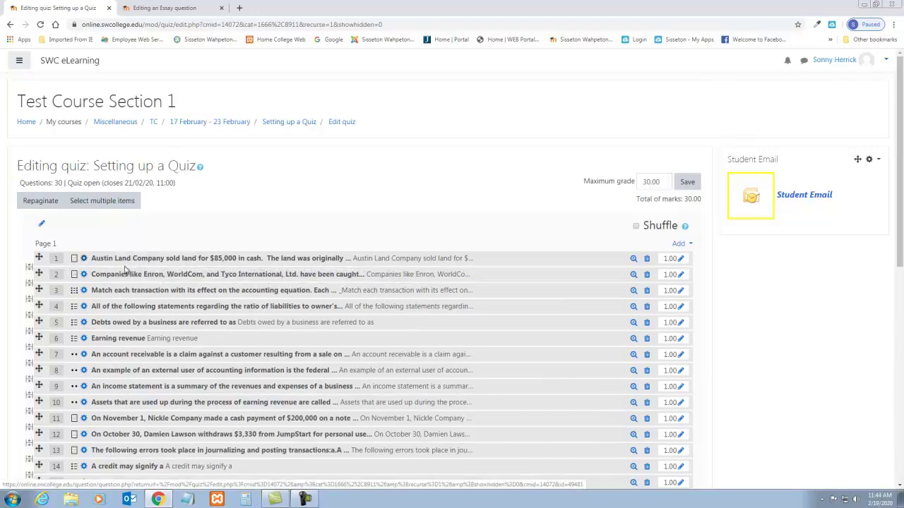
{"action": "left_click", "coordinate": [680, 259]}
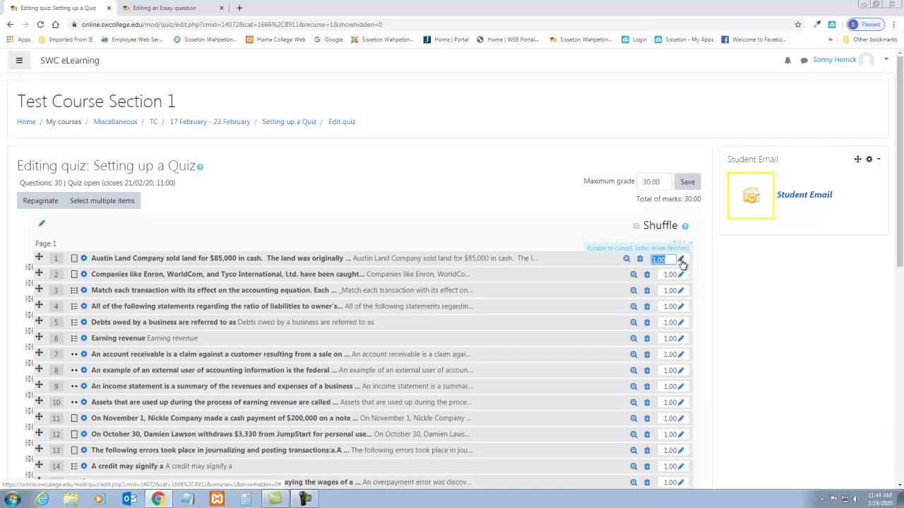
{"action": "left_click", "coordinate": [505, 192]}
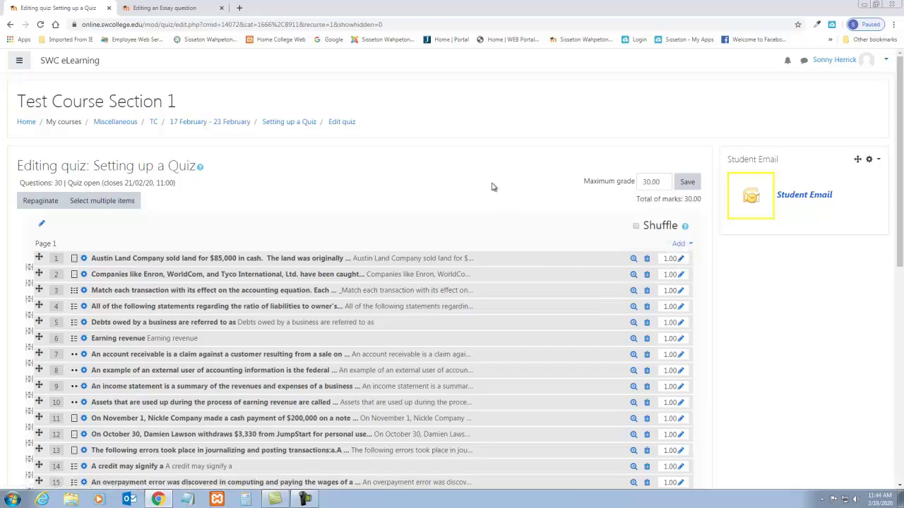
Review the quiz's question list through to its last question and save the maximum grade.
{"action": "scroll", "coordinate": [401, 305], "scroll_direction": "down", "scroll_amount": 6}
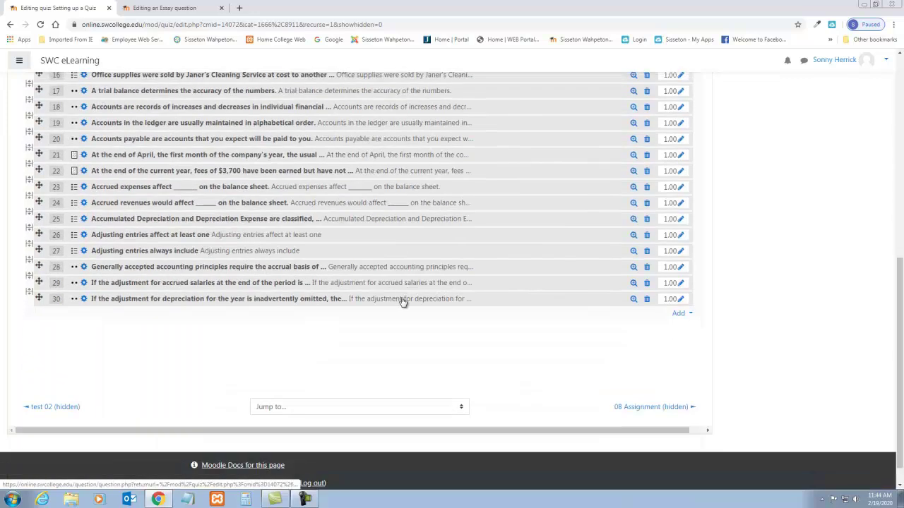
{"action": "scroll", "coordinate": [398, 282], "scroll_direction": "down", "scroll_amount": 2}
{"action": "scroll", "coordinate": [398, 278], "scroll_direction": "up", "scroll_amount": 10}
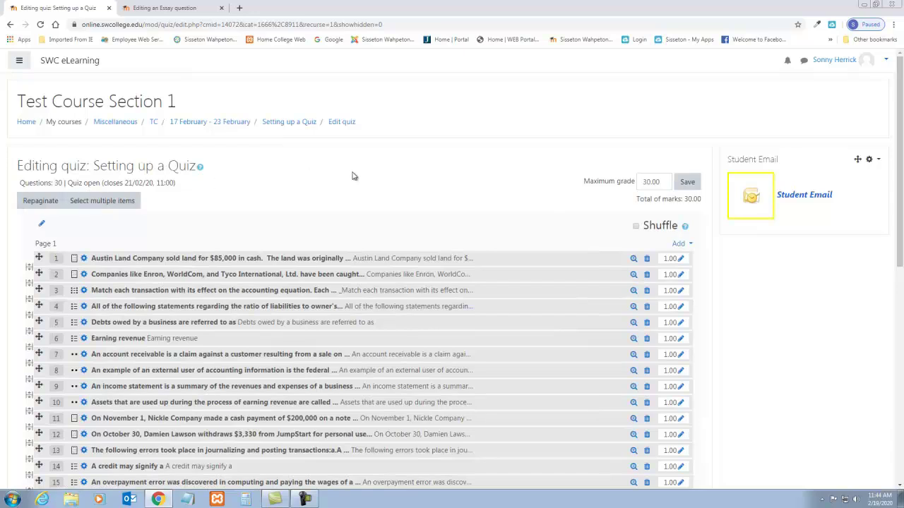
{"action": "left_click", "coordinate": [687, 182]}
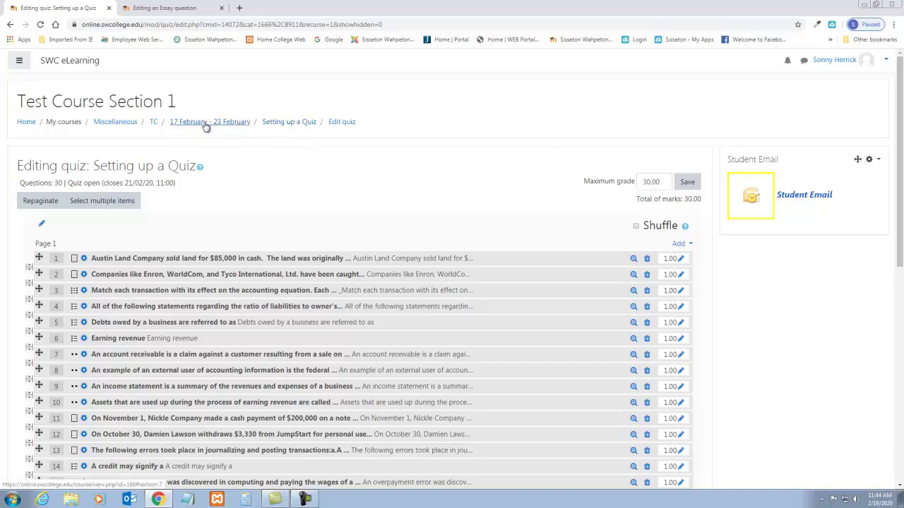
Open the quiz's main page and start a timed preview attempt.
{"action": "left_click", "coordinate": [282, 123]}
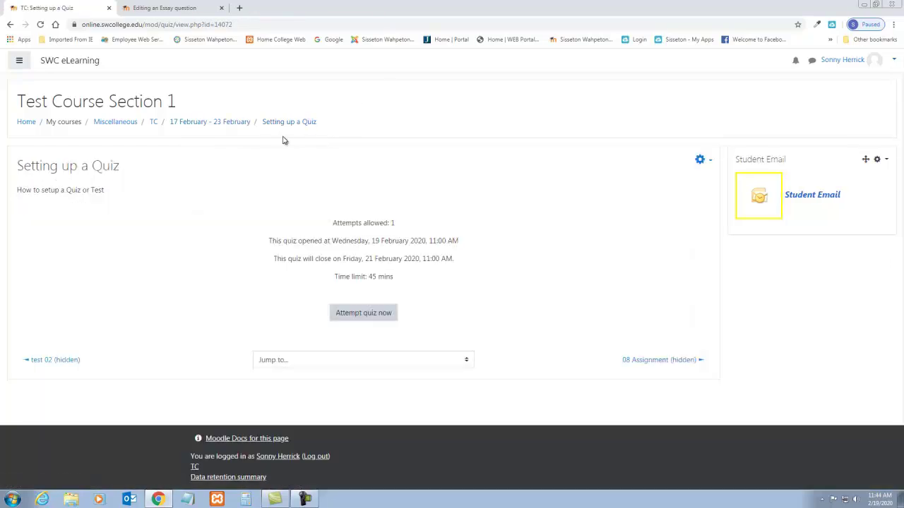
{"action": "left_click", "coordinate": [709, 161]}
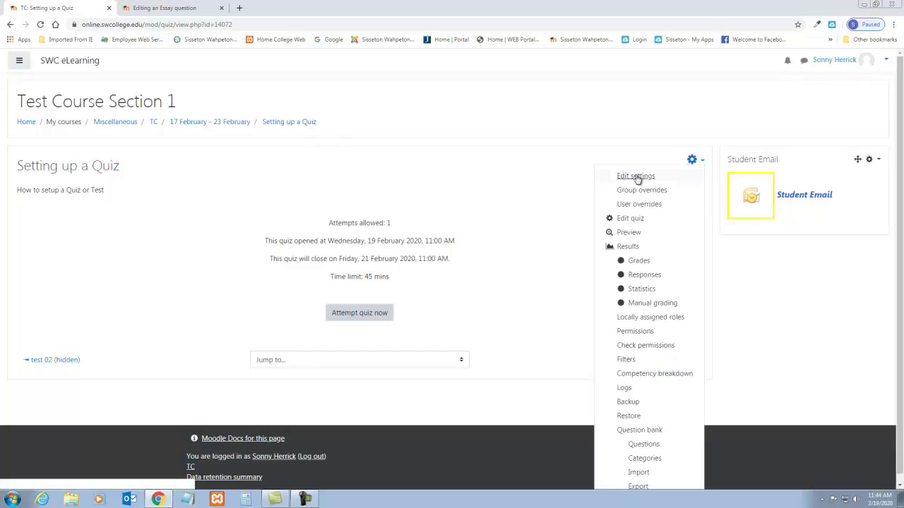
{"action": "left_click", "coordinate": [625, 233]}
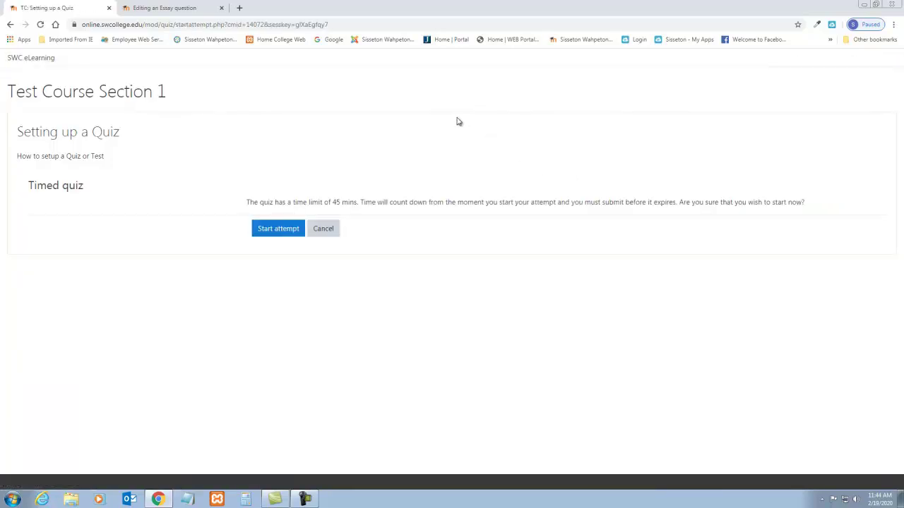
{"action": "left_click", "coordinate": [288, 230]}
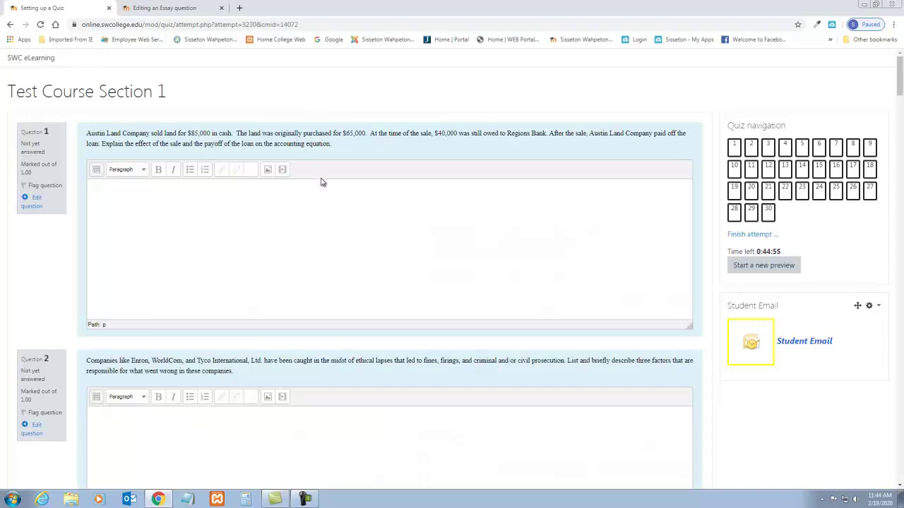
Examine how all questions, from the first essay to the last true/false item, appear in the preview attempt.
{"action": "scroll", "coordinate": [322, 183], "scroll_direction": "down", "scroll_amount": 3}
{"action": "scroll", "coordinate": [322, 183], "scroll_direction": "up", "scroll_amount": 3}
{"action": "scroll", "coordinate": [360, 187], "scroll_direction": "down", "scroll_amount": 10}
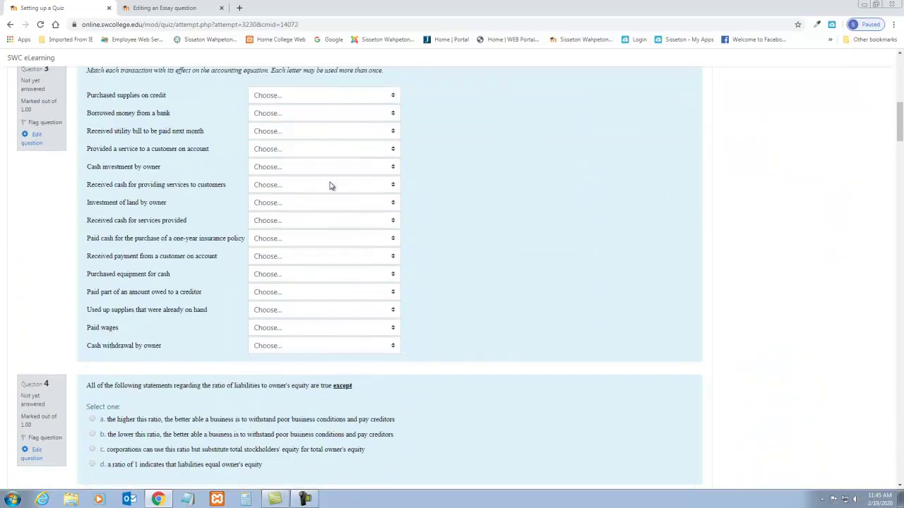
{"action": "scroll", "coordinate": [271, 193], "scroll_direction": "down", "scroll_amount": 9}
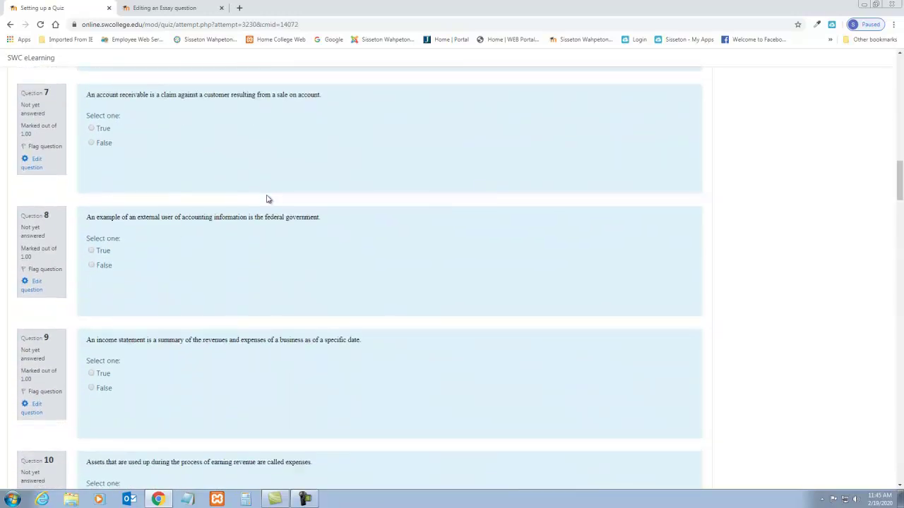
{"action": "scroll", "coordinate": [268, 194], "scroll_direction": "down", "scroll_amount": 10}
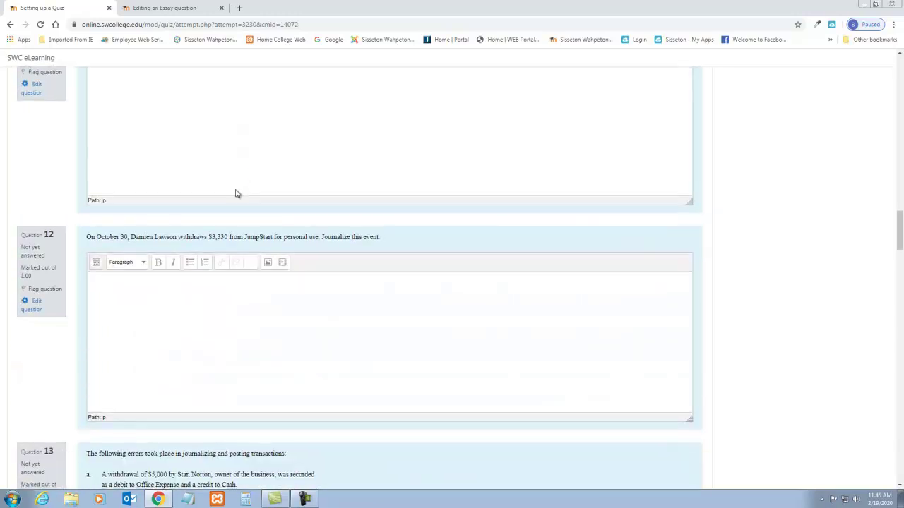
{"action": "scroll", "coordinate": [203, 235], "scroll_direction": "down", "scroll_amount": 1}
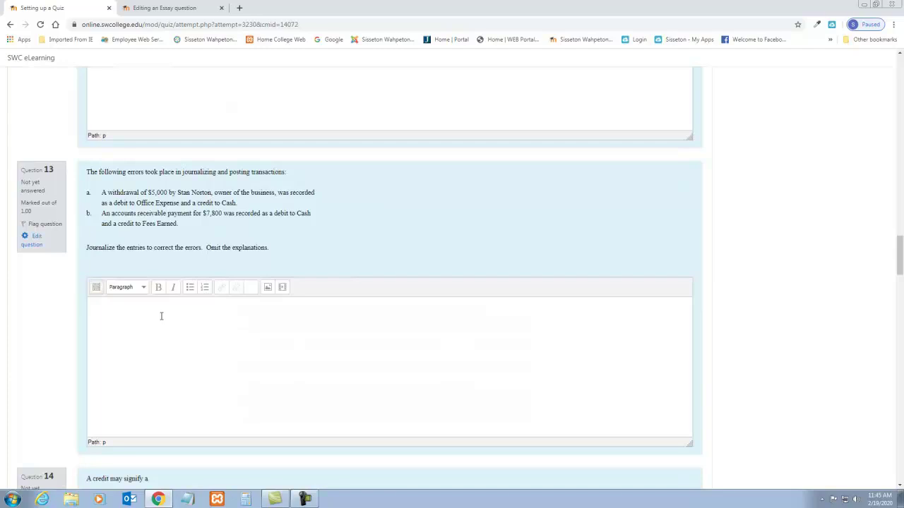
{"action": "scroll", "coordinate": [161, 316], "scroll_direction": "down", "scroll_amount": 10}
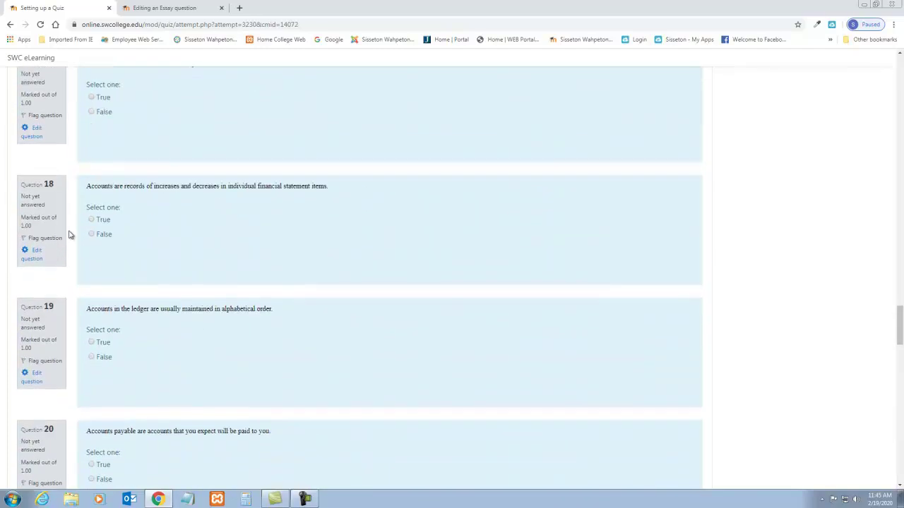
{"action": "scroll", "coordinate": [69, 235], "scroll_direction": "down", "scroll_amount": 15}
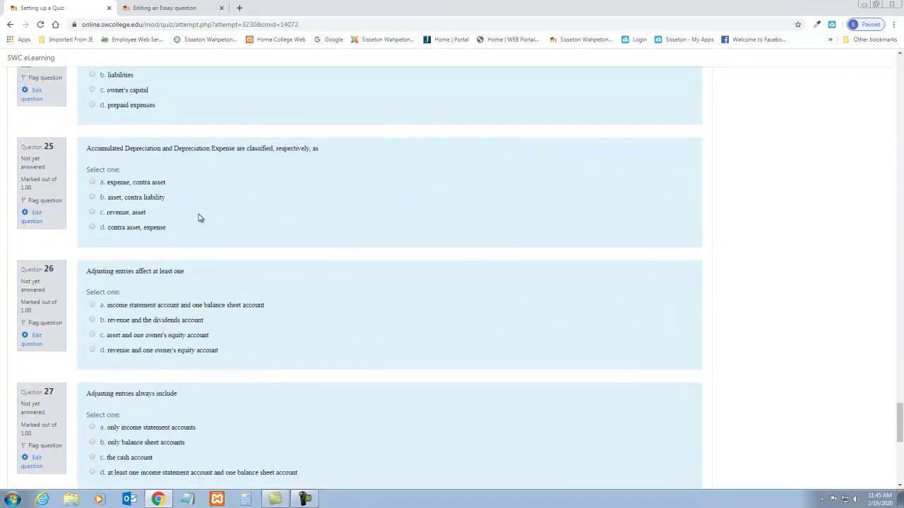
{"action": "scroll", "coordinate": [199, 218], "scroll_direction": "down", "scroll_amount": 5}
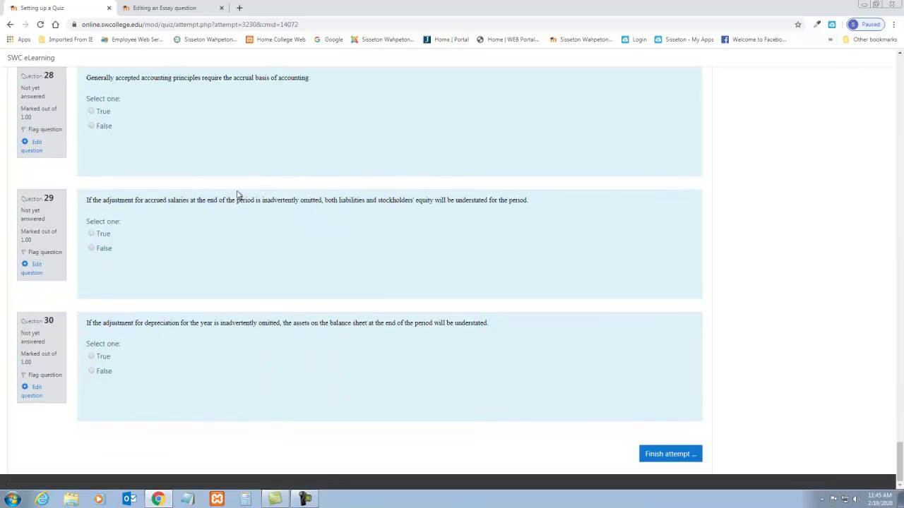
Finish the preview attempt without answering and review its summary of question statuses and submission options.
{"action": "left_click", "coordinate": [659, 455]}
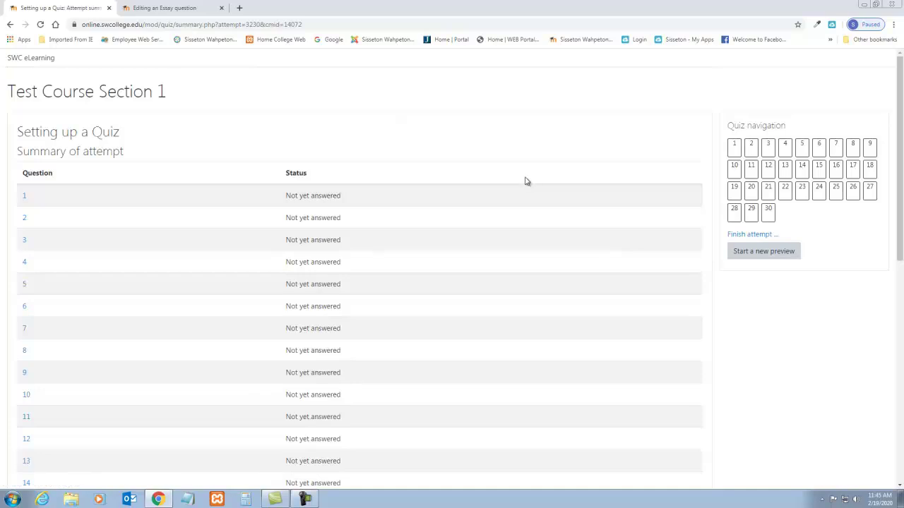
{"action": "scroll", "coordinate": [421, 148], "scroll_direction": "down", "scroll_amount": 6}
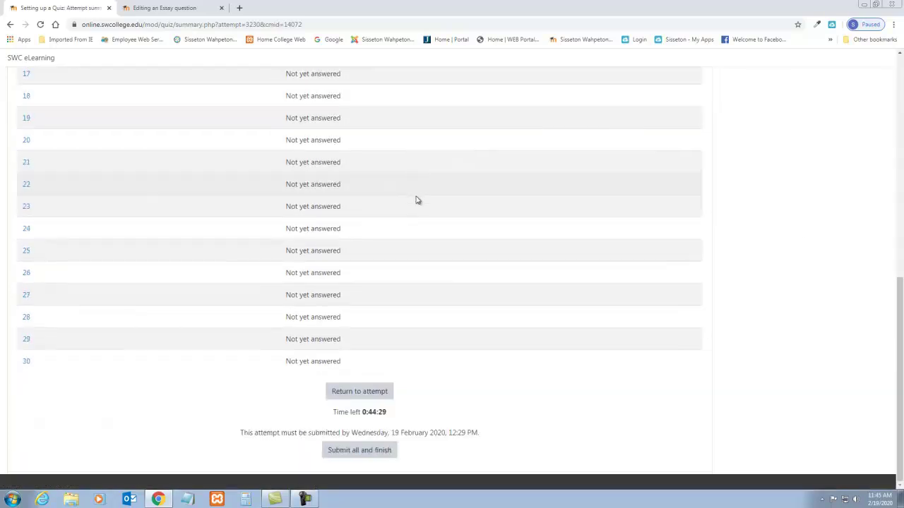
{"action": "scroll", "coordinate": [417, 197], "scroll_direction": "up", "scroll_amount": 6}
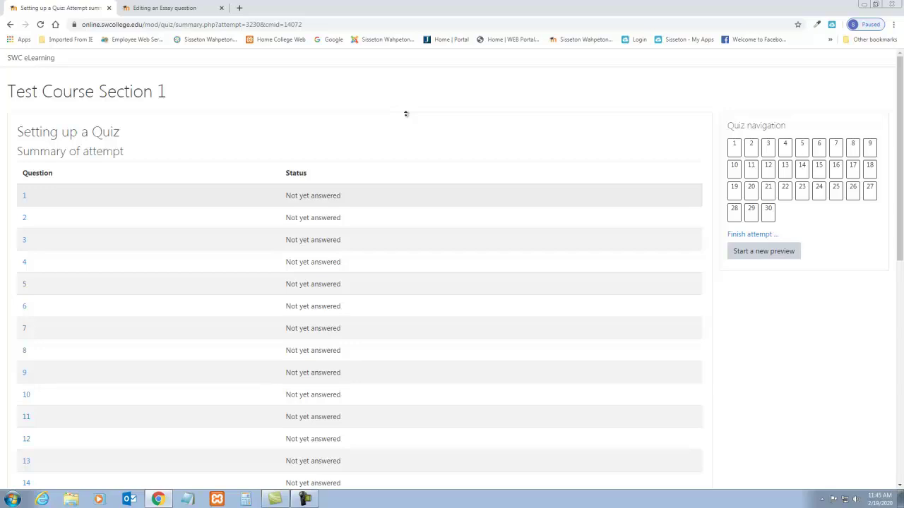
Go back from the attempt summary to the first preview question, and leave the attempt for the quiz's main page.
{"action": "left_click", "coordinate": [10, 26]}
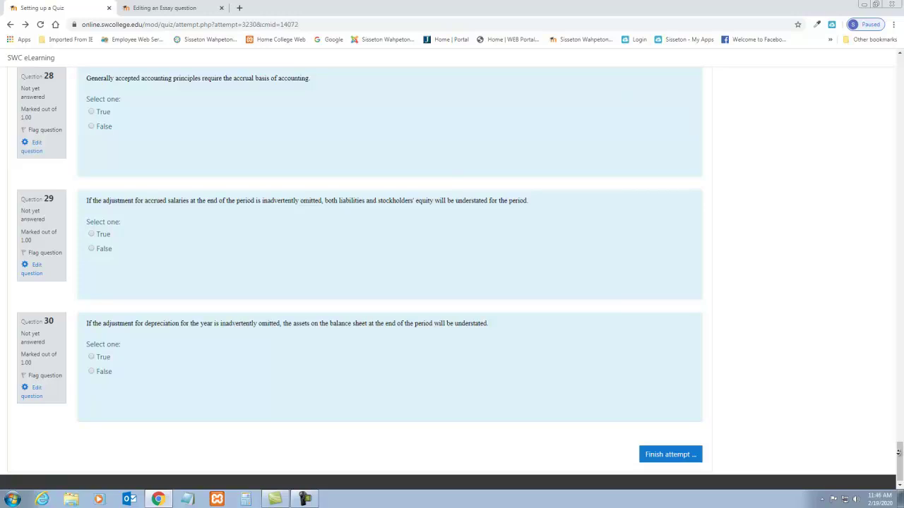
{"action": "left_click_drag", "start_coordinate": [900, 463], "coordinate": [882, 56]}
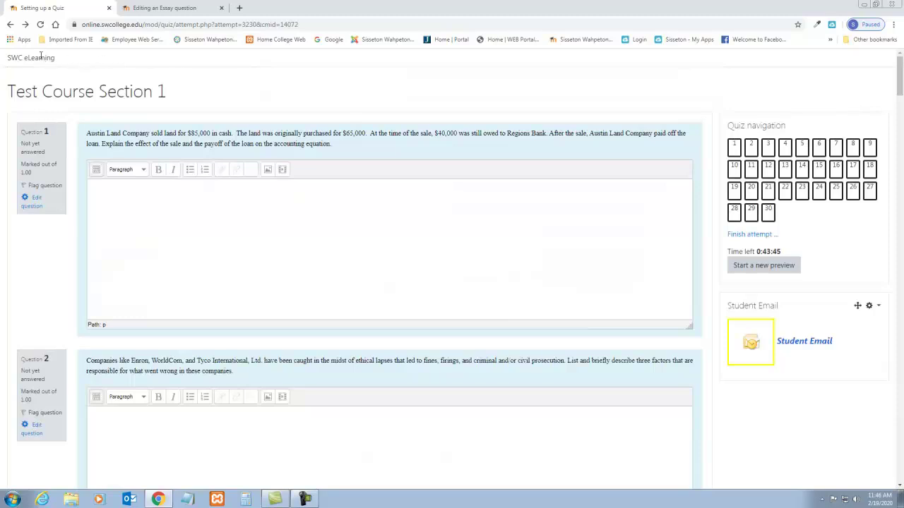
{"action": "left_click", "coordinate": [10, 24]}
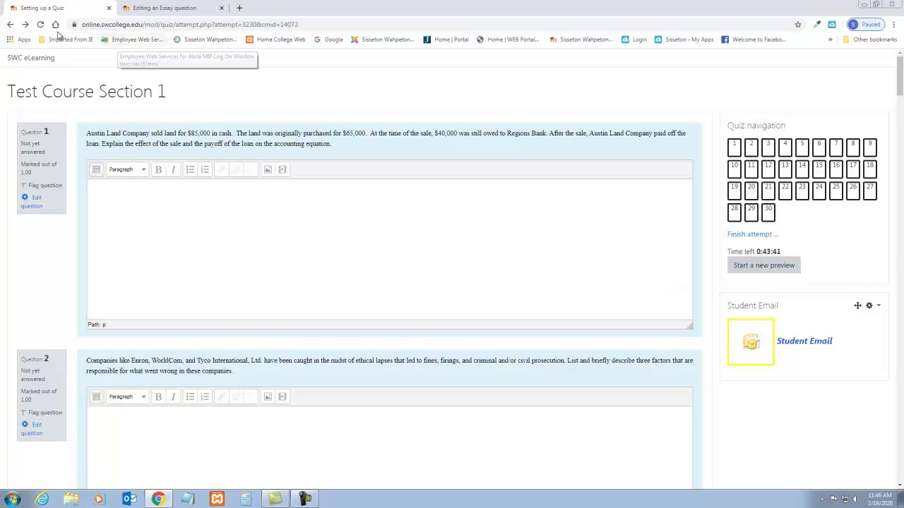
{"action": "left_click", "coordinate": [10, 24]}
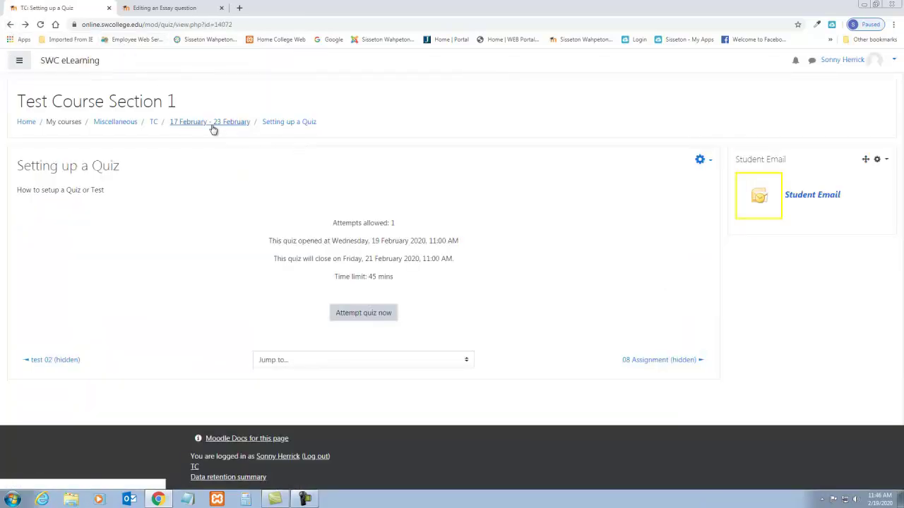
Go to the course page and open the Setting up a Quiz activity in the 17 February - 23 February section.
{"action": "left_click", "coordinate": [152, 121]}
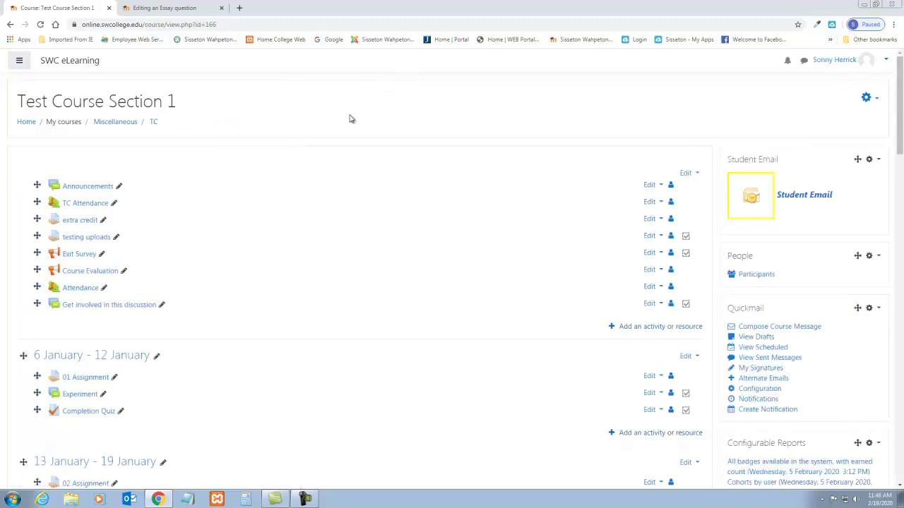
{"action": "scroll", "coordinate": [304, 173], "scroll_direction": "down", "scroll_amount": 3}
{"action": "scroll", "coordinate": [304, 173], "scroll_direction": "down", "scroll_amount": 6}
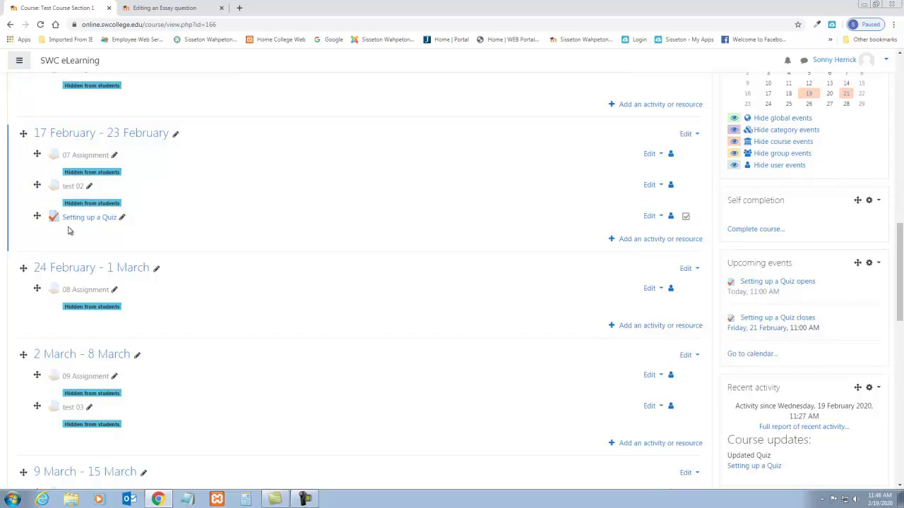
{"action": "left_click", "coordinate": [74, 218]}
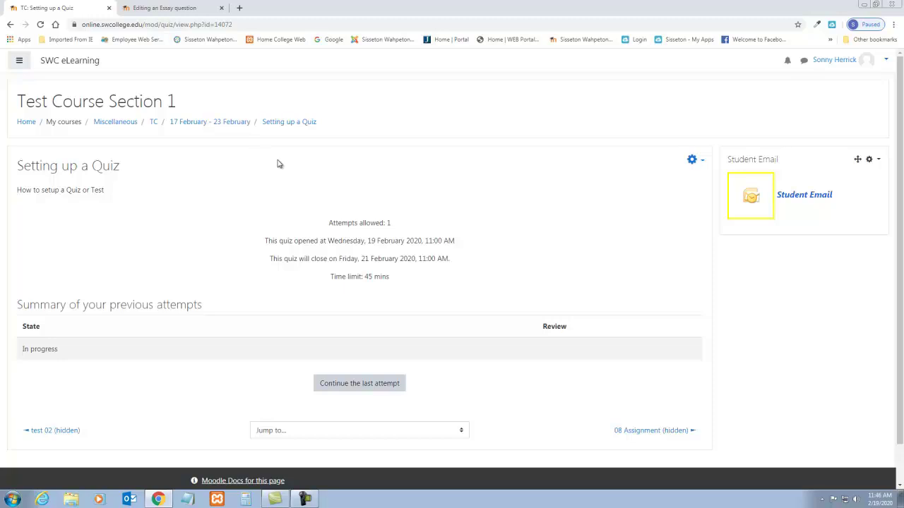
Return to the course page and turn editing off.
{"action": "left_click", "coordinate": [155, 121]}
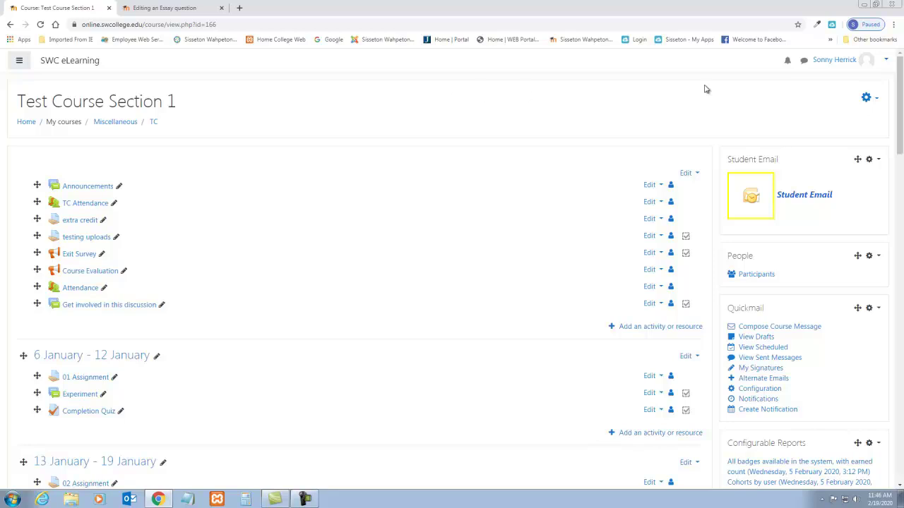
{"action": "left_click", "coordinate": [873, 98]}
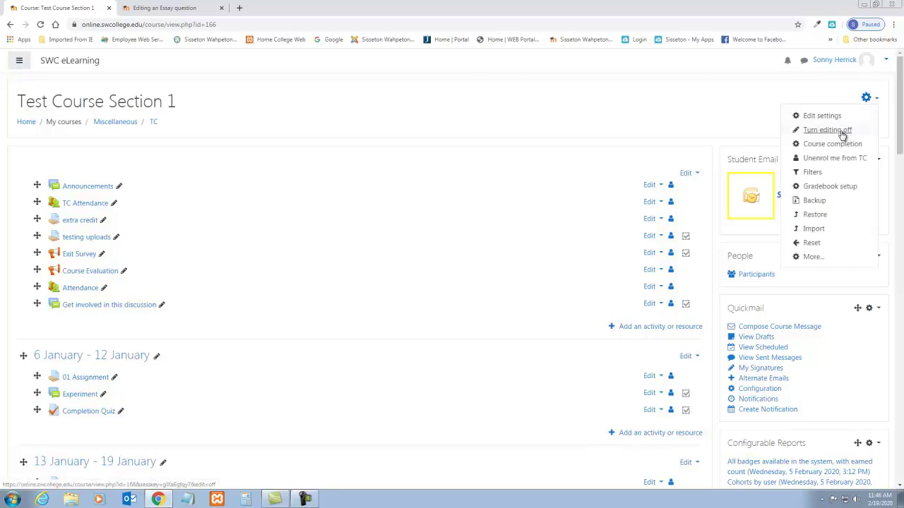
{"action": "left_click", "coordinate": [849, 134]}
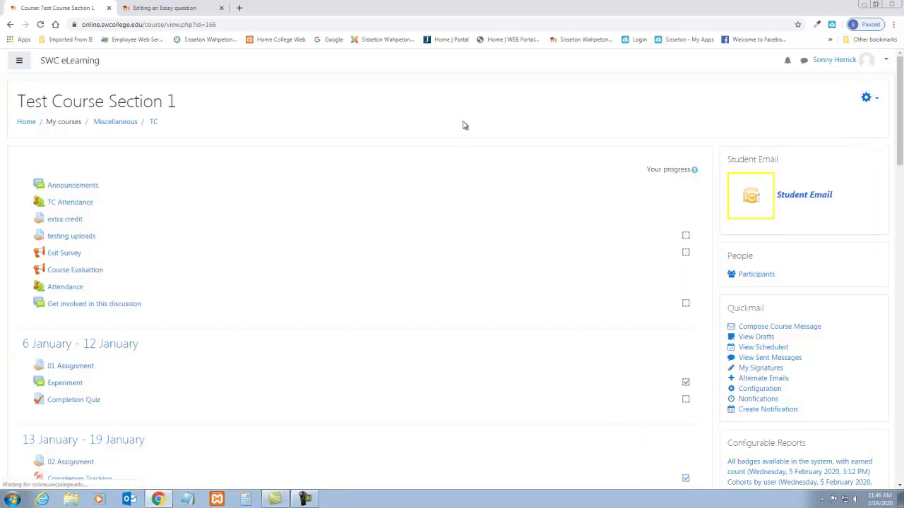